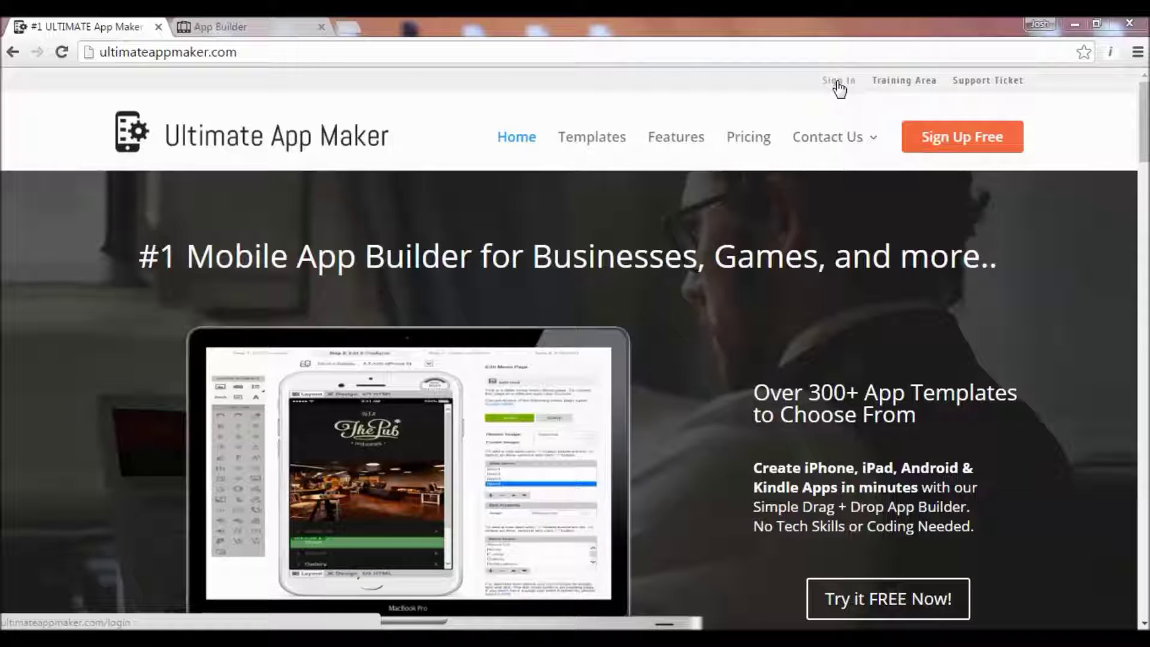
# Step: Switch to the App Builder site and look at its login page before returning to the starter templates
pyautogui.click(257, 28)
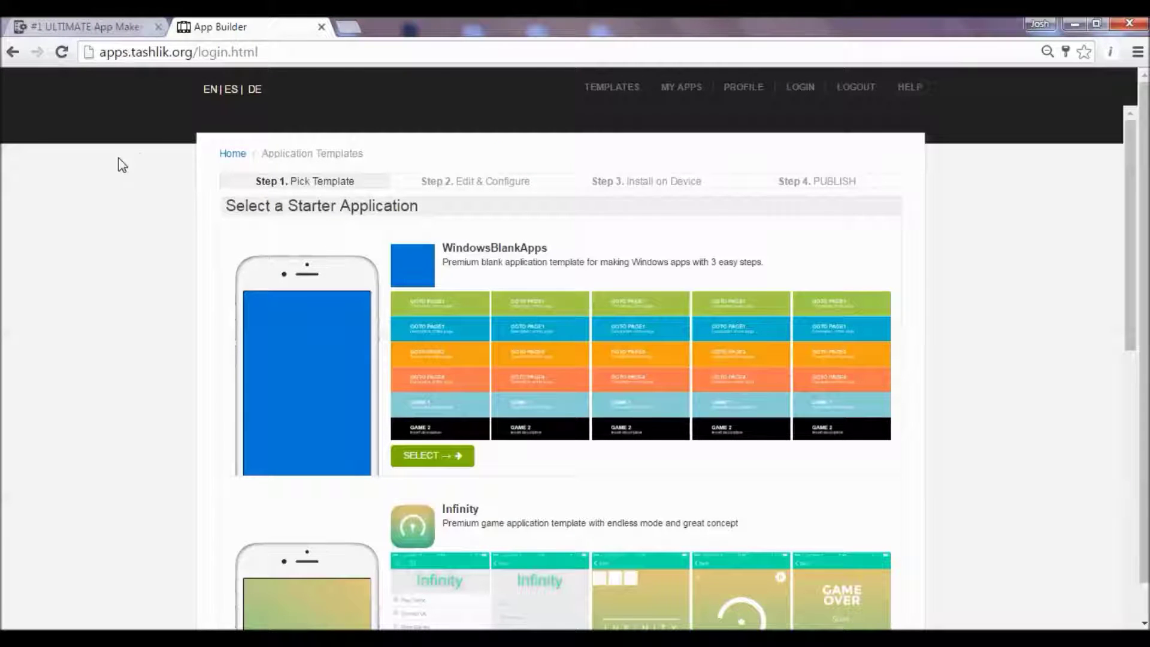
pyautogui.click(13, 58)
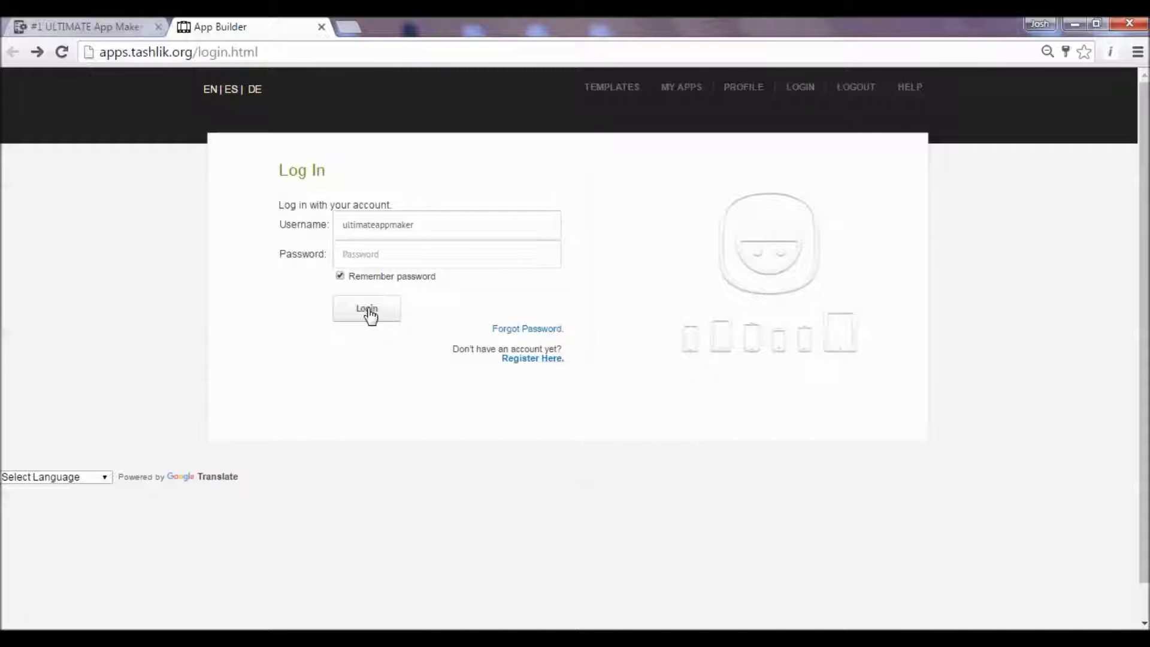
pyautogui.click(37, 52)
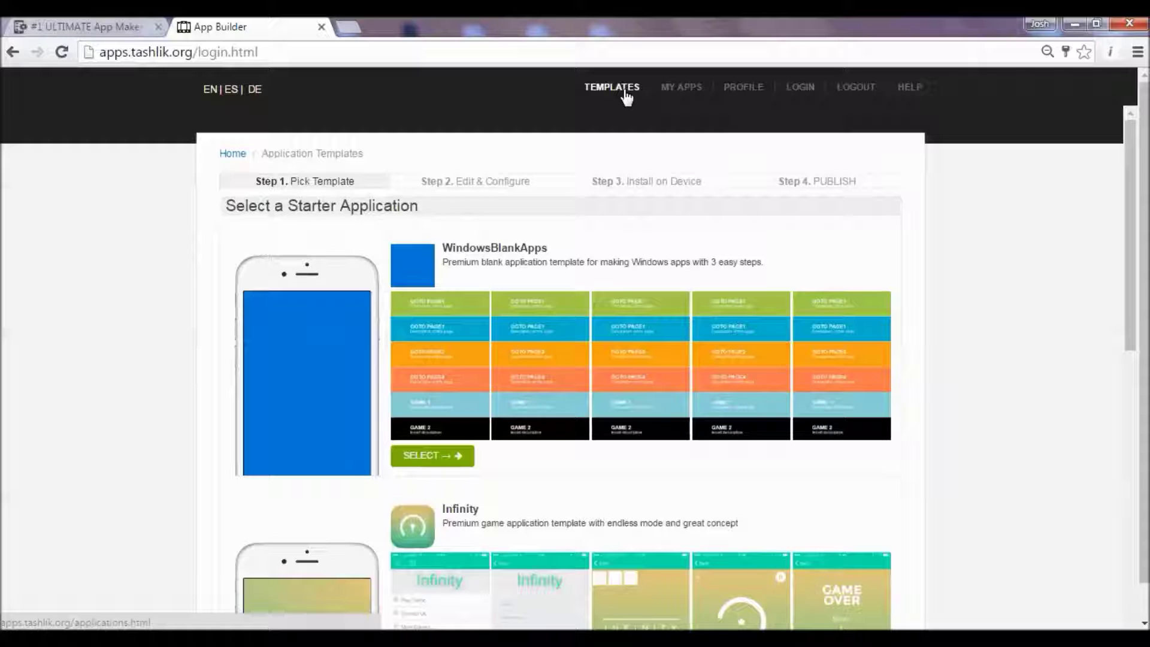
# Step: Open the list of existing apps and look through its first page
pyautogui.click(679, 90)
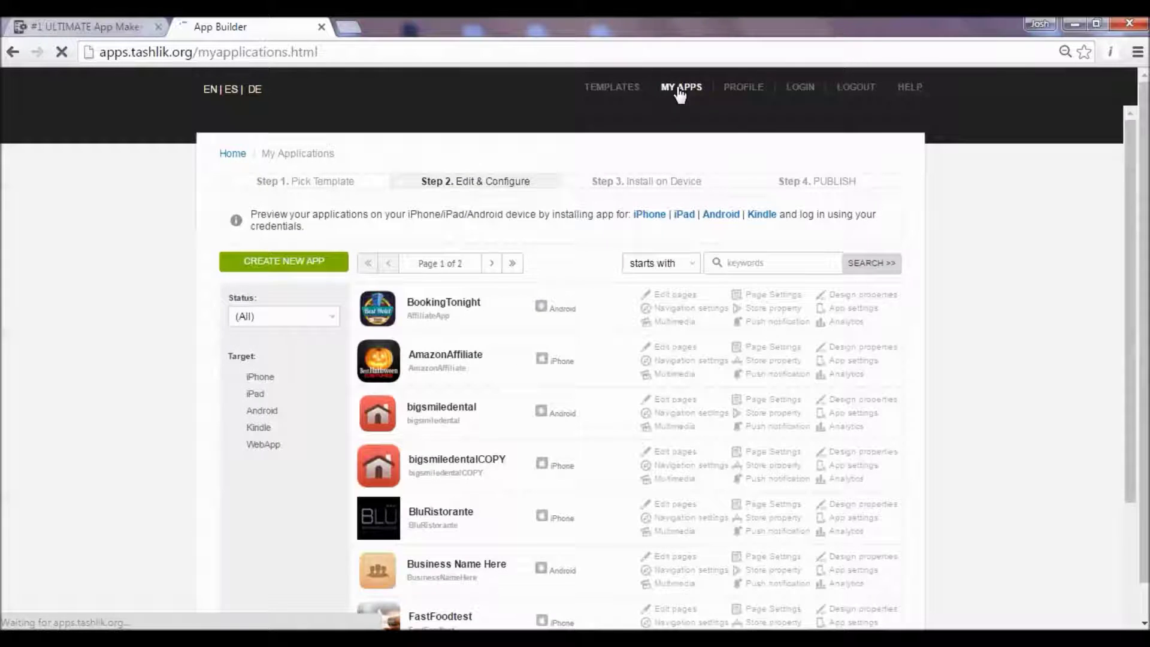
pyautogui.scroll(-3, 396, 491)
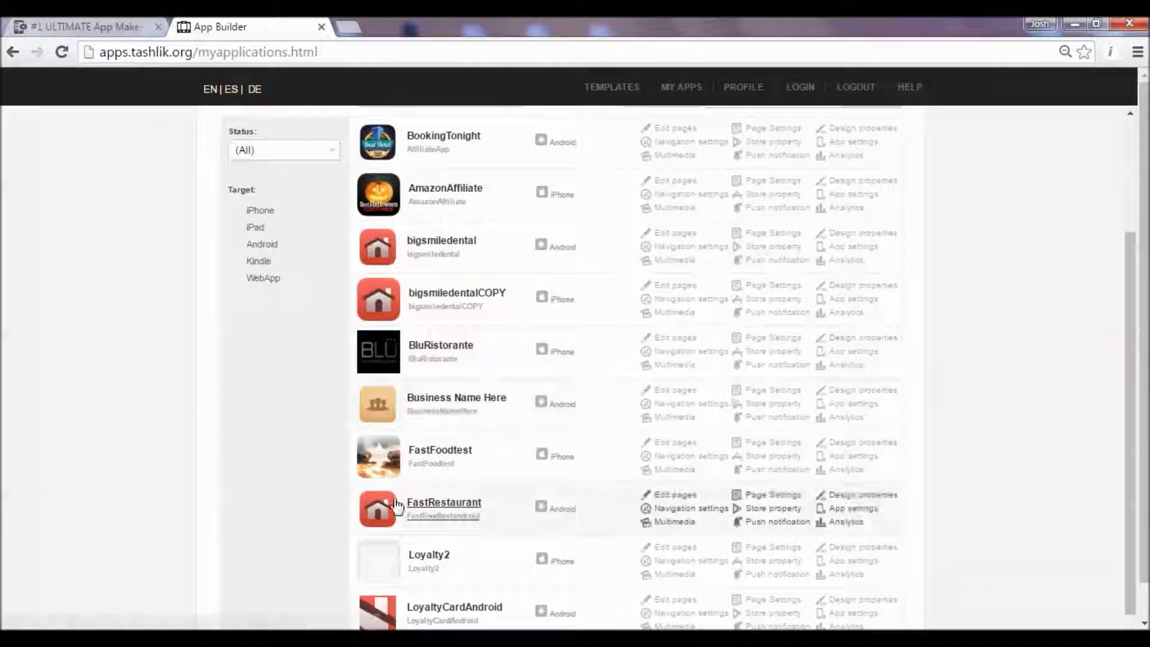
pyautogui.scroll(-2, 1120, 443)
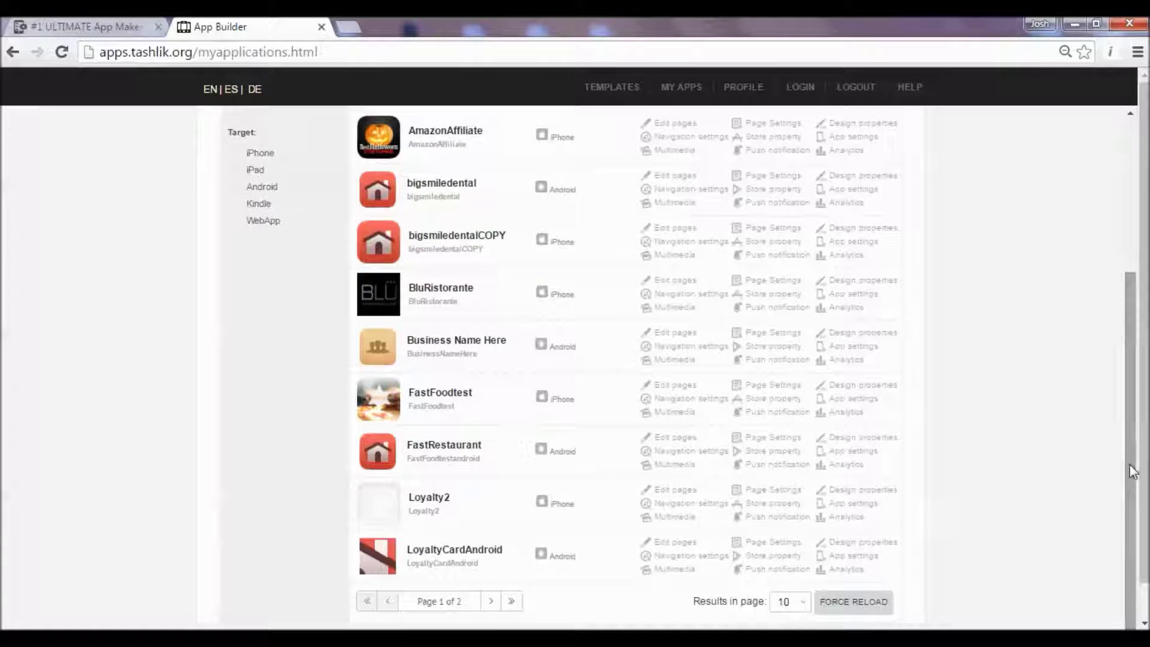
pyautogui.moveTo(1132, 468); pyautogui.dragTo(1133, 245)
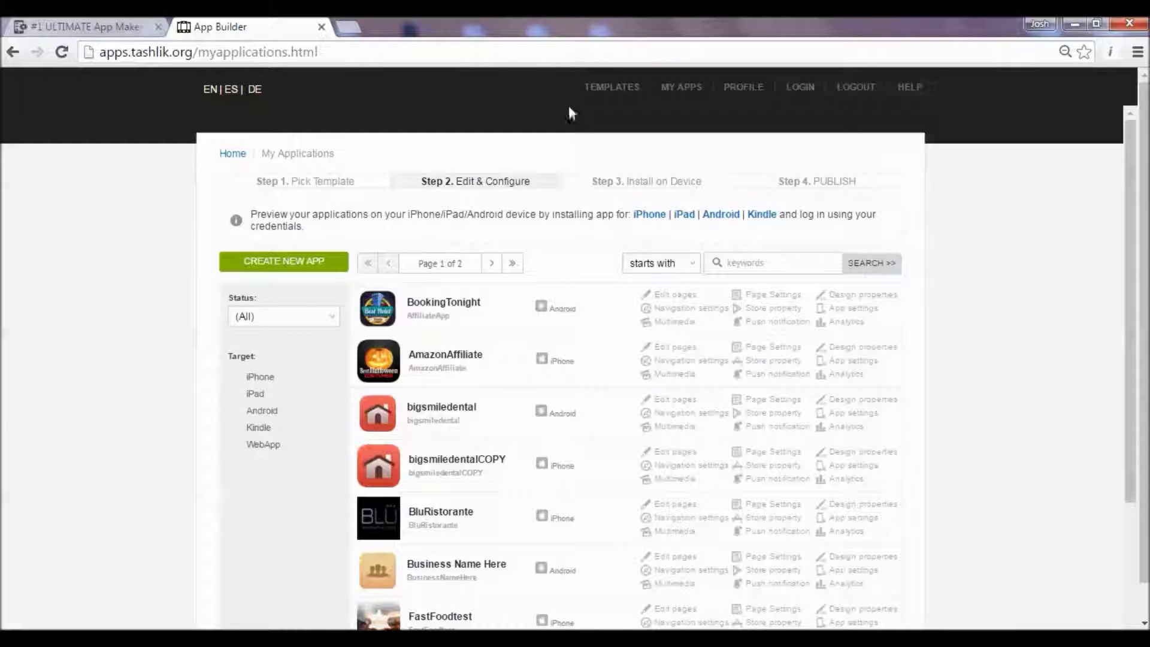
# Step: Open the template gallery and show the templates in the Restaurant & Bar category
pyautogui.click(604, 86)
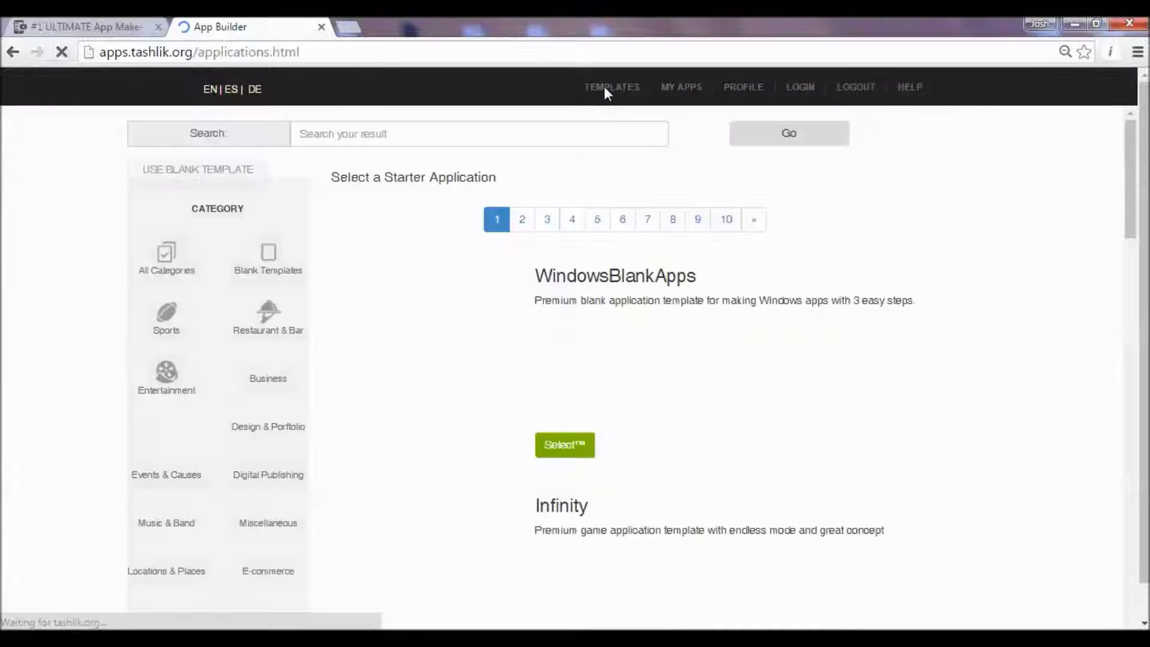
pyautogui.moveTo(1129, 172); pyautogui.dragTo(1138, 148)
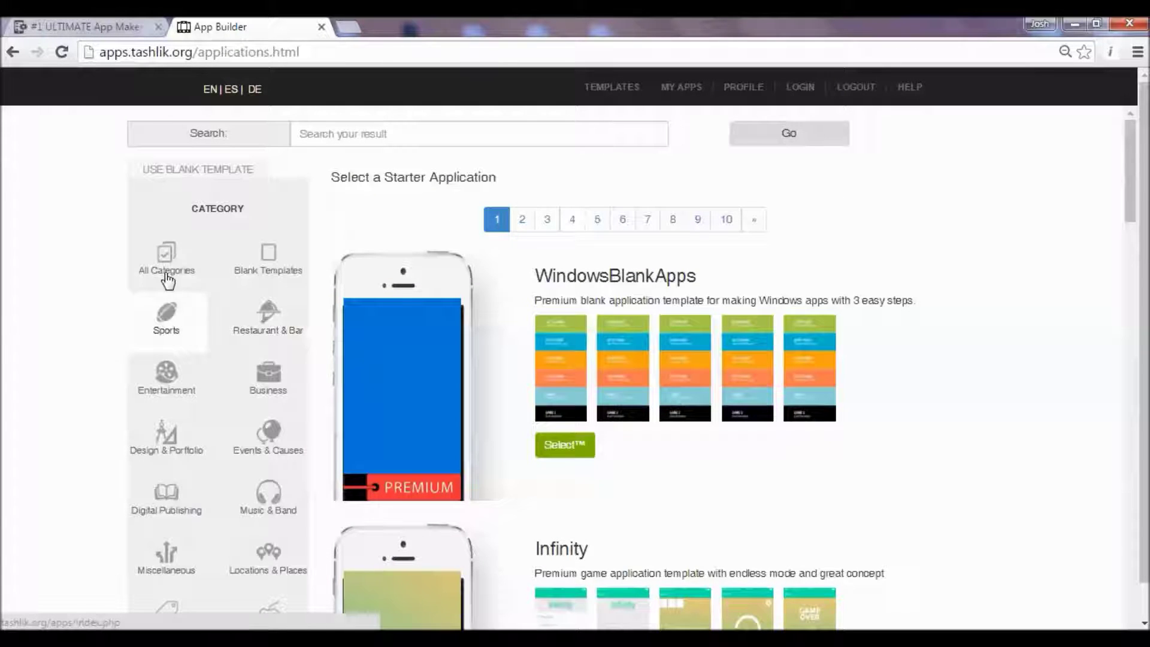
pyautogui.click(273, 351)
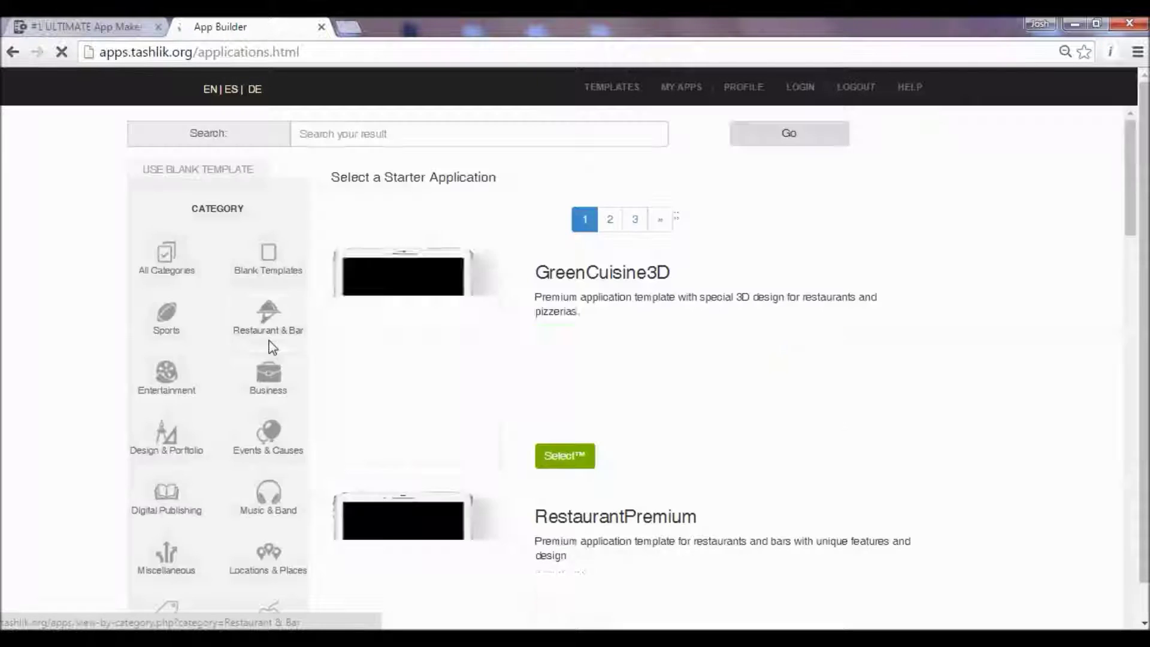
pyautogui.moveTo(1130, 180); pyautogui.dragTo(1131, 269)
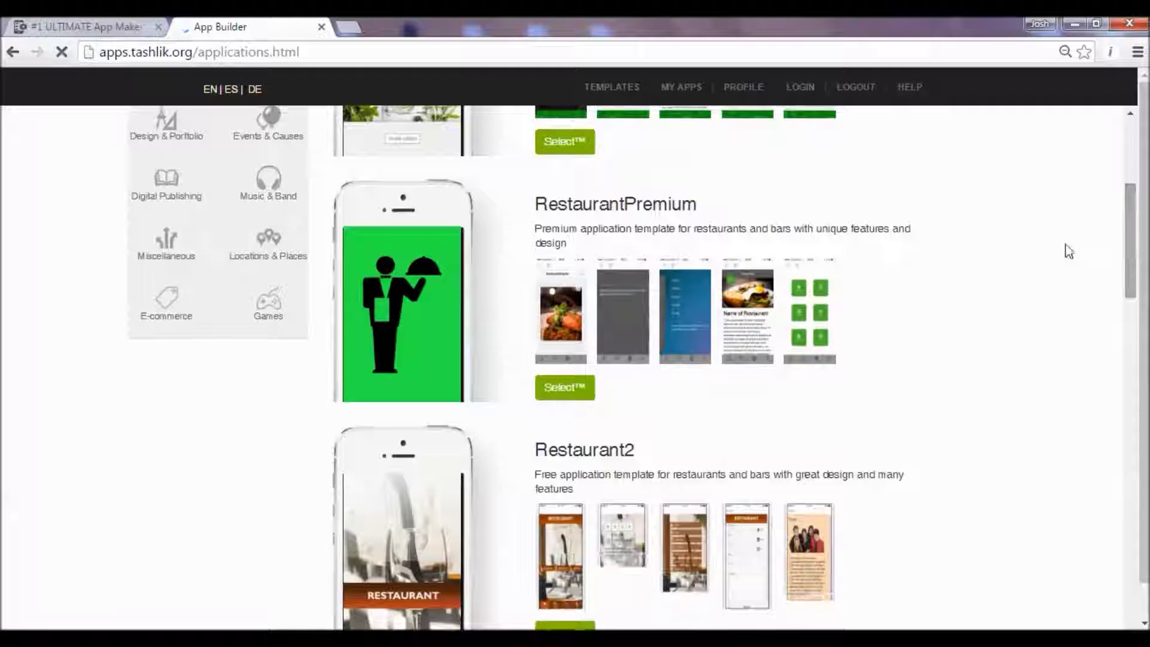
# Step: Enlarge and close the first RestaurantPremium screenshot, and look through the other Restaurant & Bar templates
pyautogui.click(563, 327)
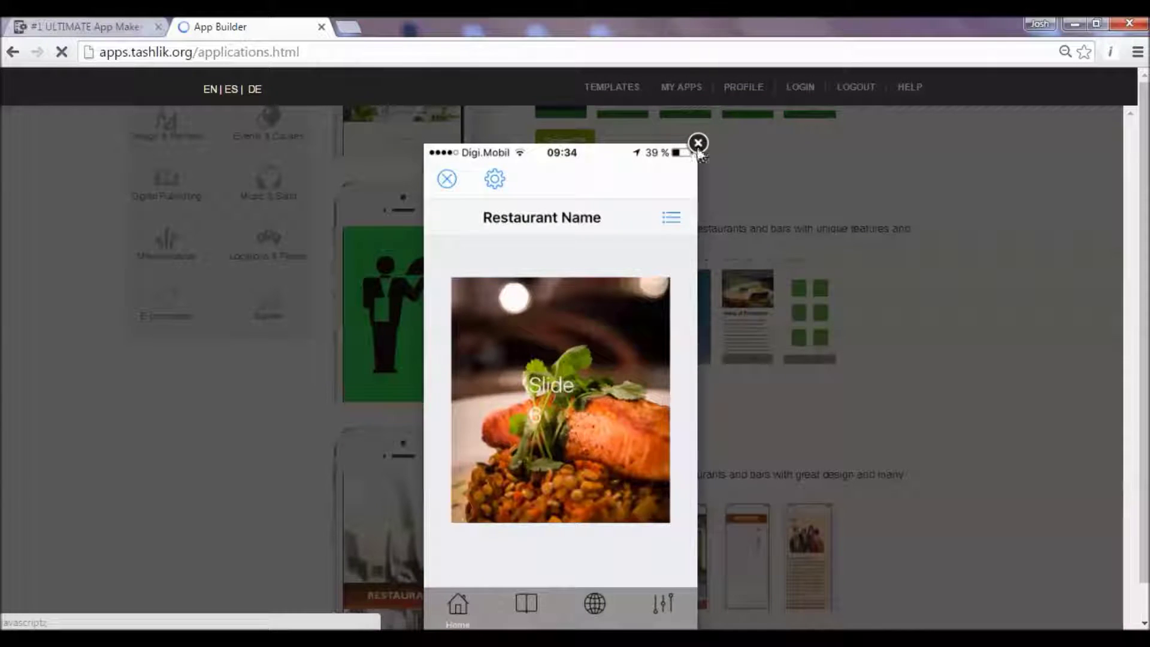
pyautogui.click(698, 144)
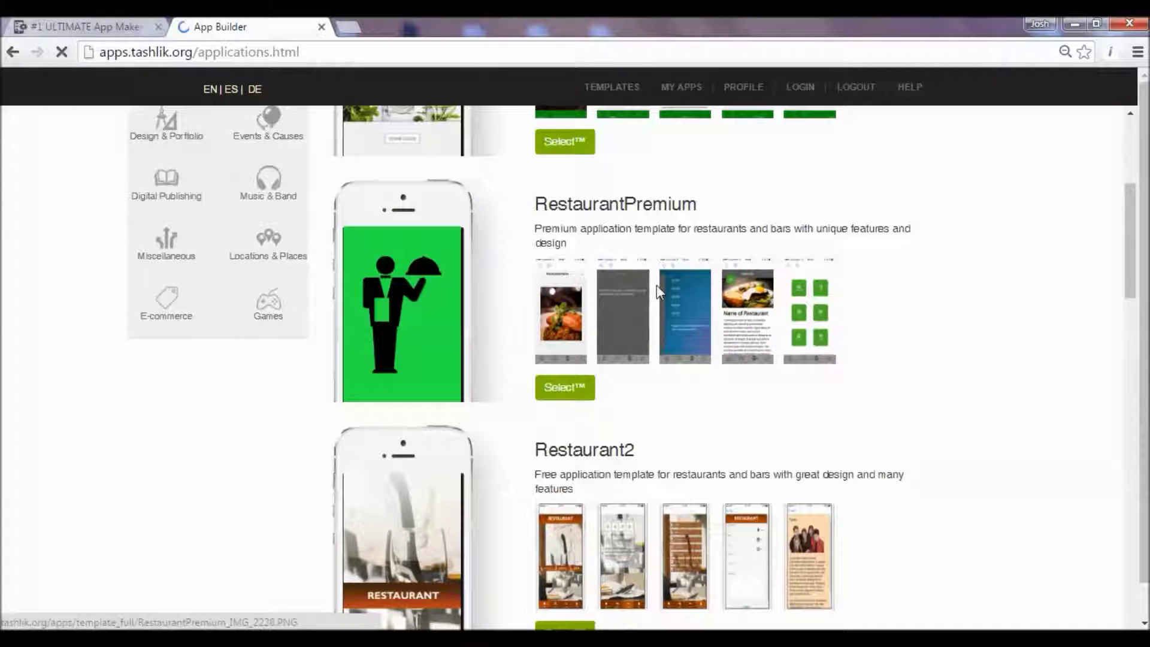
pyautogui.scroll(-12, 1134, 269)
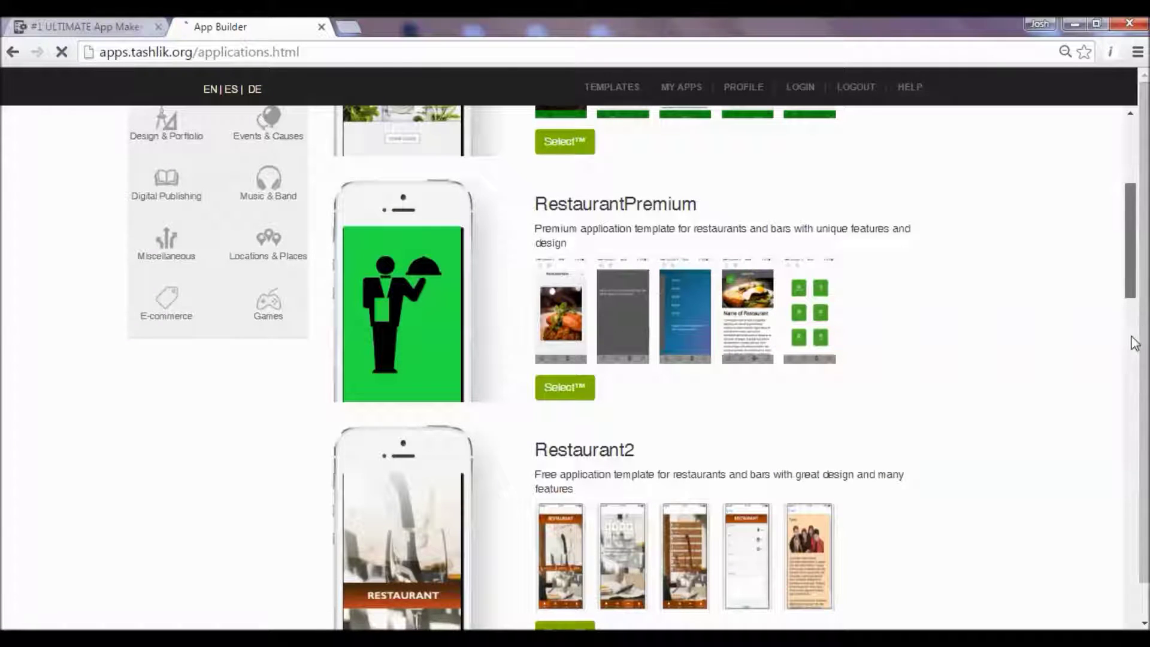
pyautogui.scroll(-15, 1122, 479)
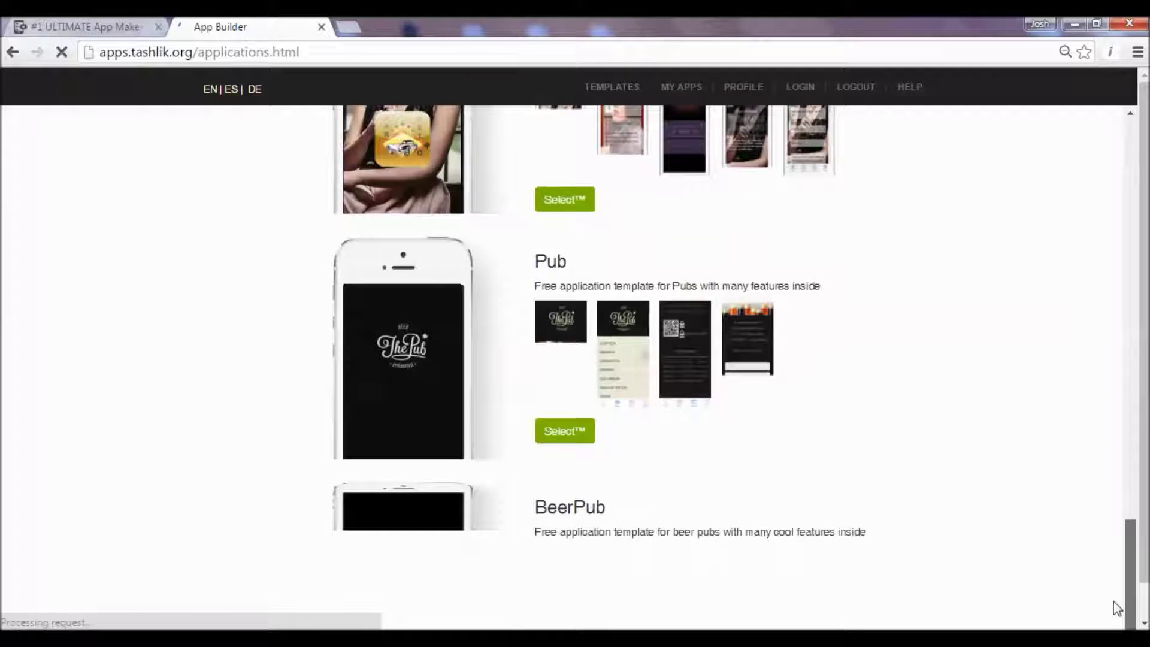
pyautogui.scroll(10, 1124, 393)
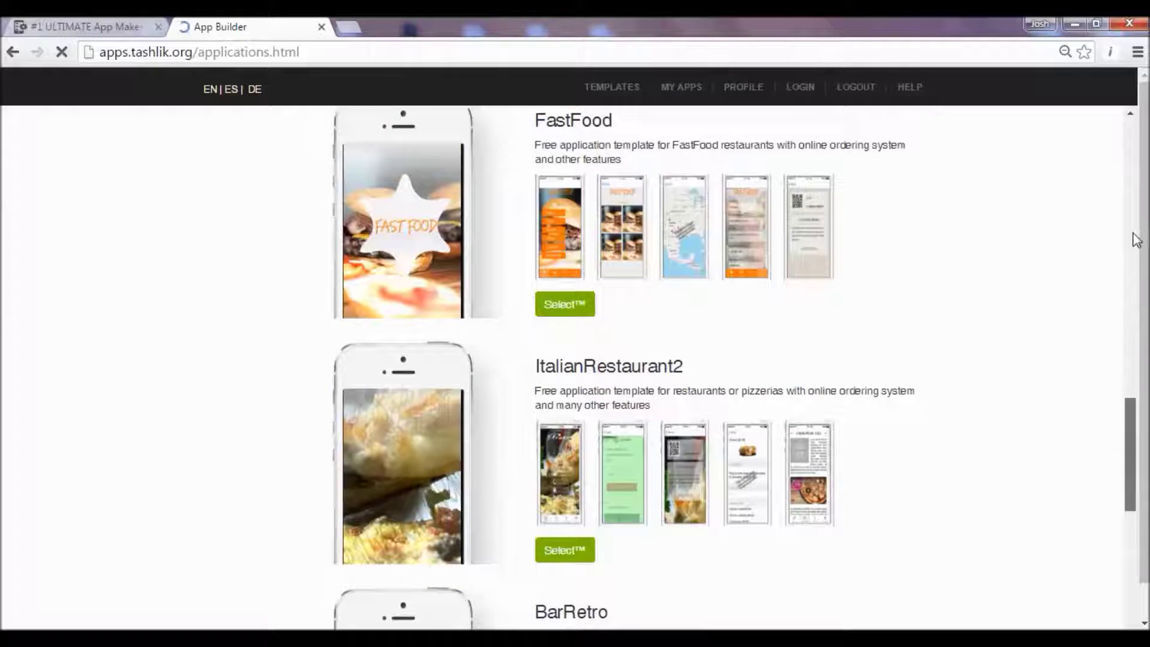
pyautogui.scroll(15, 1133, 233)
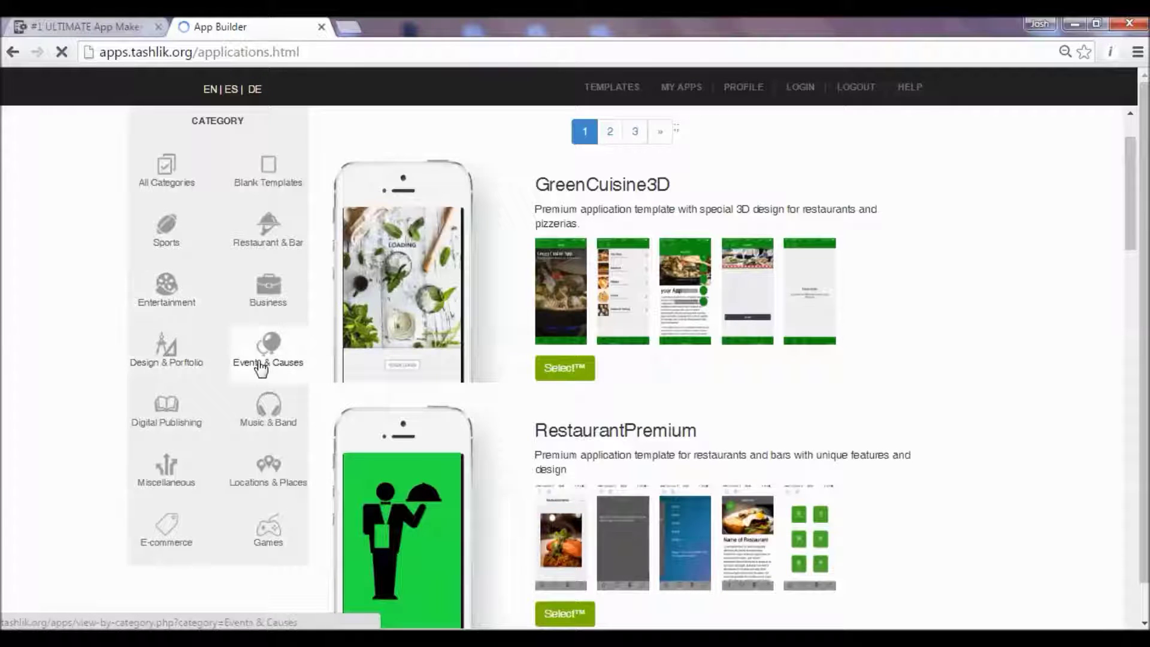
# Step: Show the Games category and look through its templates, such as Infinity, Escape and ColorBalls
pyautogui.click(267, 542)
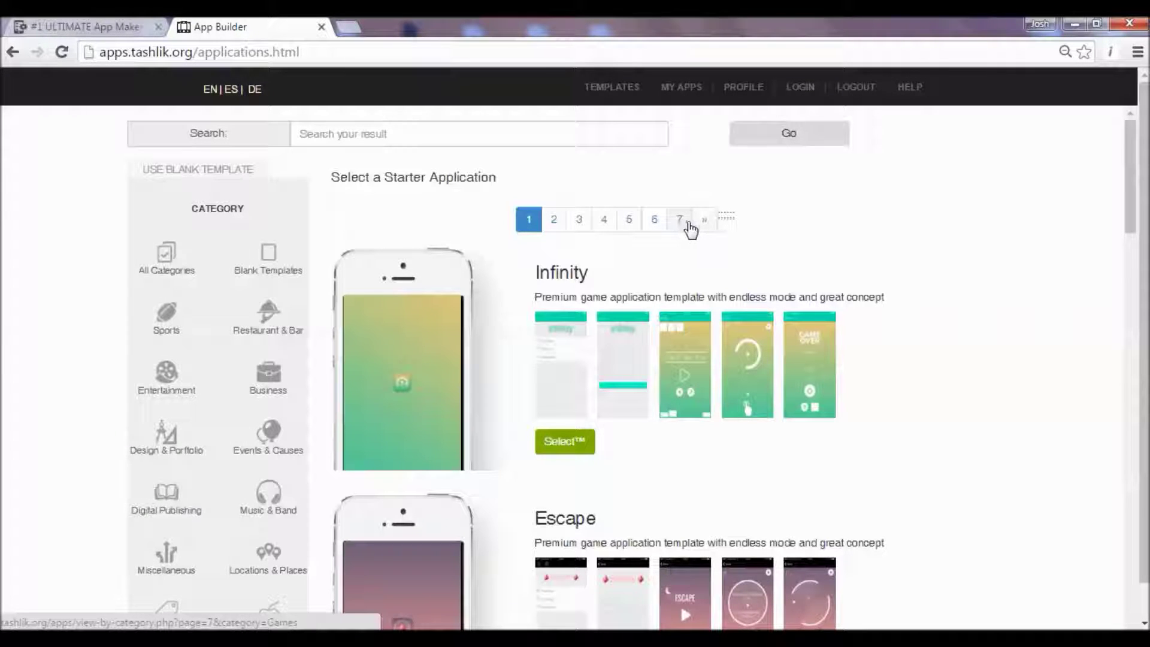
pyautogui.scroll(-3, 831, 175)
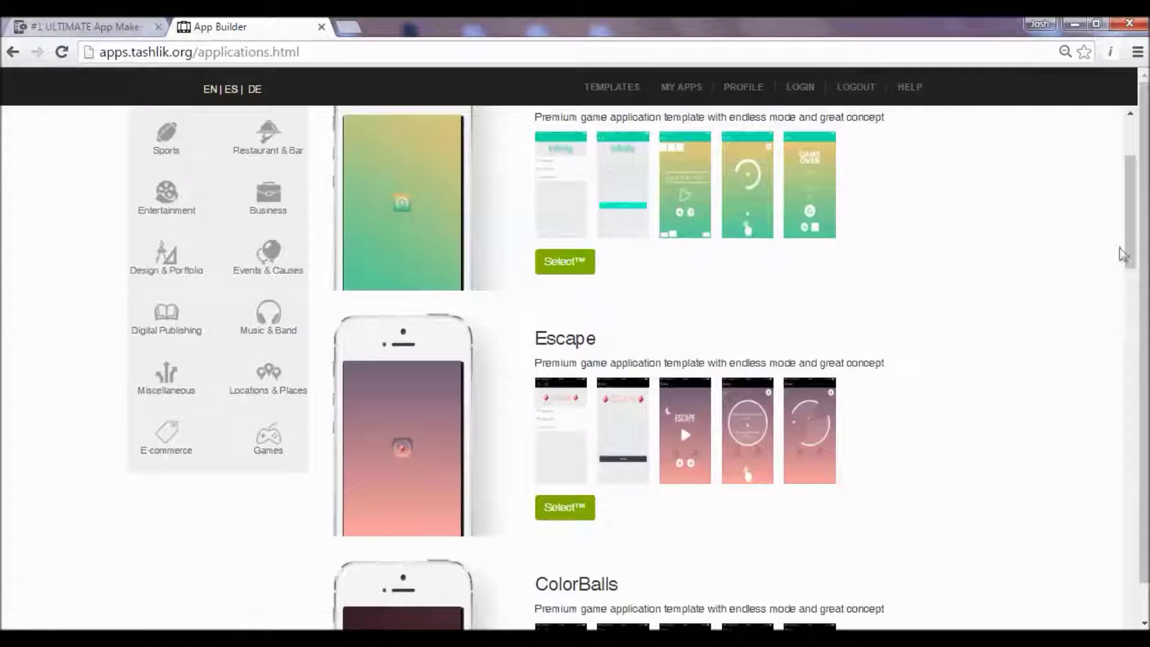
pyautogui.moveTo(1138, 240); pyautogui.dragTo(1137, 297)
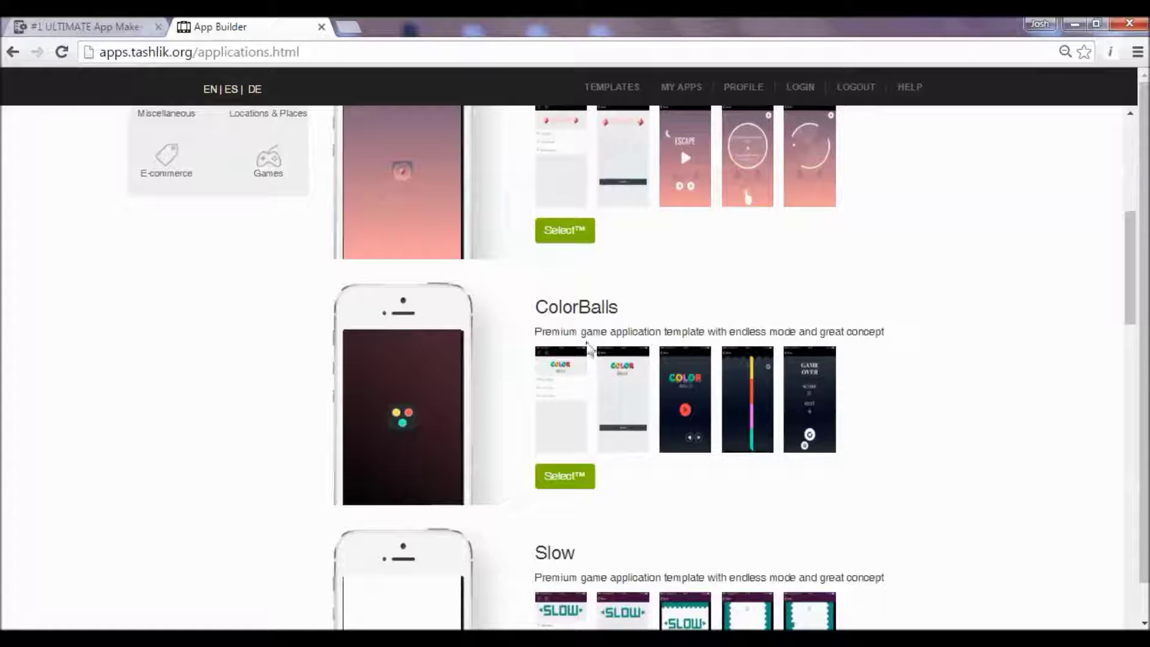
pyautogui.moveTo(1132, 286); pyautogui.dragTo(1136, 200)
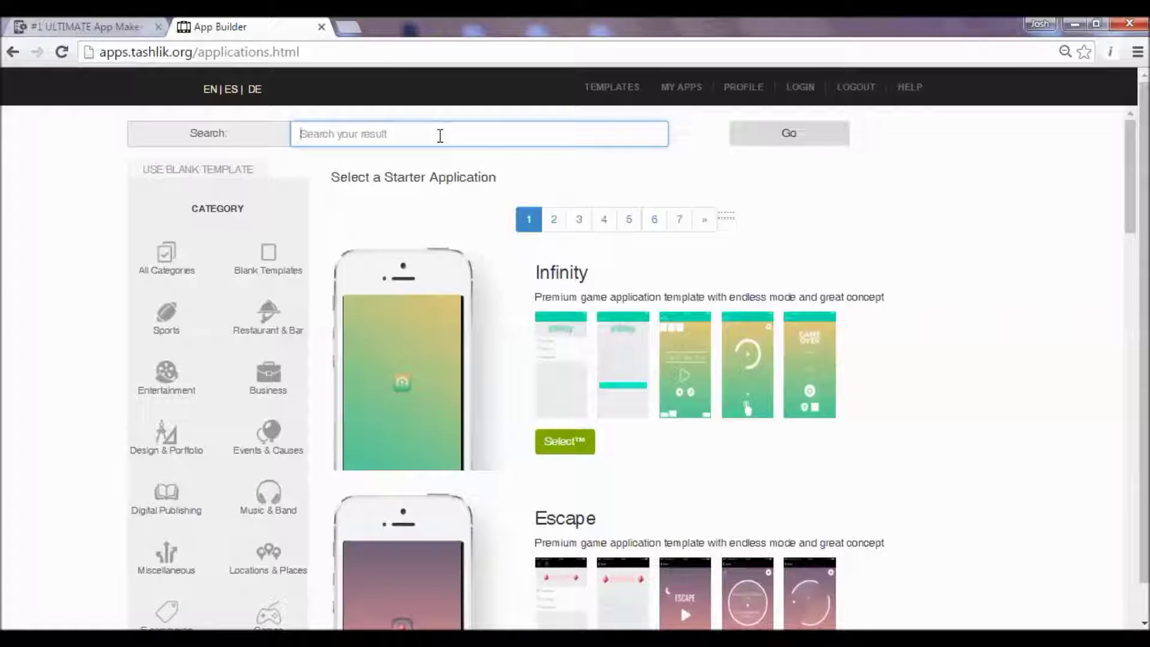
# Step: Search the template gallery for "free" and look at the results
pyautogui.write('b')
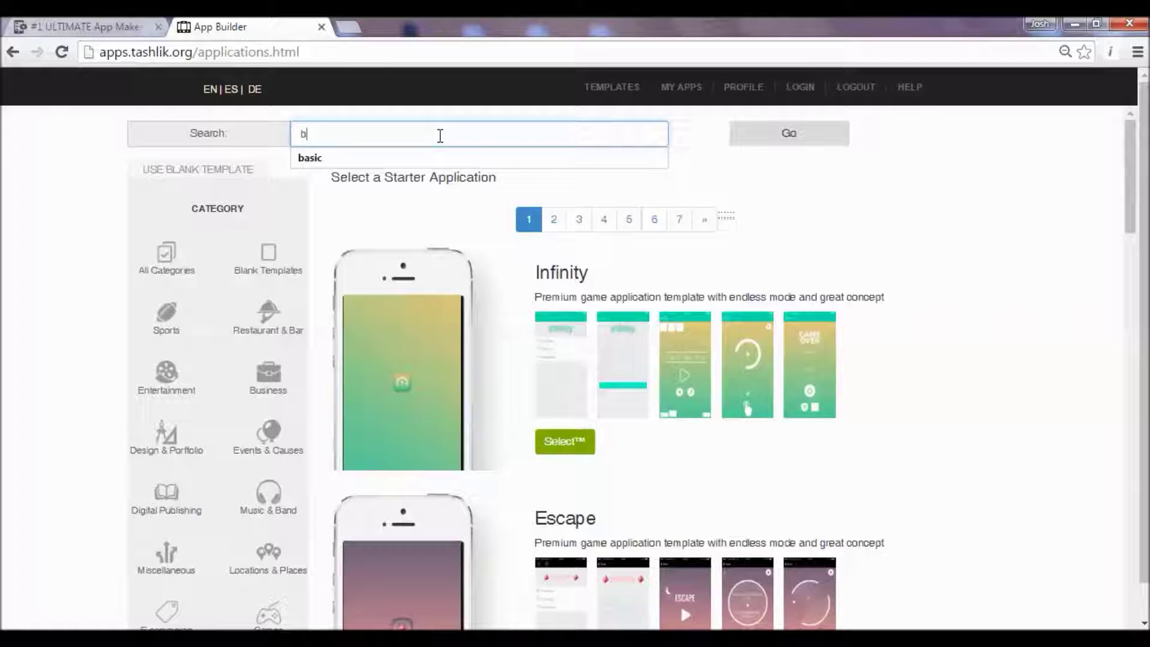
pyautogui.press('BackSpace')
pyautogui.write('free')
pyautogui.click(771, 138)
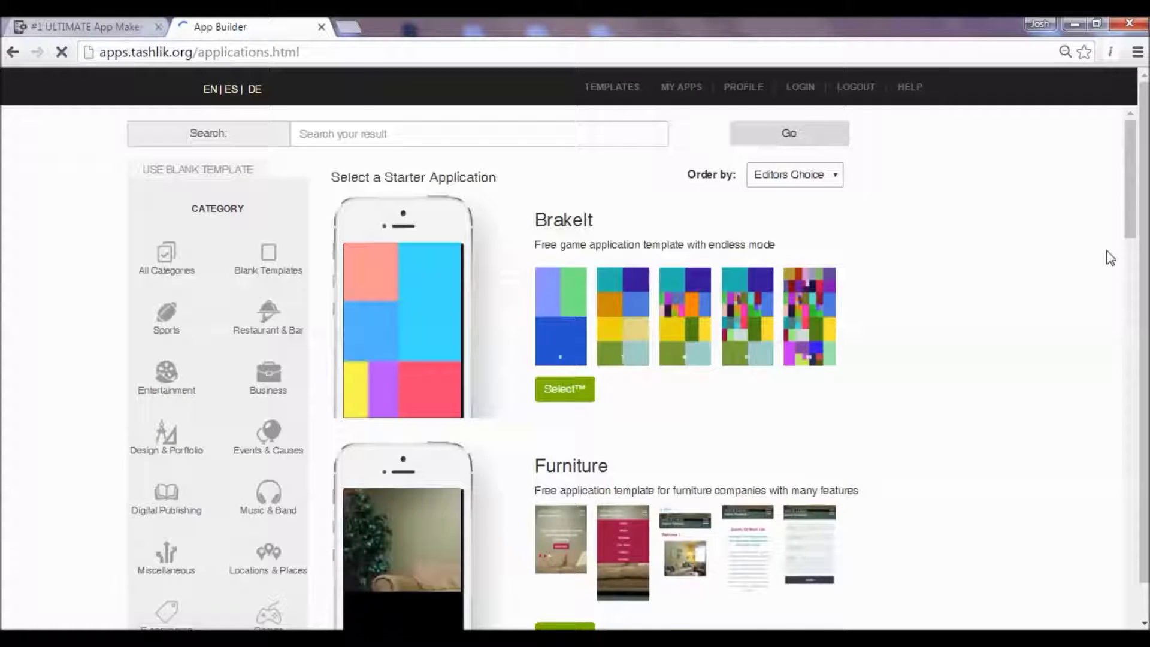
pyautogui.moveTo(1135, 201)
pyautogui.mouseDown()
pyautogui.moveTo(1141, 428)
pyautogui.moveTo(1139, 204)
pyautogui.mouseUp()
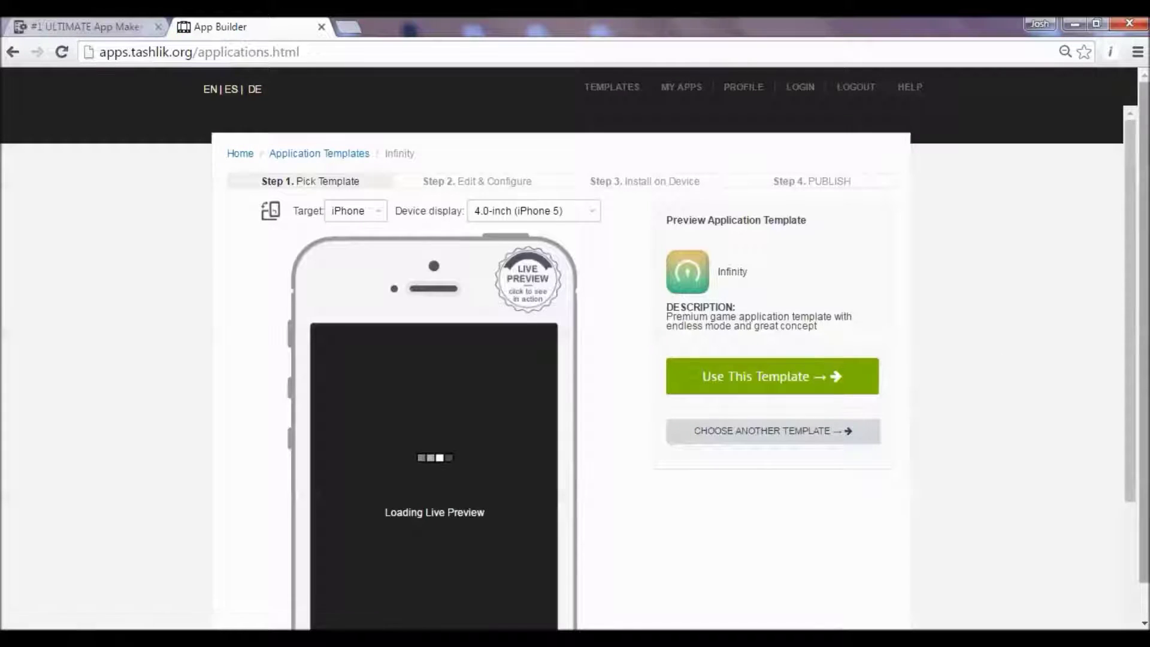
# Step: Try out the Infinity template in the live preview by starting its game and playing a round
pyautogui.moveTo(1134, 305); pyautogui.dragTo(1134, 386)
pyautogui.click(385, 336)
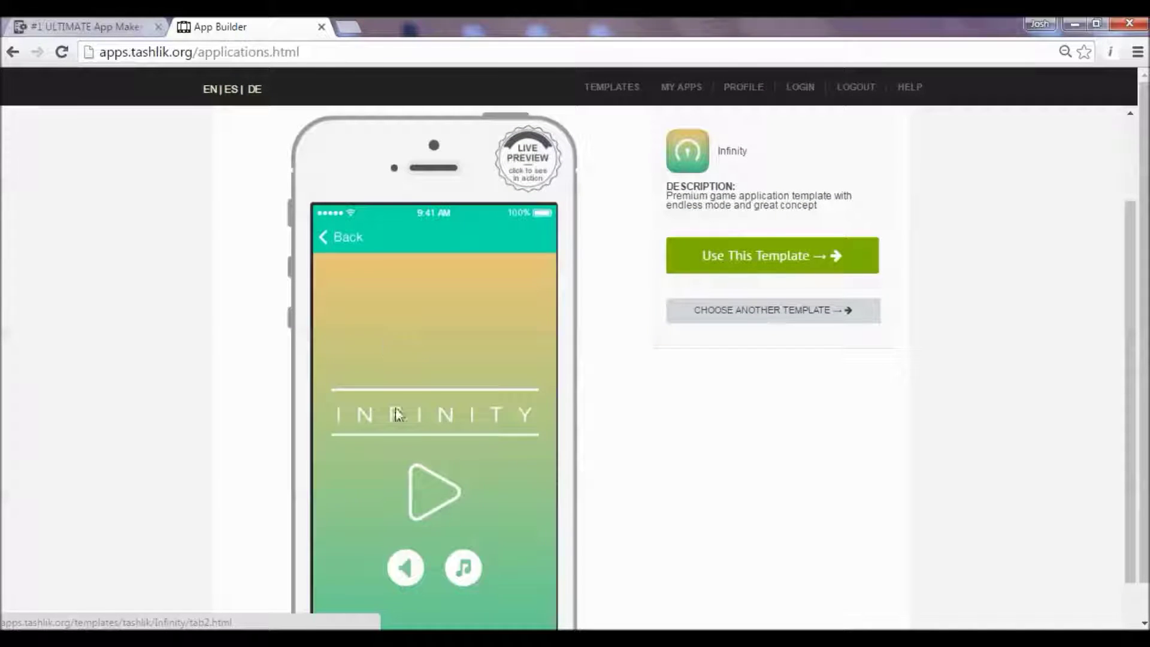
pyautogui.click(429, 501)
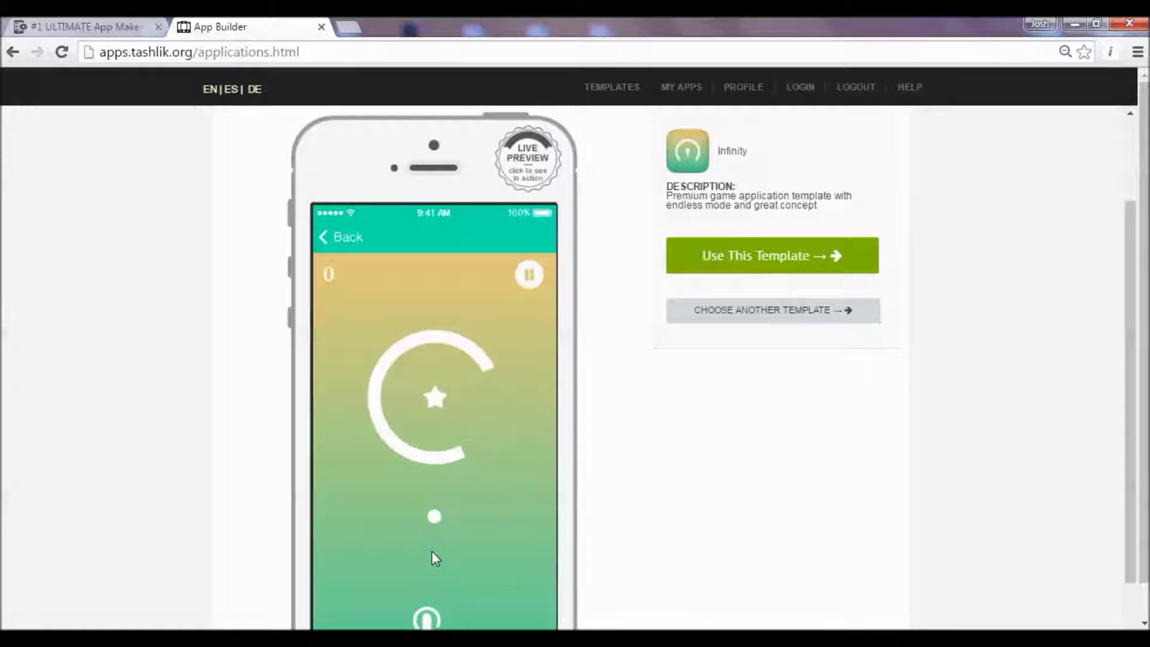
pyautogui.click(432, 551)
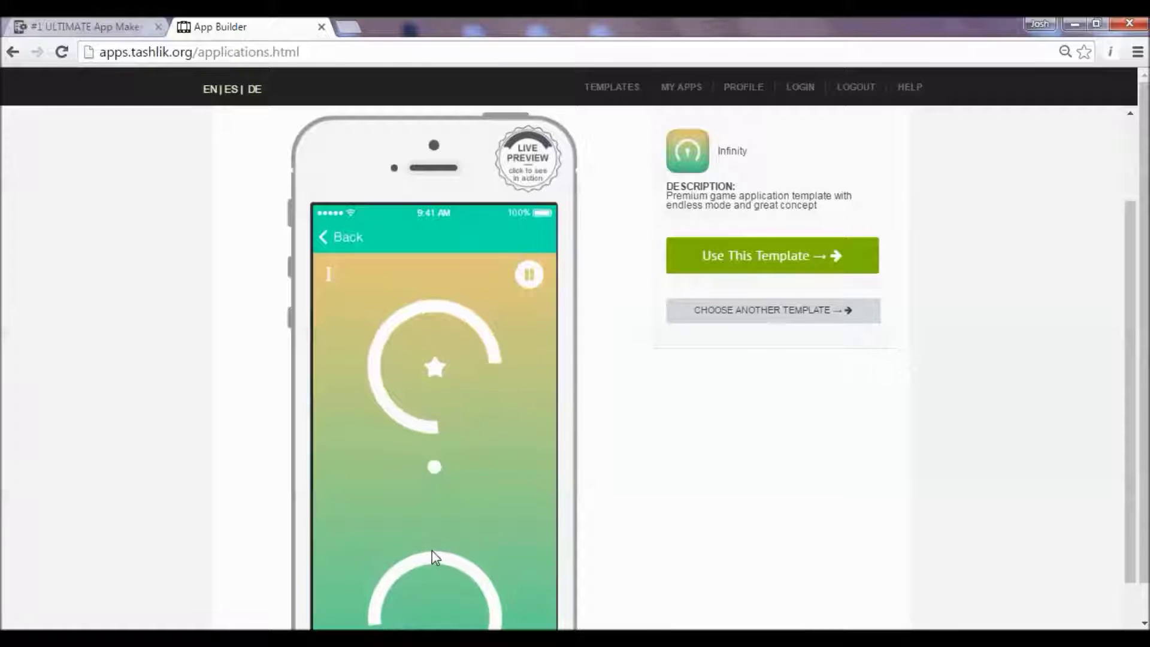
pyautogui.click(433, 551)
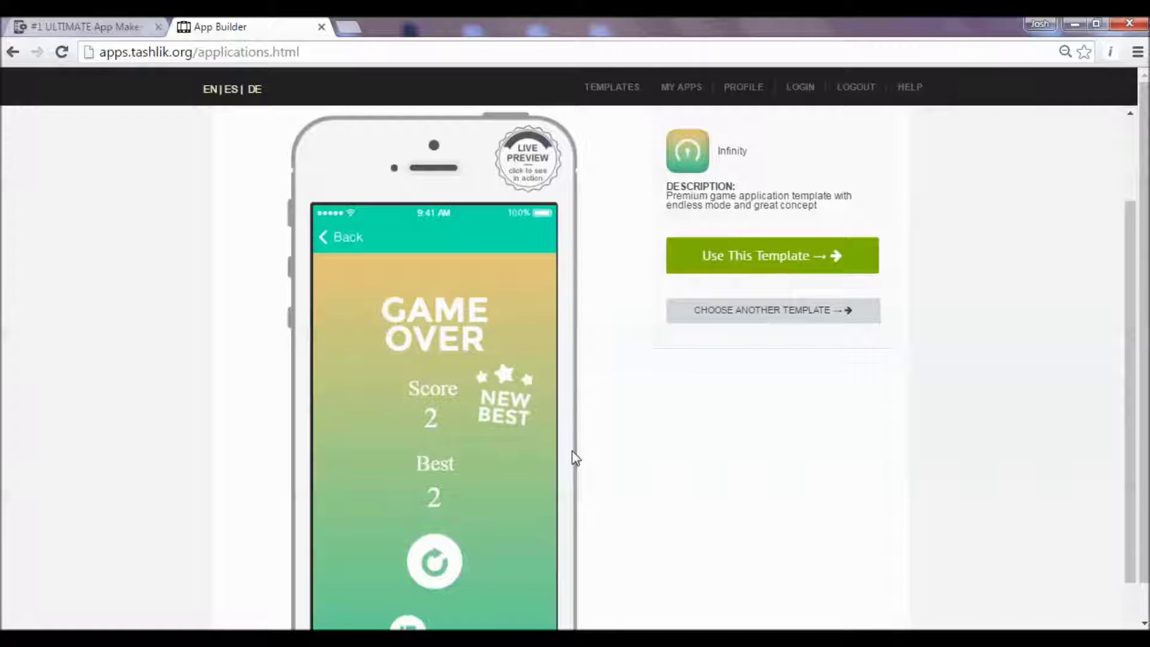
# Step: Use the Infinity template for a new app and try to create it with the application ID "Game App"
pyautogui.click(773, 258)
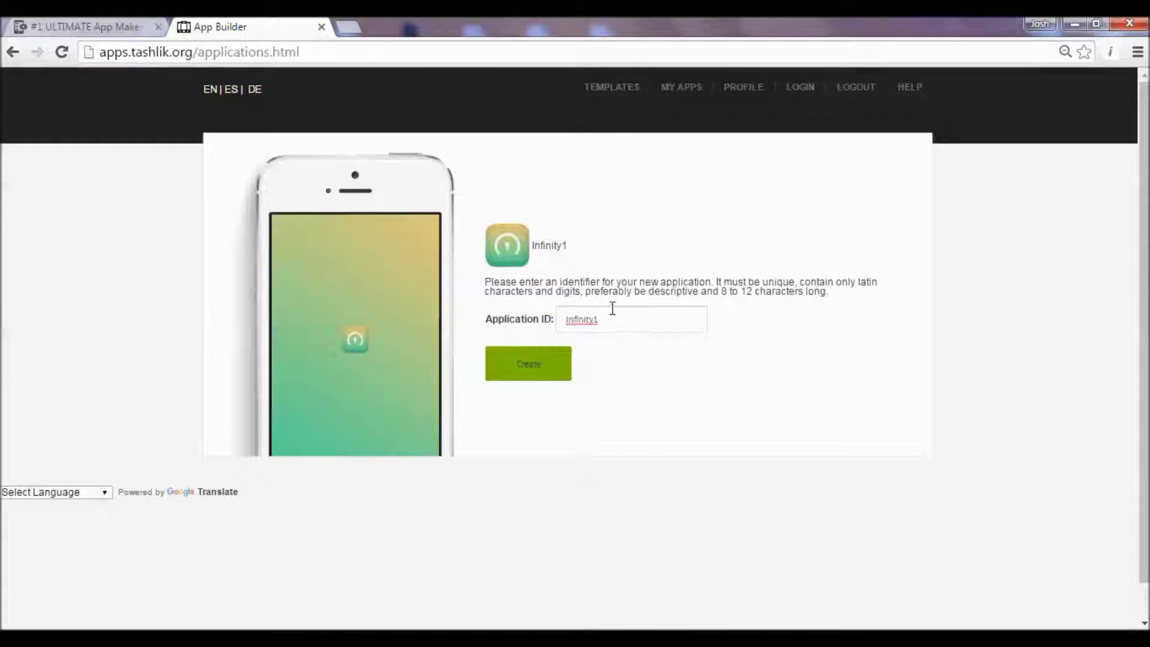
pyautogui.doubleClick(577, 319)
pyautogui.write('Ge')
pyautogui.click(540, 368)
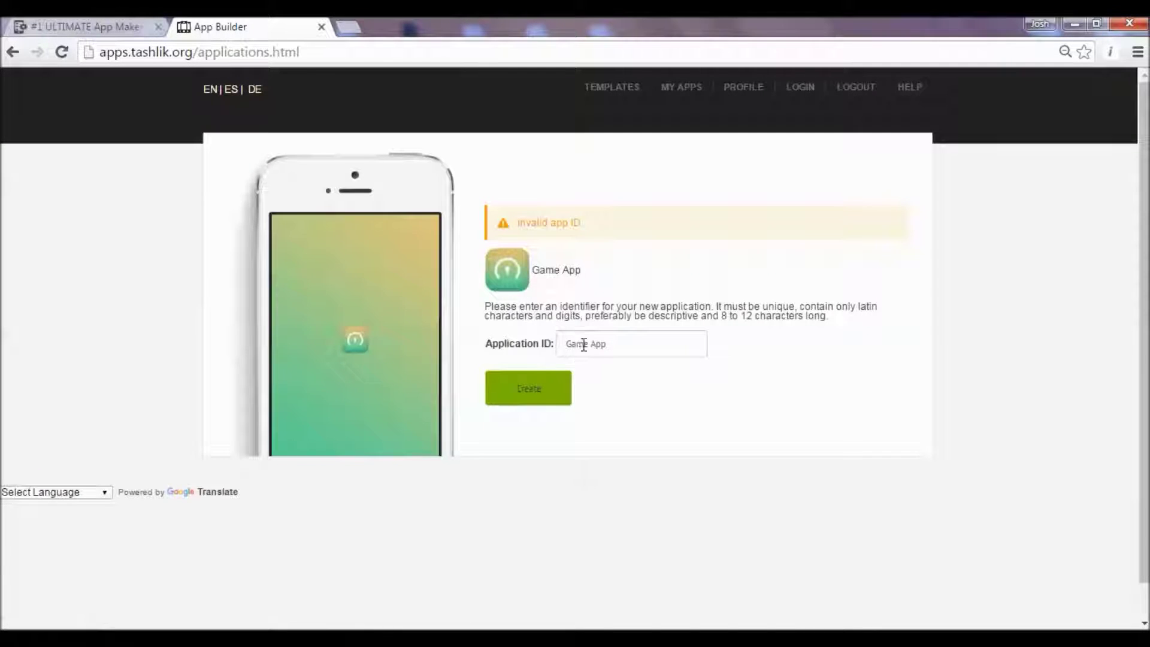
# Step: Remove the space so the application ID reads "GameApp", and create the app
pyautogui.click(591, 344)
pyautogui.press('BackSpace')
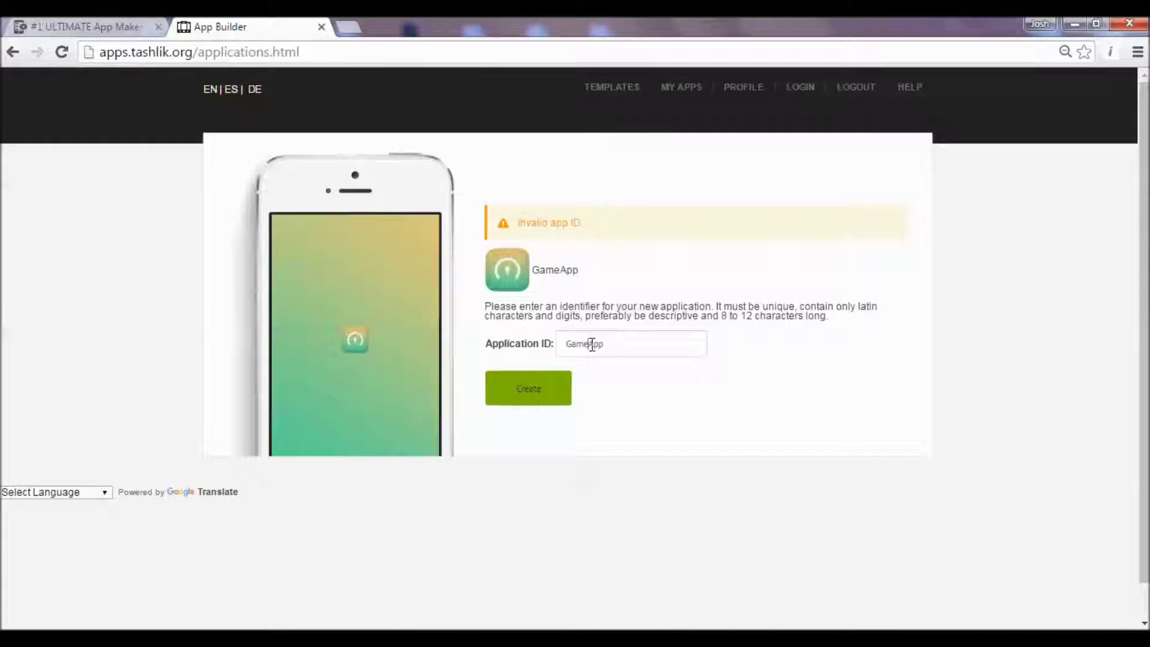
pyautogui.click(541, 391)
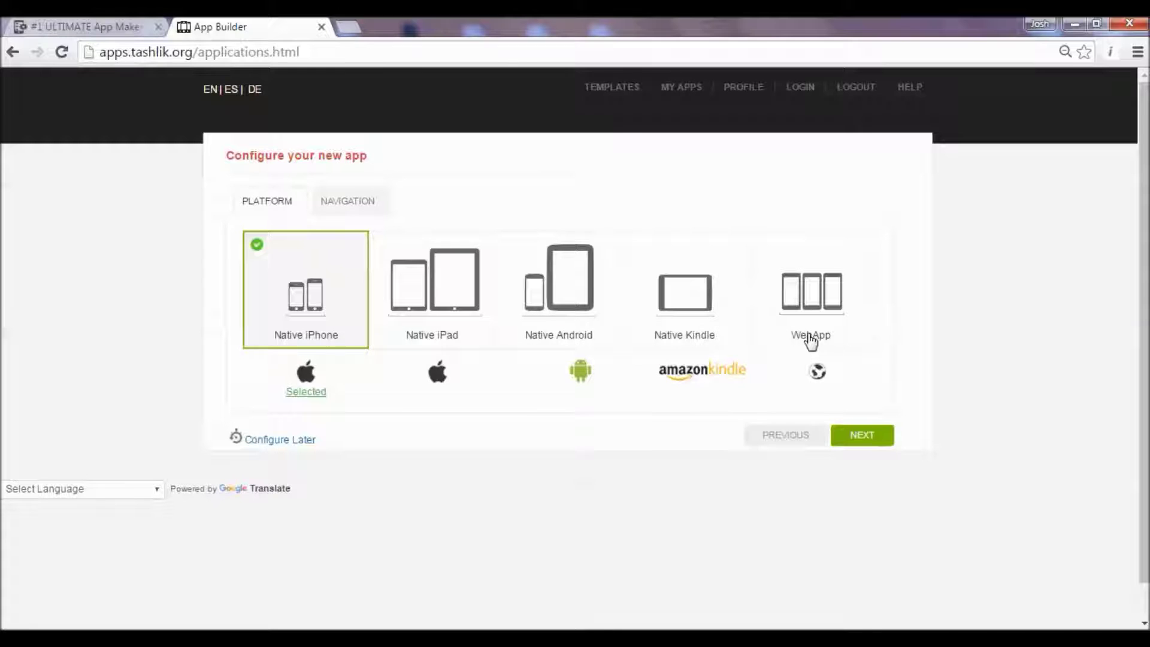
# Step: Accept the Native iPhone platform and the No tabs navigation for the new app, and continue to its theme settings
pyautogui.click(870, 439)
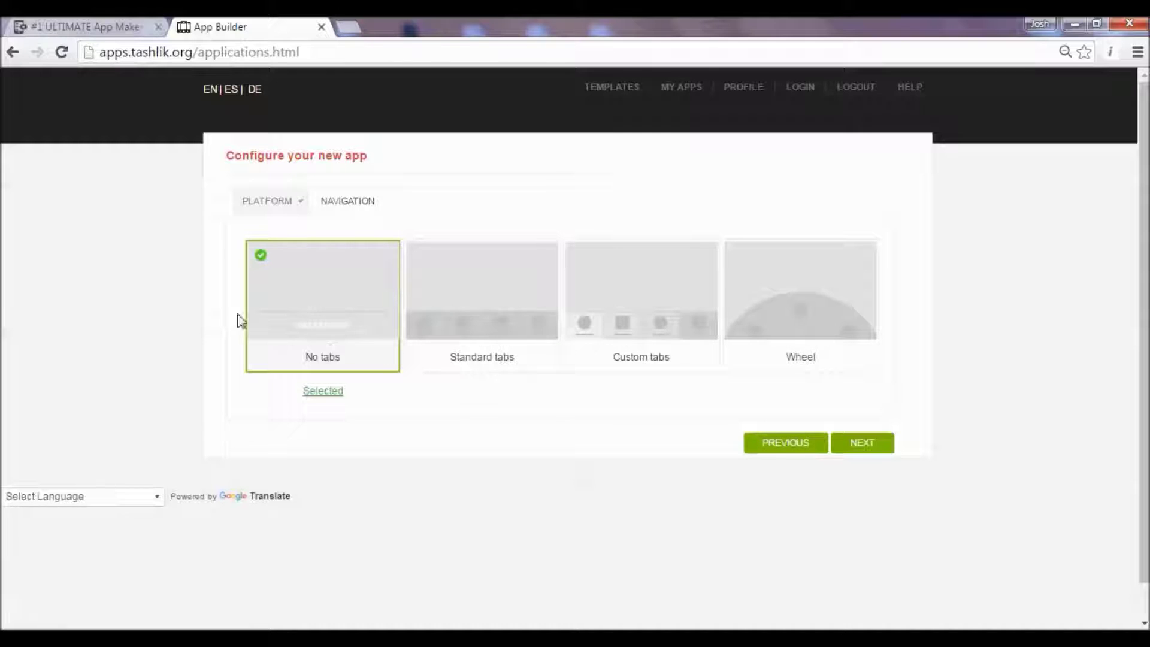
pyautogui.click(862, 444)
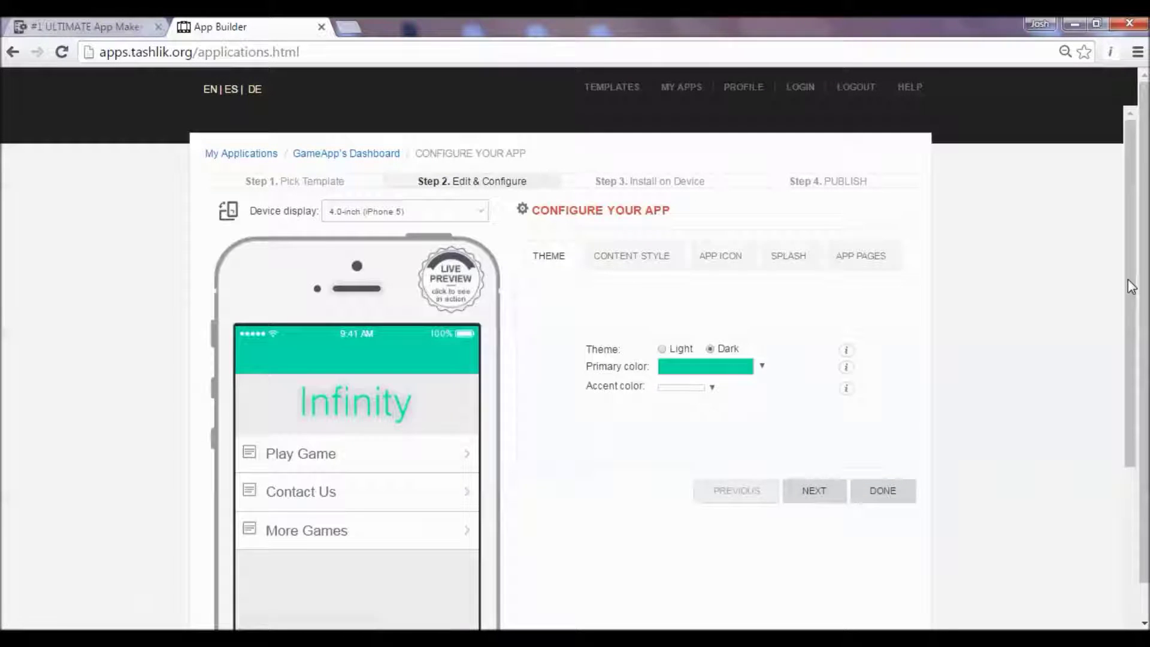
pyautogui.moveTo(1130, 286); pyautogui.dragTo(1130, 312)
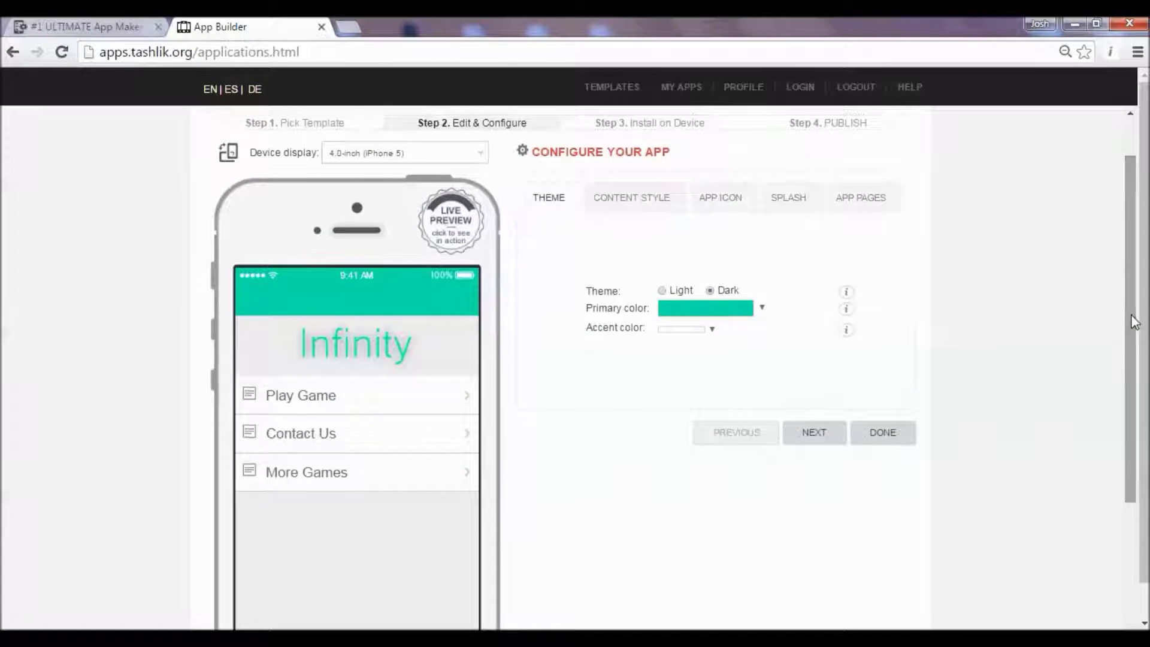
# Step: Review the theme, content style, app icon, splash and app pages settings, and finish the configuration with the template defaults
pyautogui.click(628, 206)
pyautogui.click(549, 197)
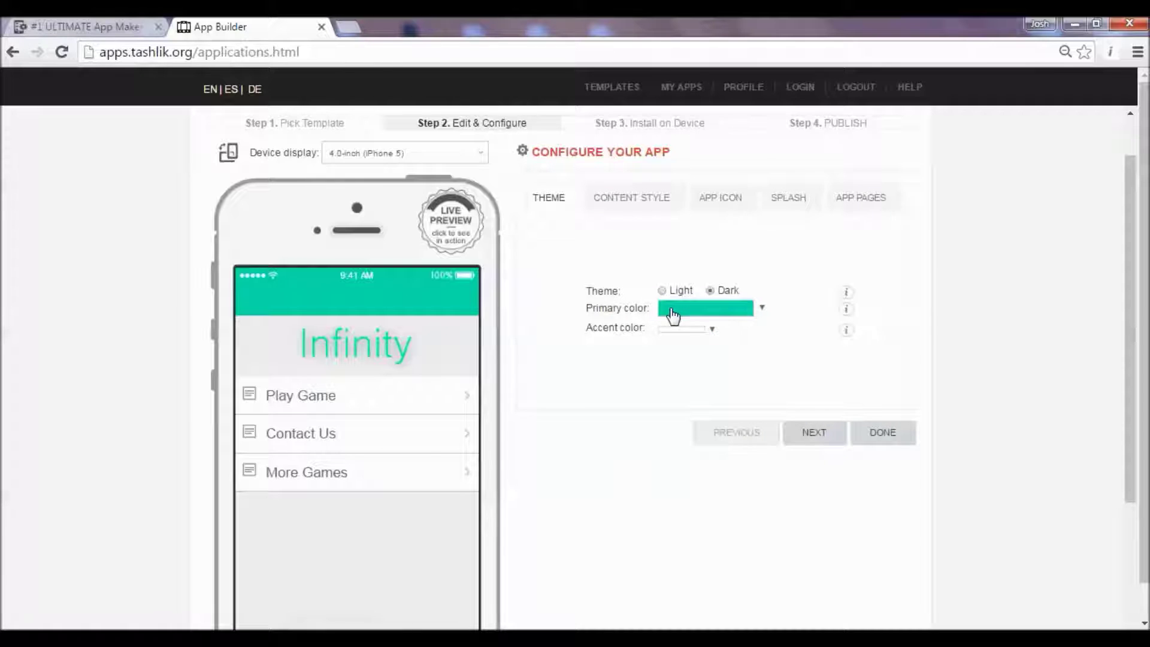
pyautogui.click(643, 217)
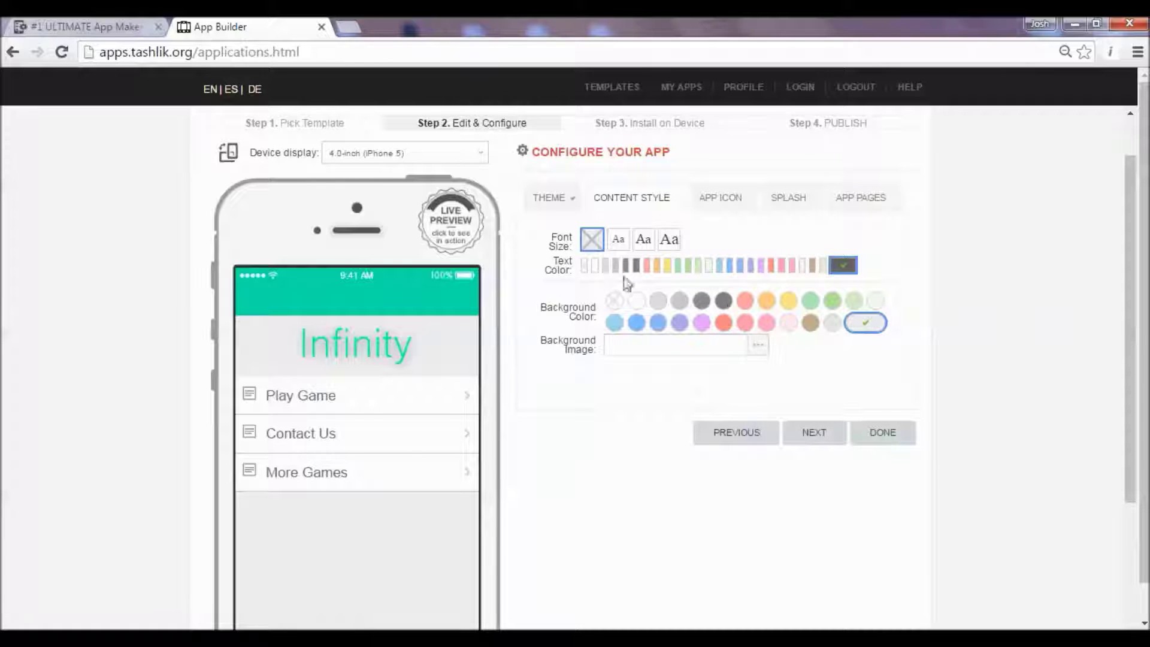
pyautogui.click(723, 206)
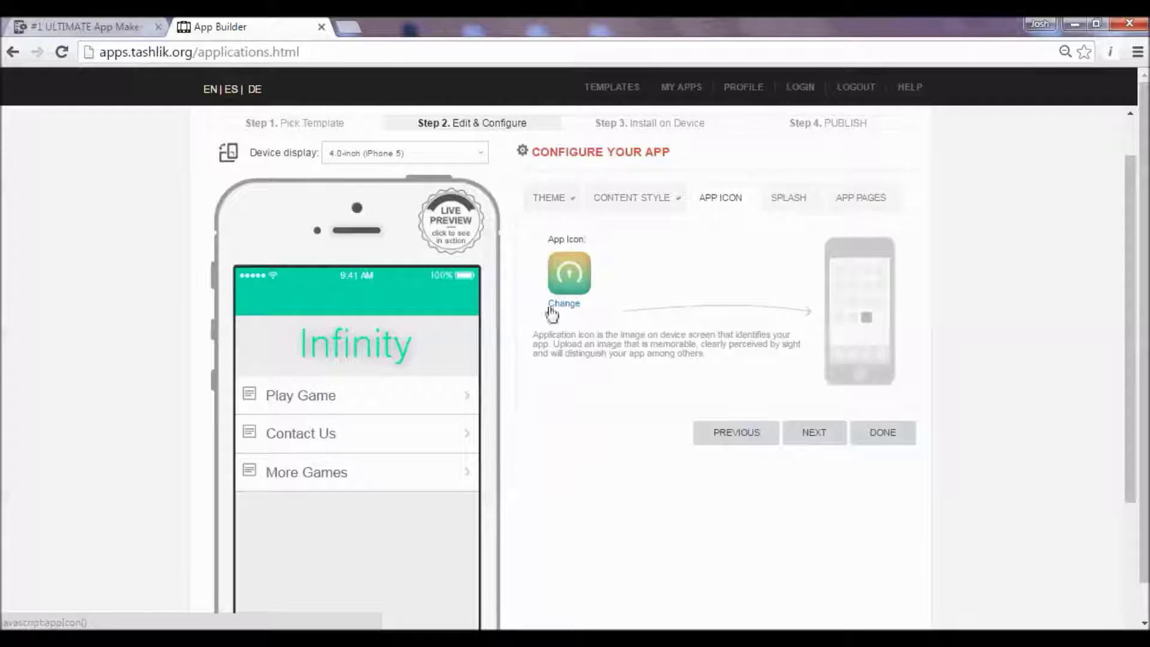
pyautogui.click(772, 206)
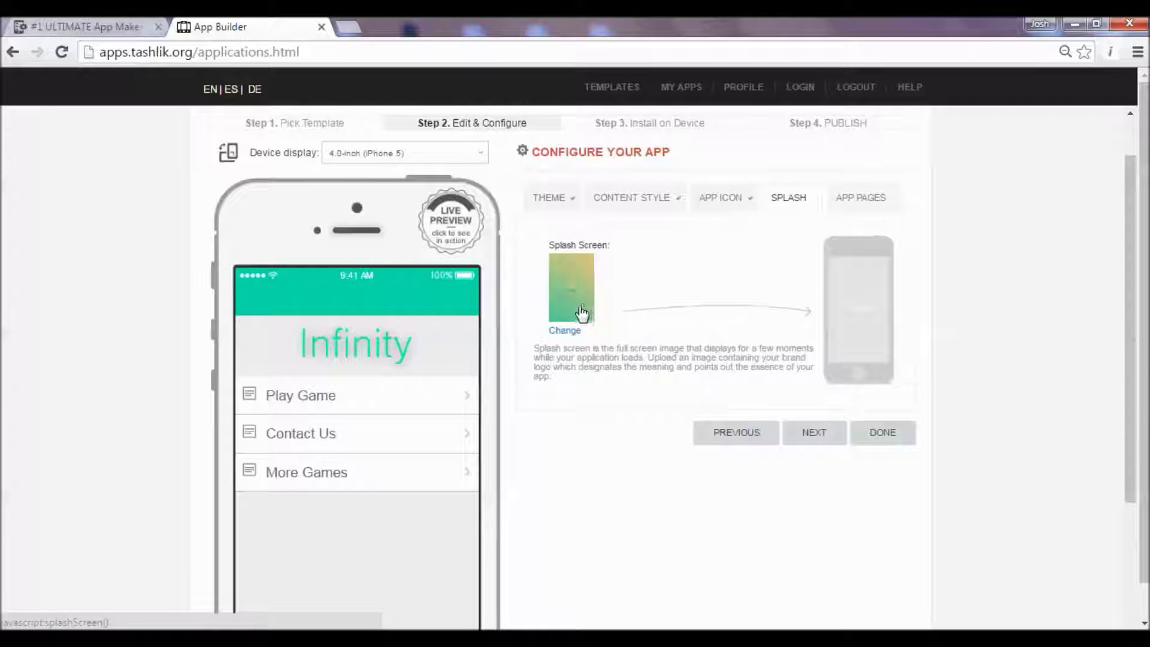
pyautogui.click(870, 206)
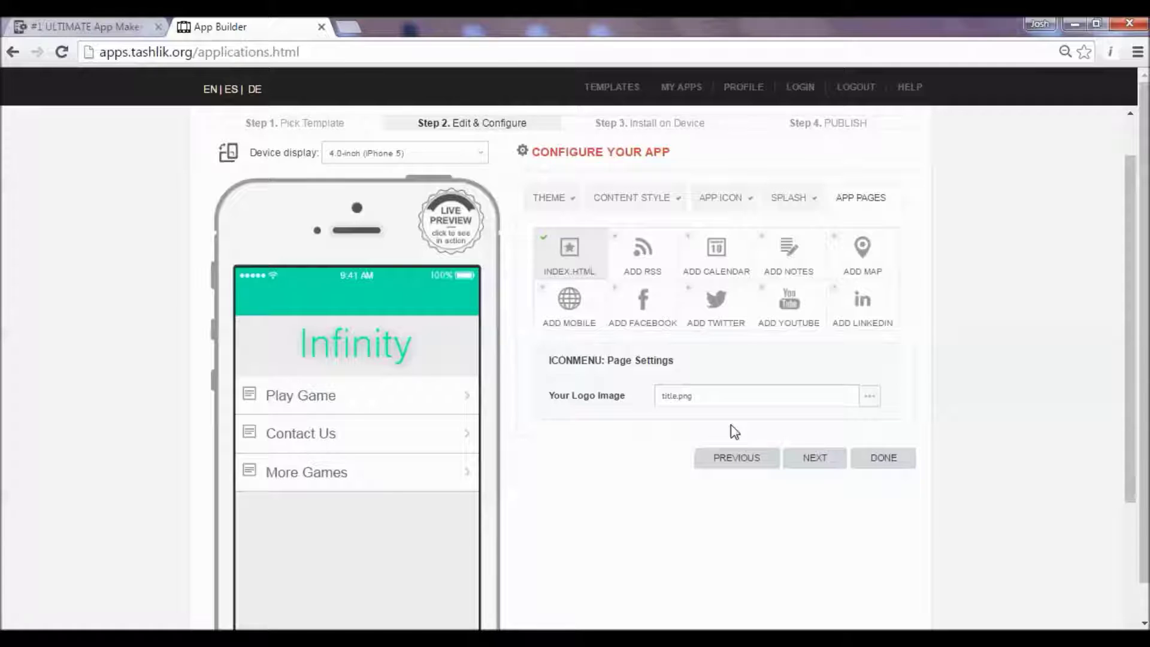
pyautogui.click(880, 461)
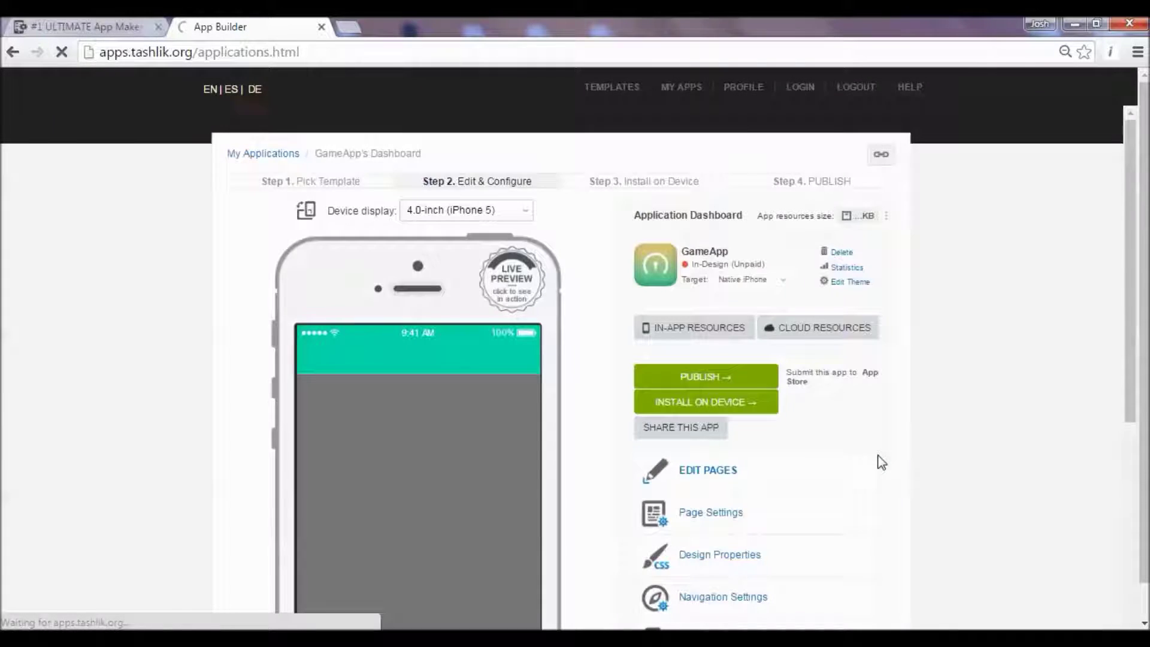
# Step: Open GameApp's pages for editing and preview tab2.html, tab3.html and tab4.html
pyautogui.moveTo(1139, 235); pyautogui.dragTo(1136, 311)
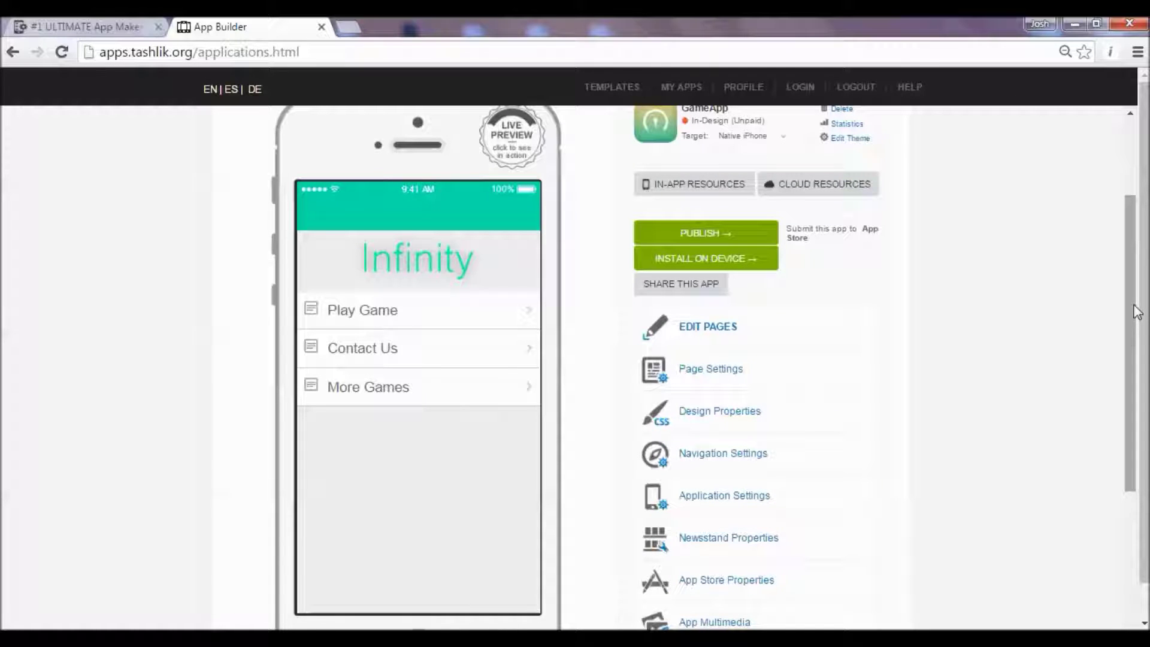
pyautogui.moveTo(1137, 312); pyautogui.dragTo(1139, 331)
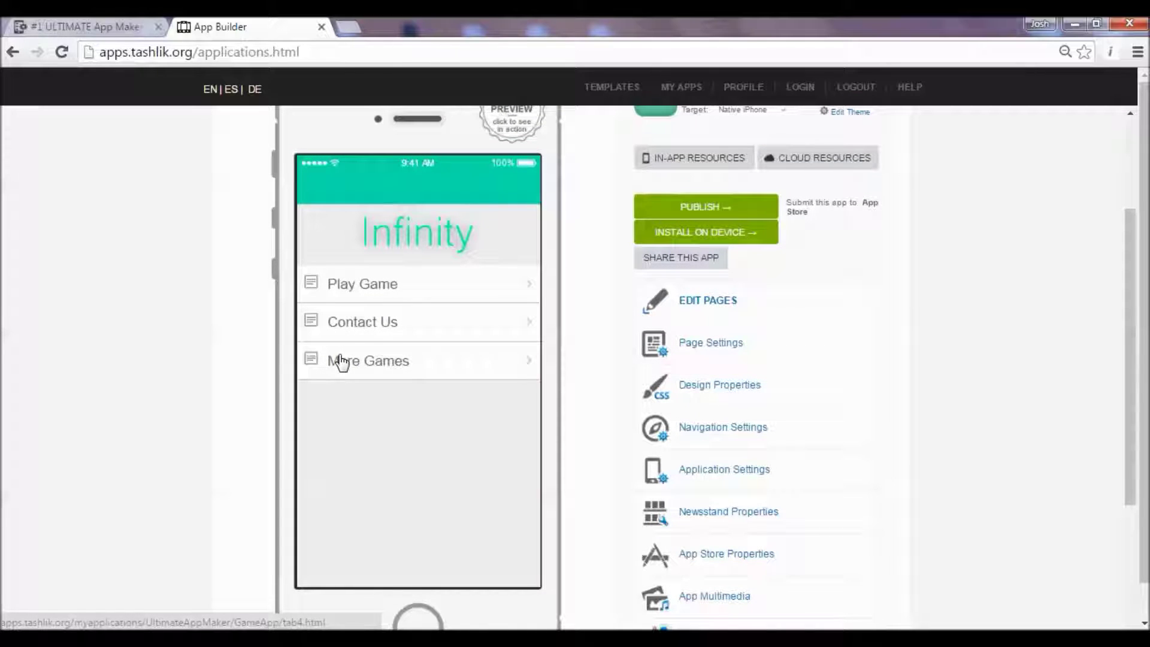
pyautogui.click(723, 304)
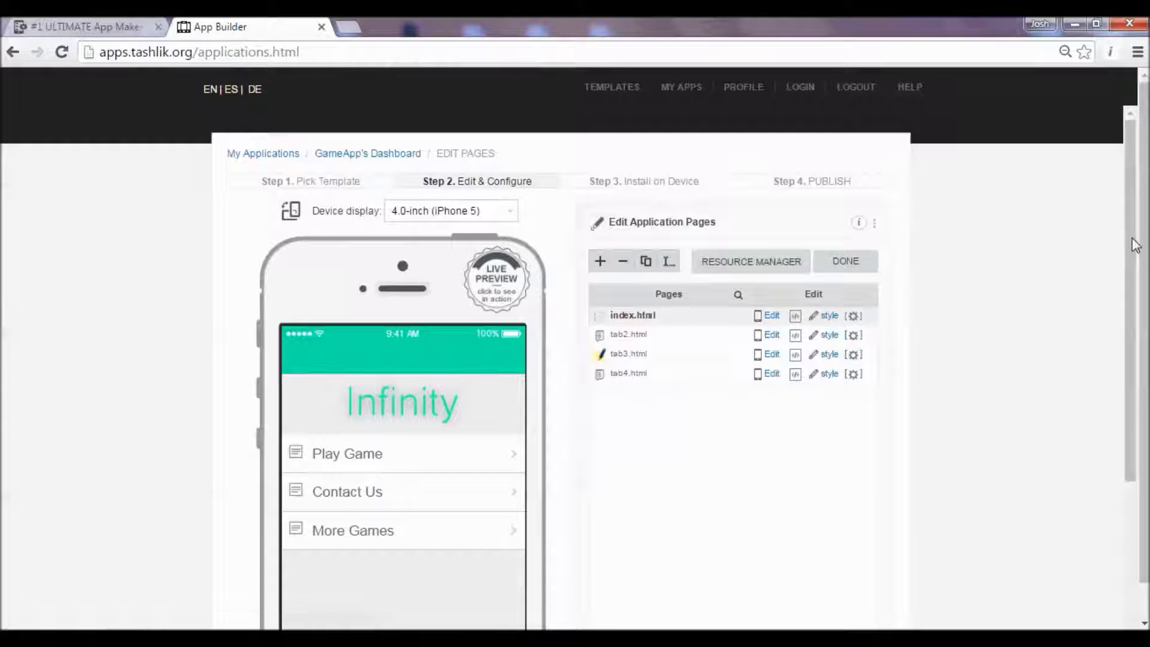
pyautogui.scroll(-3, 1136, 285)
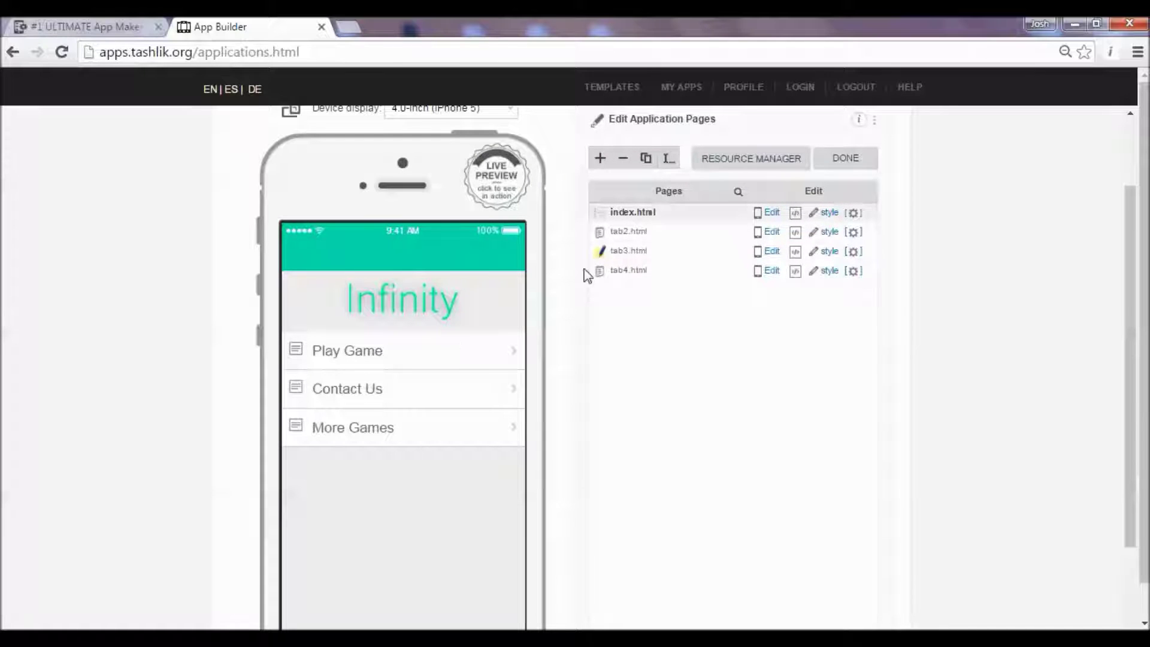
pyautogui.click(636, 231)
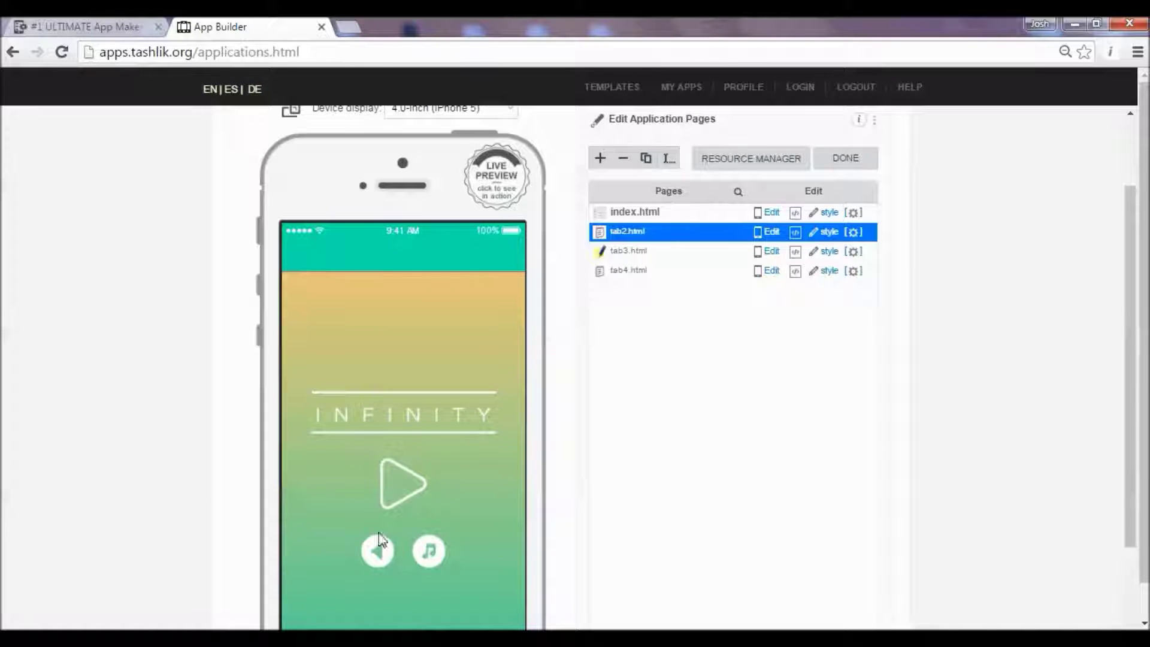
pyautogui.click(647, 251)
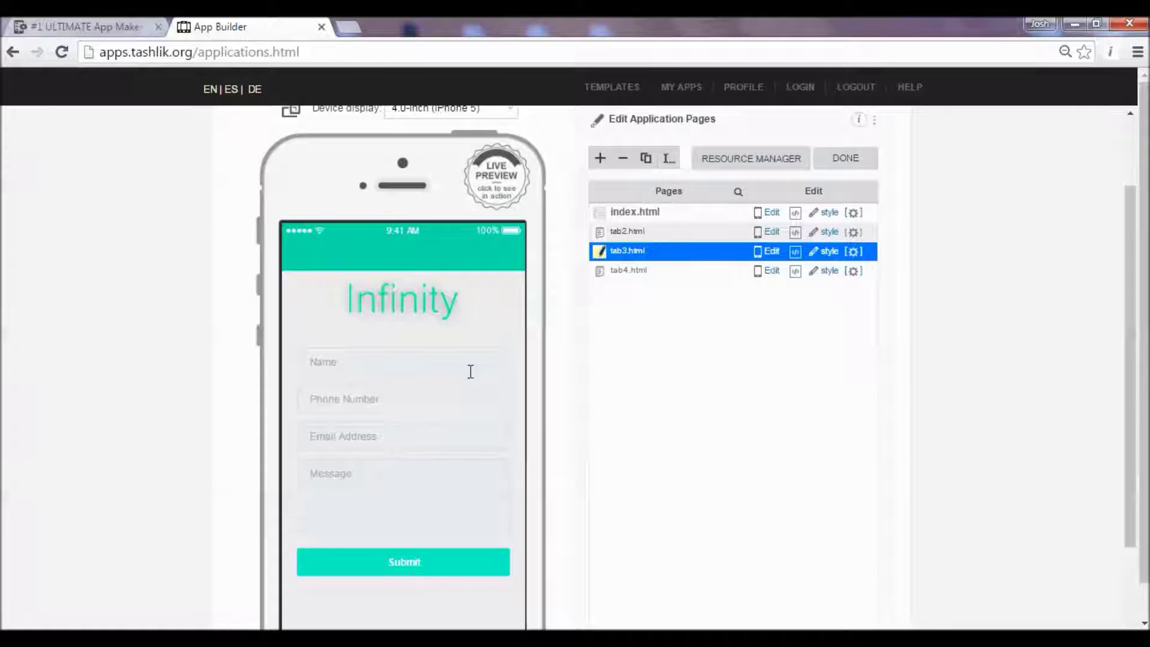
pyautogui.click(634, 273)
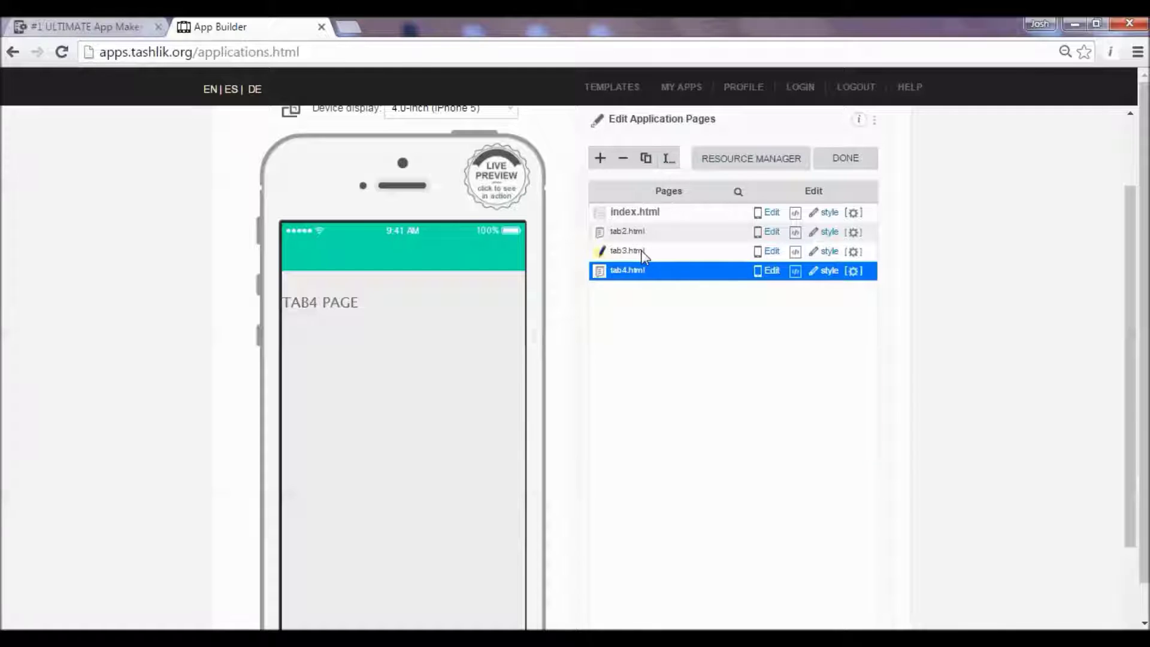
pyautogui.click(644, 256)
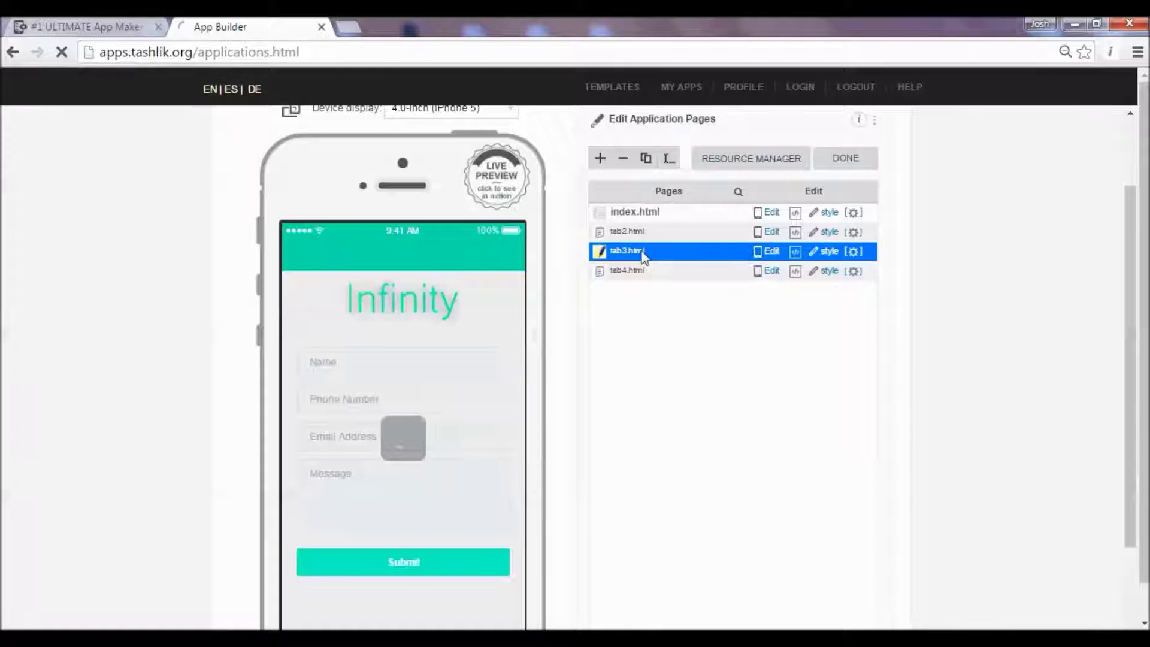
pyautogui.click(771, 251)
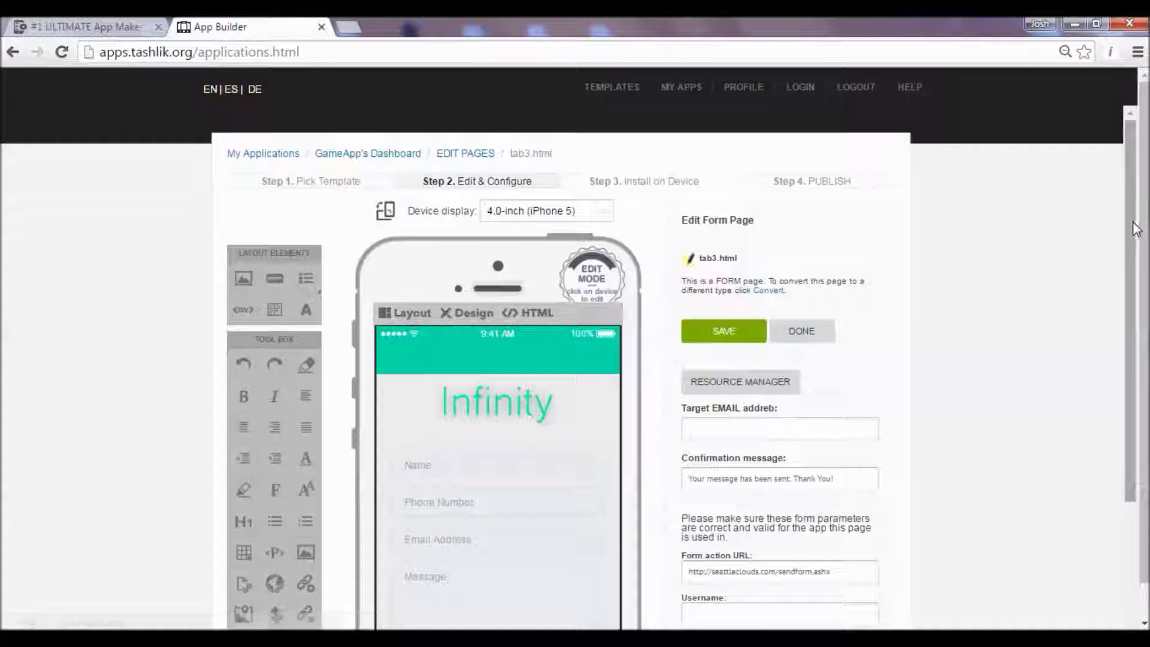
pyautogui.moveTo(1136, 227); pyautogui.dragTo(1131, 295)
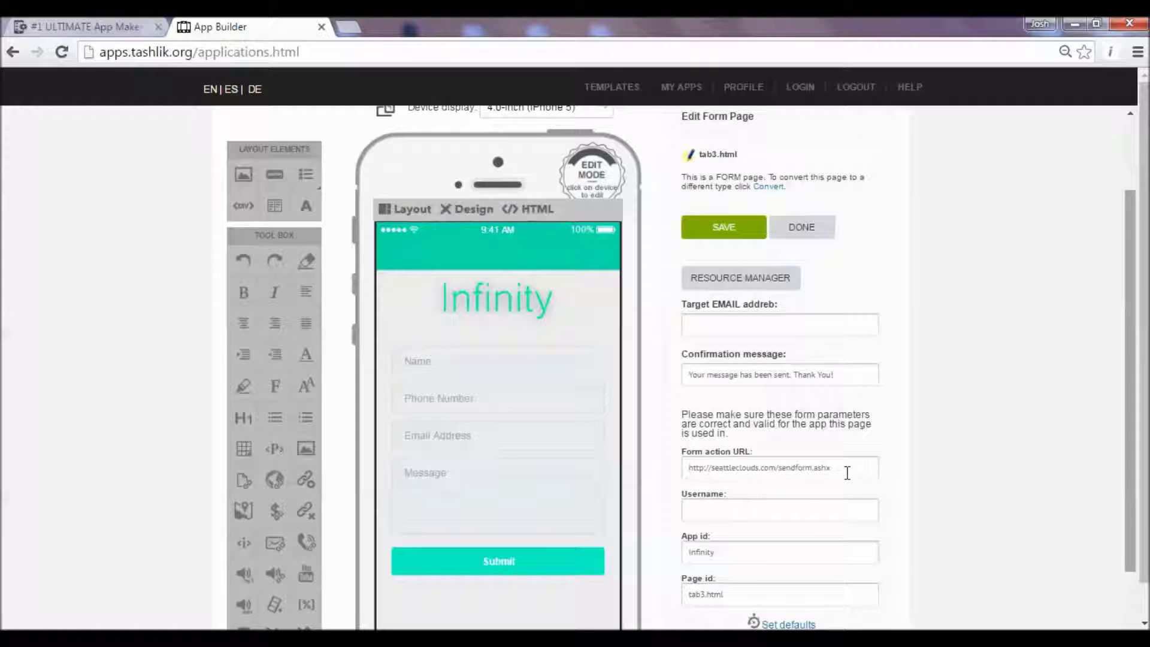
pyautogui.moveTo(847, 473); pyautogui.dragTo(563, 481)
pyautogui.press('BackSpace')
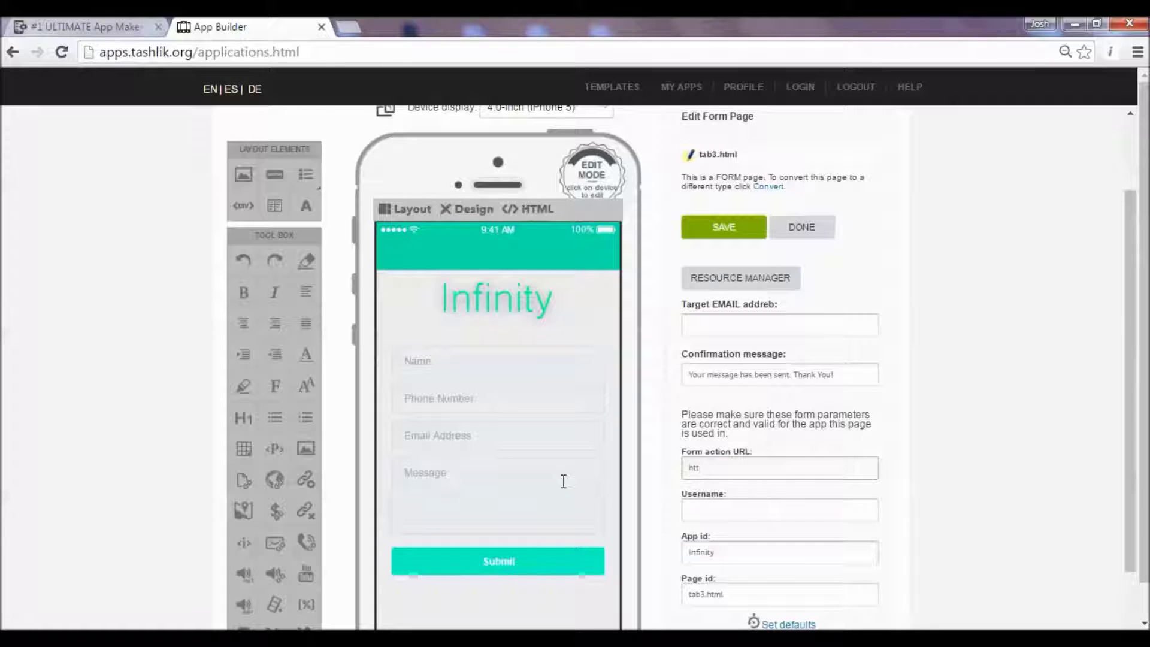
pyautogui.click(802, 227)
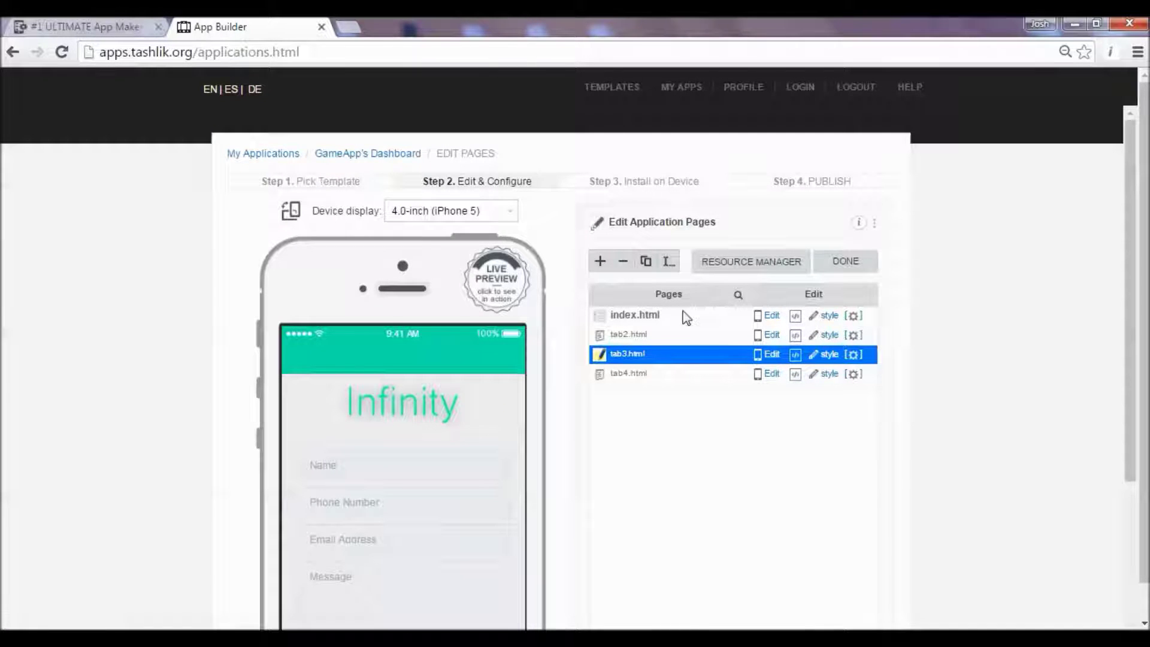
# Step: Open the tab3.html form page for editing and enter the target email address that receives its messages
pyautogui.click(776, 354)
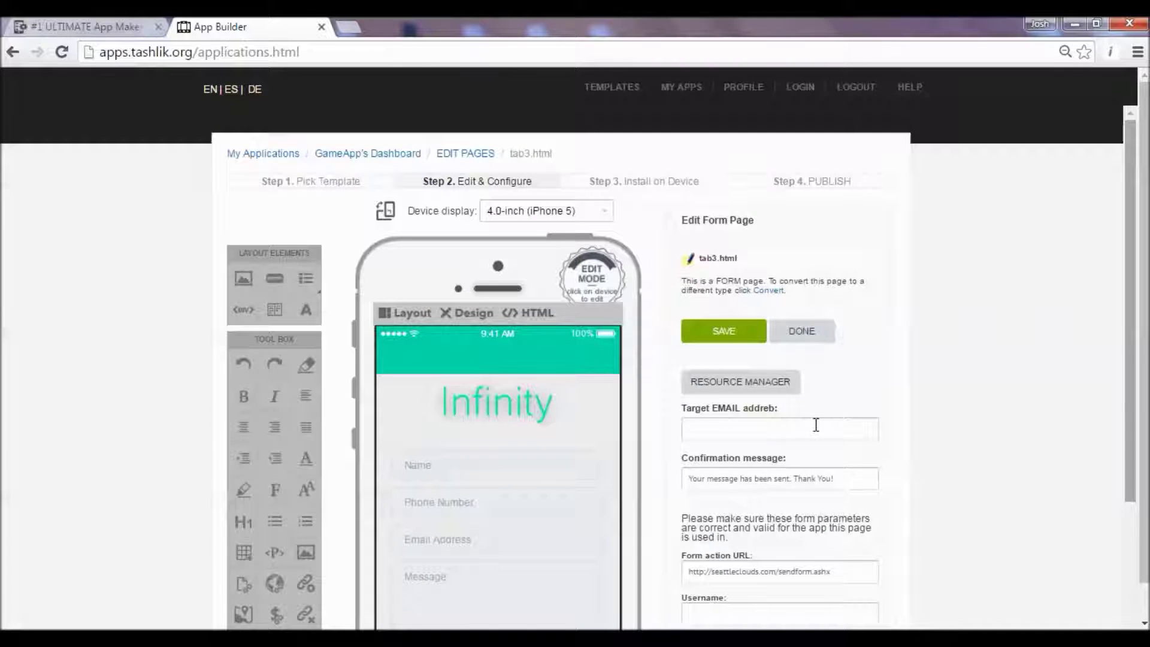
pyautogui.click(816, 426)
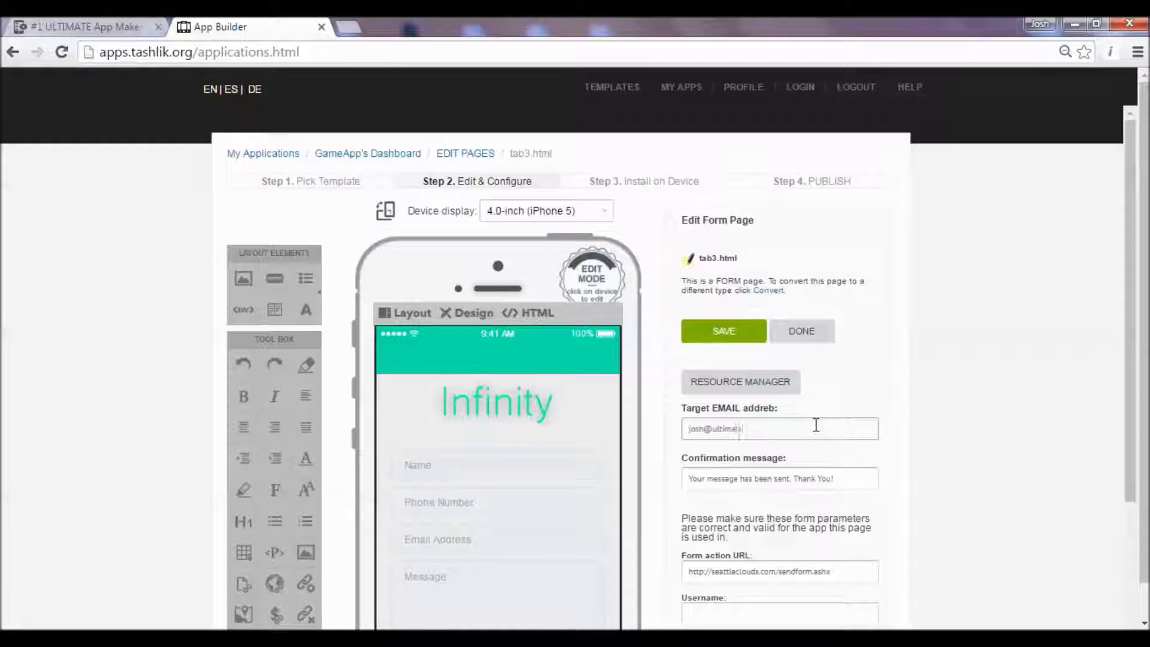
pyautogui.write('rr.com')
pyautogui.click(885, 427)
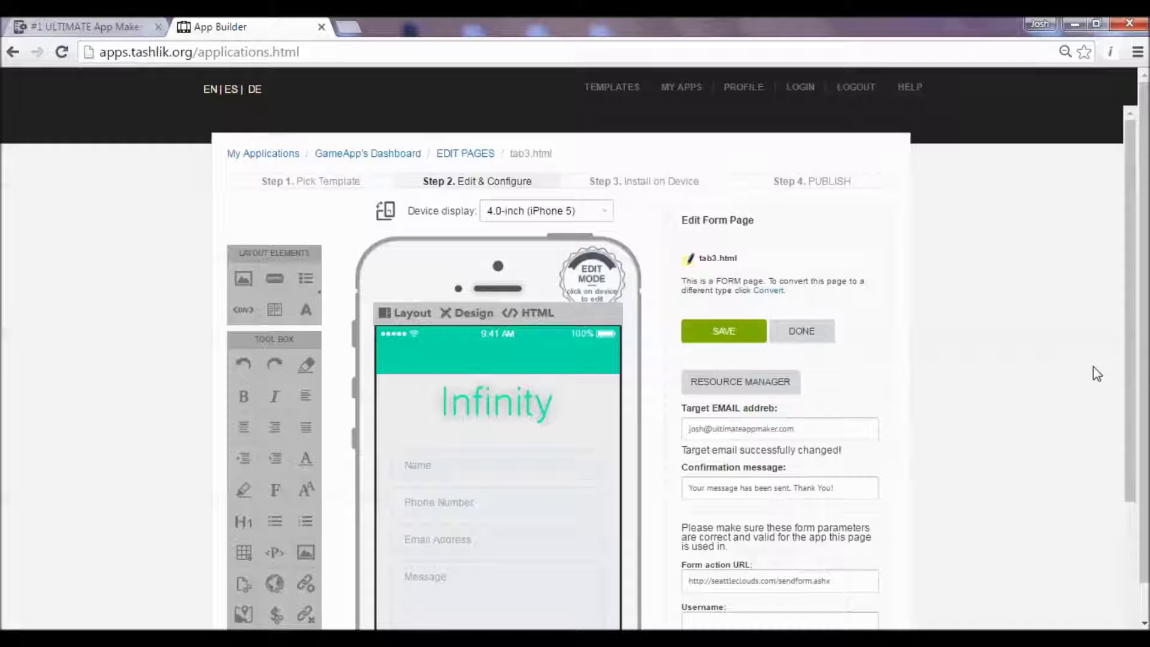
# Step: Save the tab3.html form page and finish page editing to return to the application dashboard
pyautogui.scroll(-2, 1138, 369)
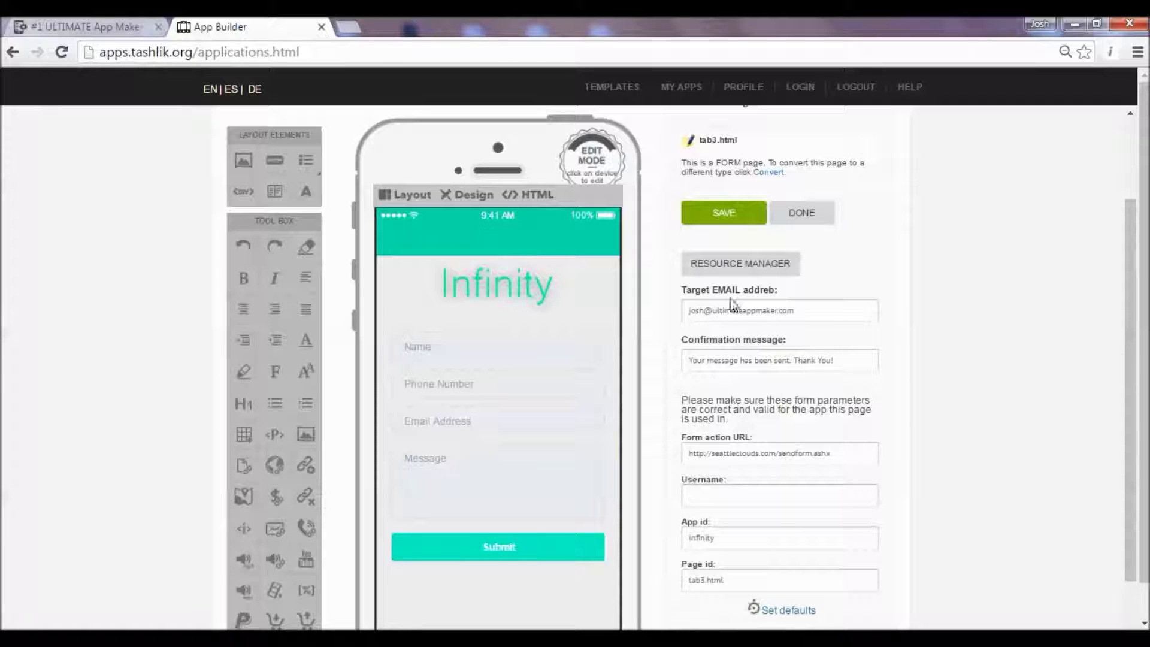
pyautogui.click(724, 221)
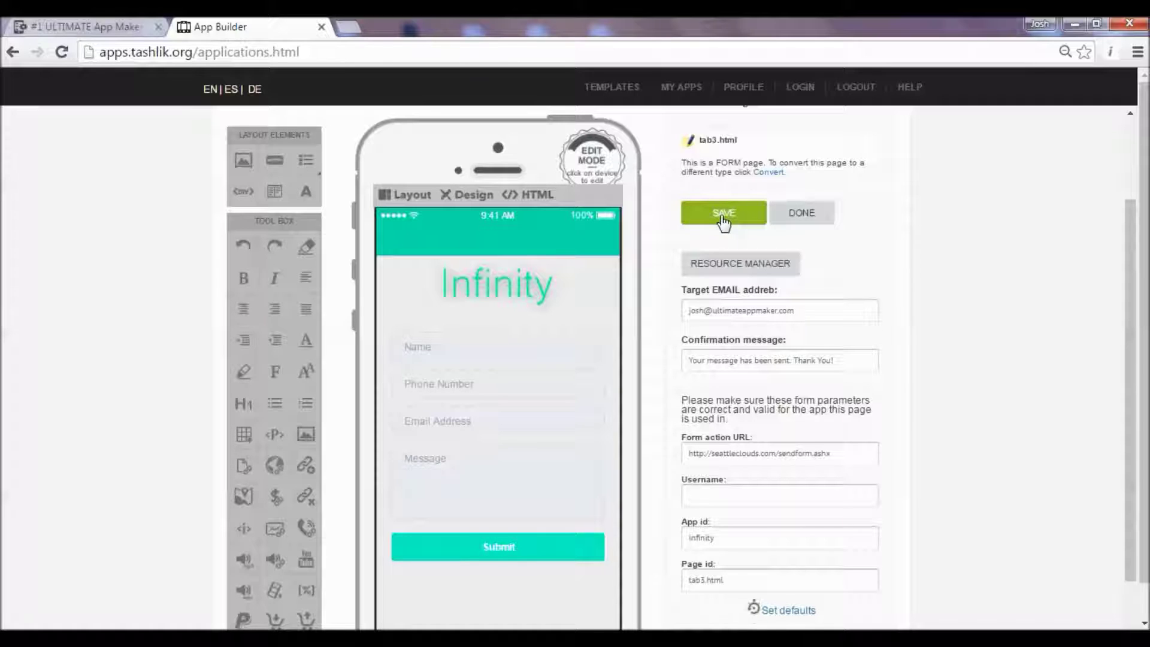
pyautogui.click(793, 219)
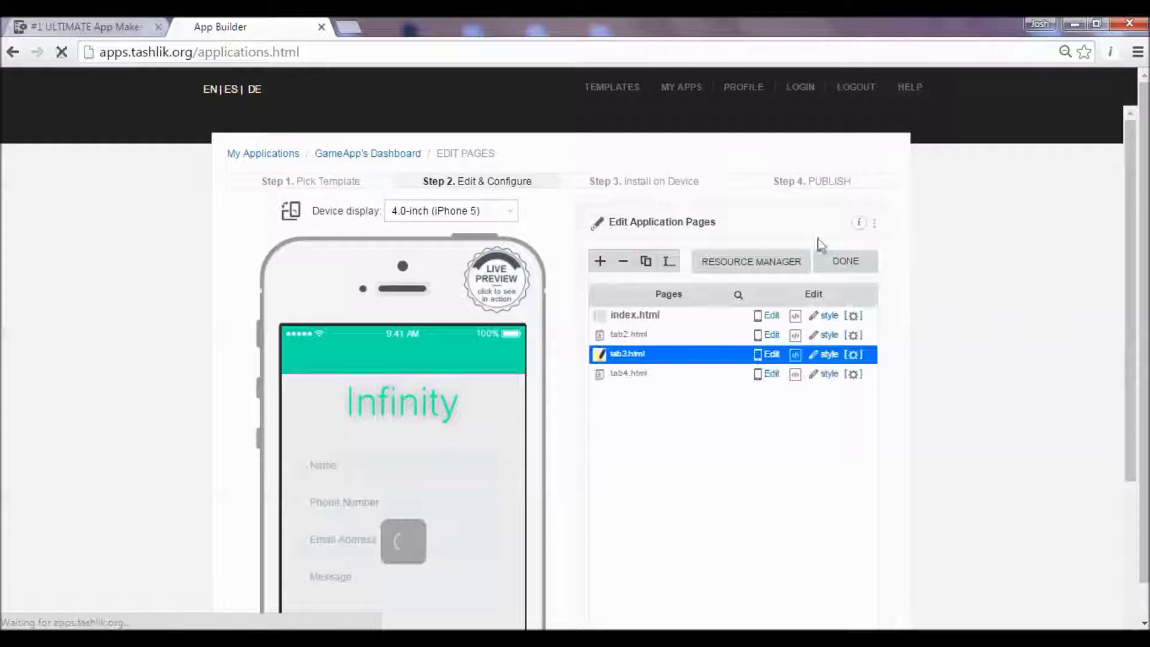
pyautogui.click(842, 262)
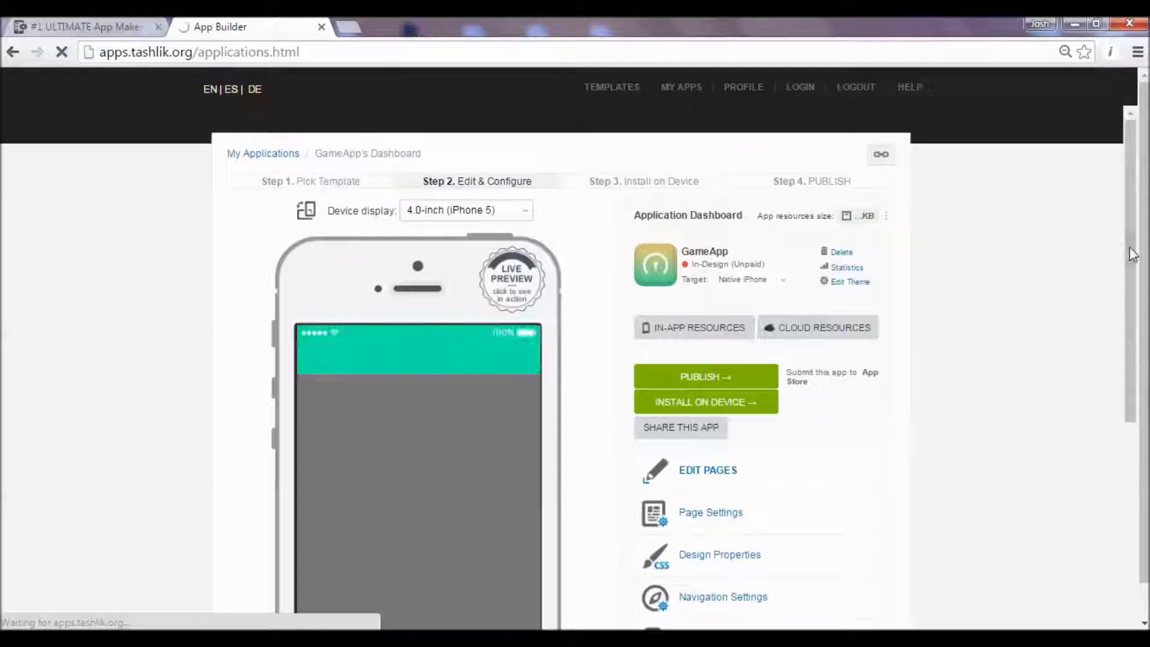
# Step: In the mobile ads section of the application settings, allow the app to use the Advertising Identifier
pyautogui.moveTo(1125, 248); pyautogui.dragTo(1130, 360)
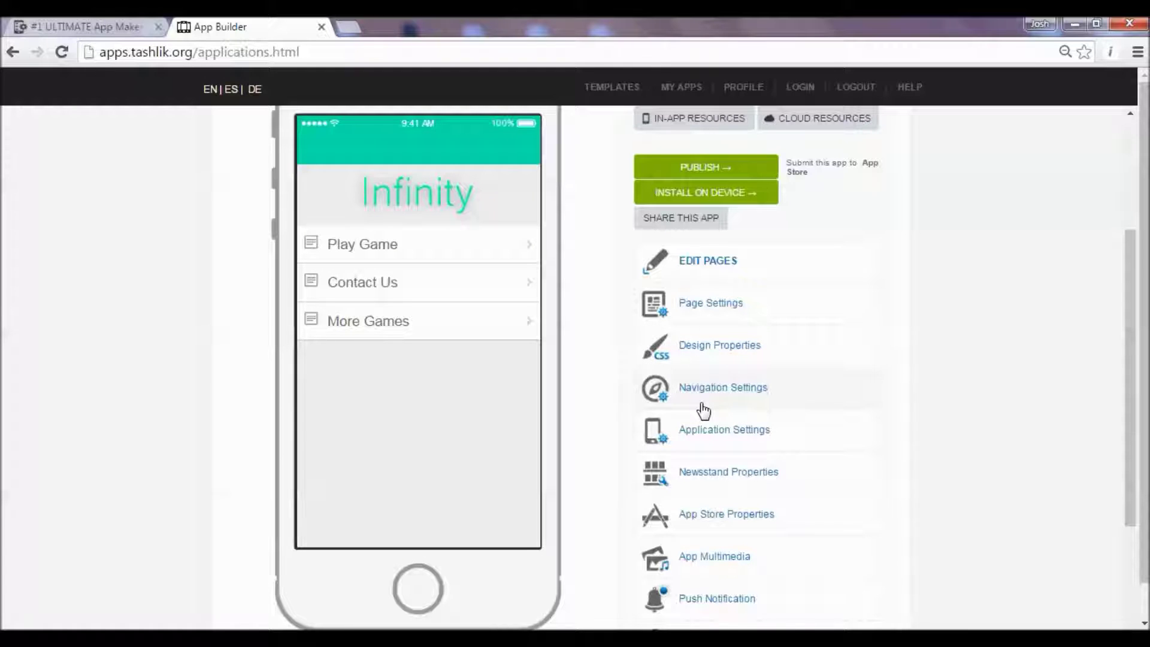
pyautogui.click(705, 434)
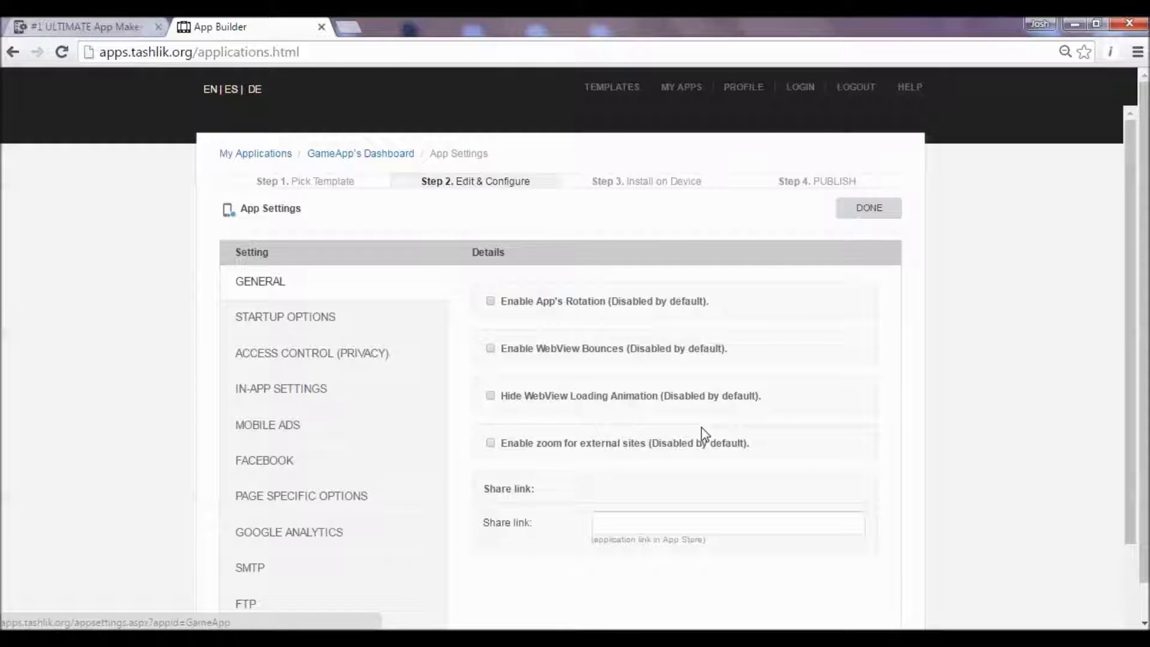
pyautogui.moveTo(1132, 346); pyautogui.dragTo(1132, 364)
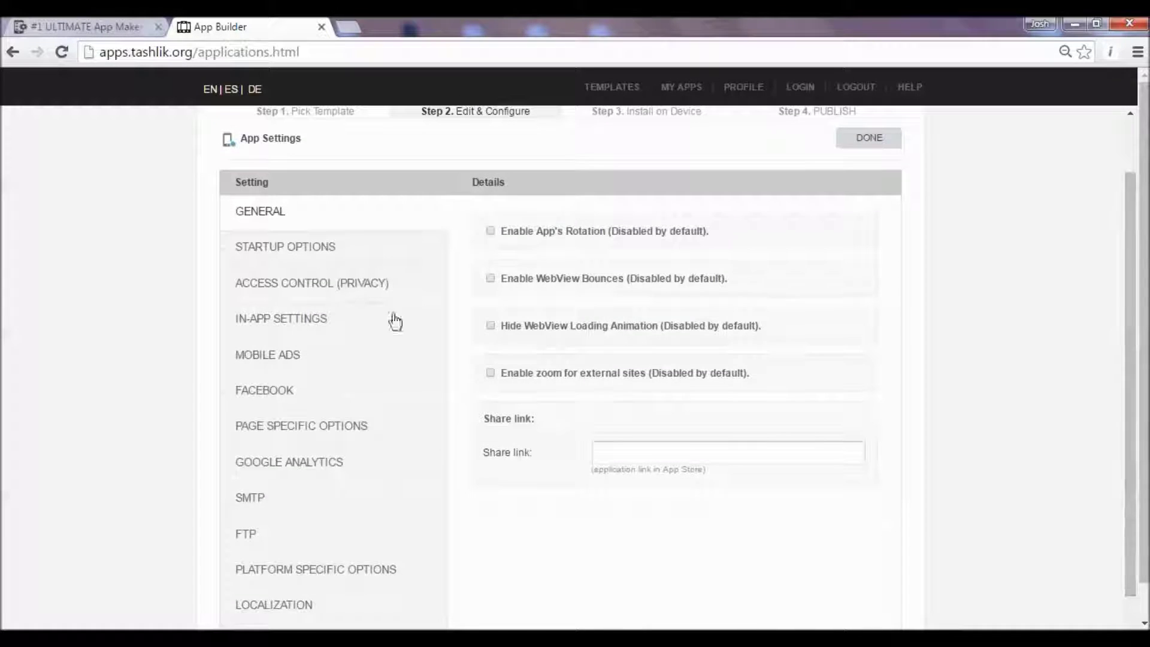
pyautogui.click(261, 362)
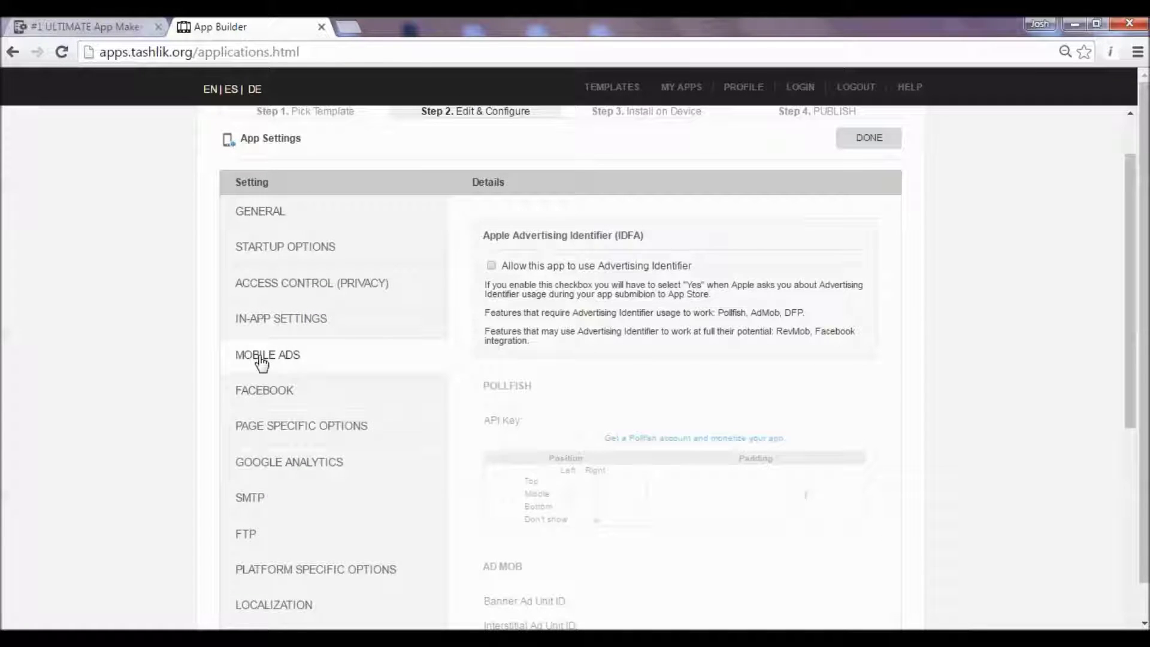
pyautogui.click(491, 266)
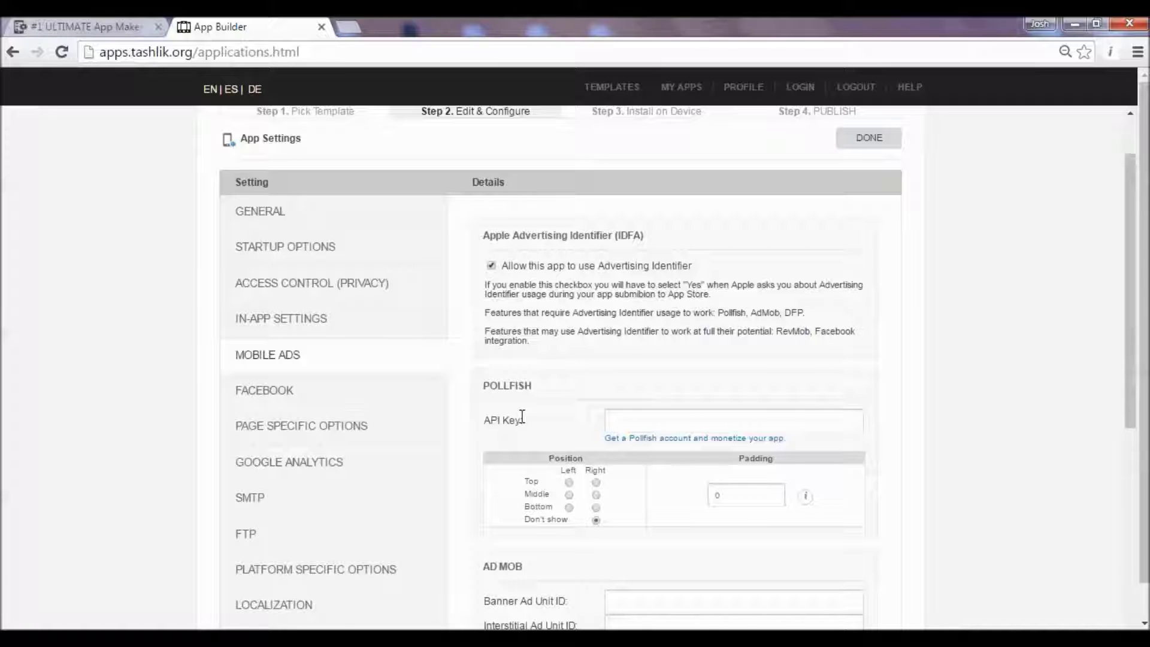
# Step: Examine the Pollfish, AdMob, DFP, RevMob and SC Ads options, and return to GameApp's dashboard
pyautogui.moveTo(1130, 363); pyautogui.dragTo(1134, 515)
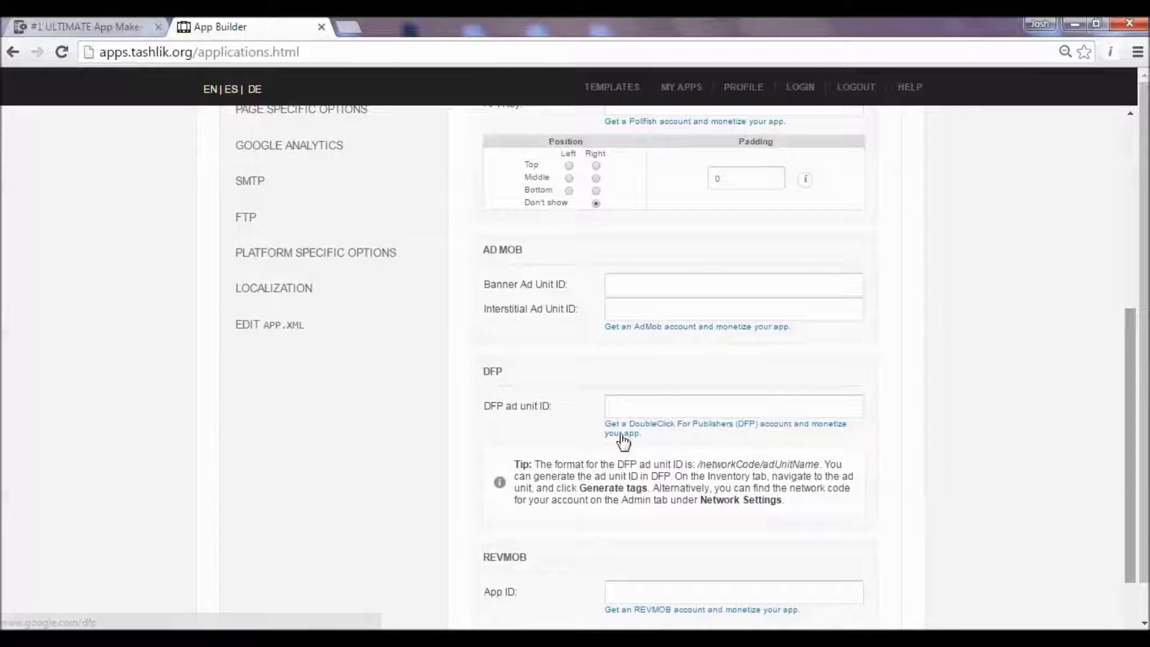
pyautogui.moveTo(1133, 432); pyautogui.dragTo(1133, 504)
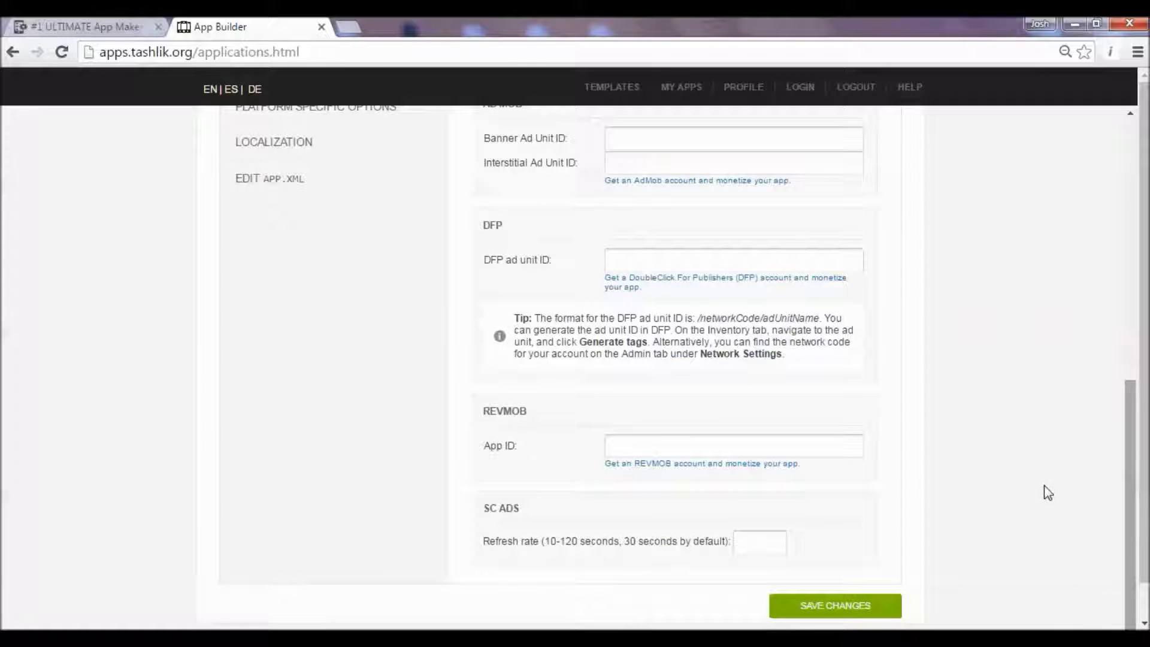
pyautogui.moveTo(1129, 457); pyautogui.dragTo(1124, 300)
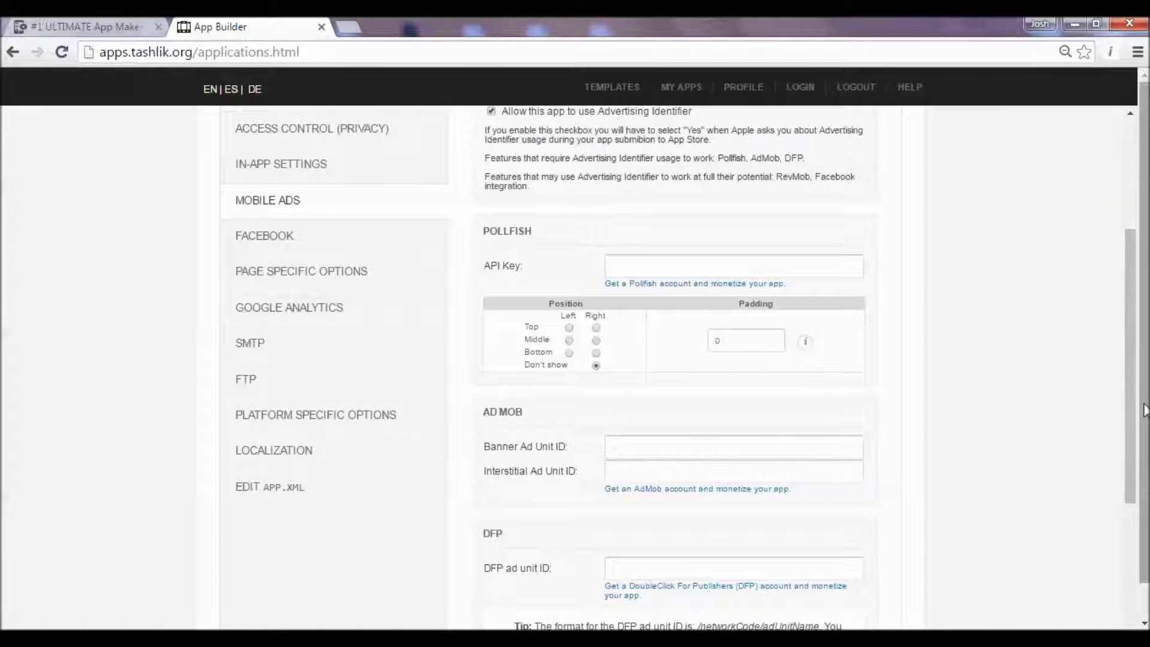
pyautogui.moveTo(1134, 328); pyautogui.dragTo(1133, 183)
pyautogui.click(895, 213)
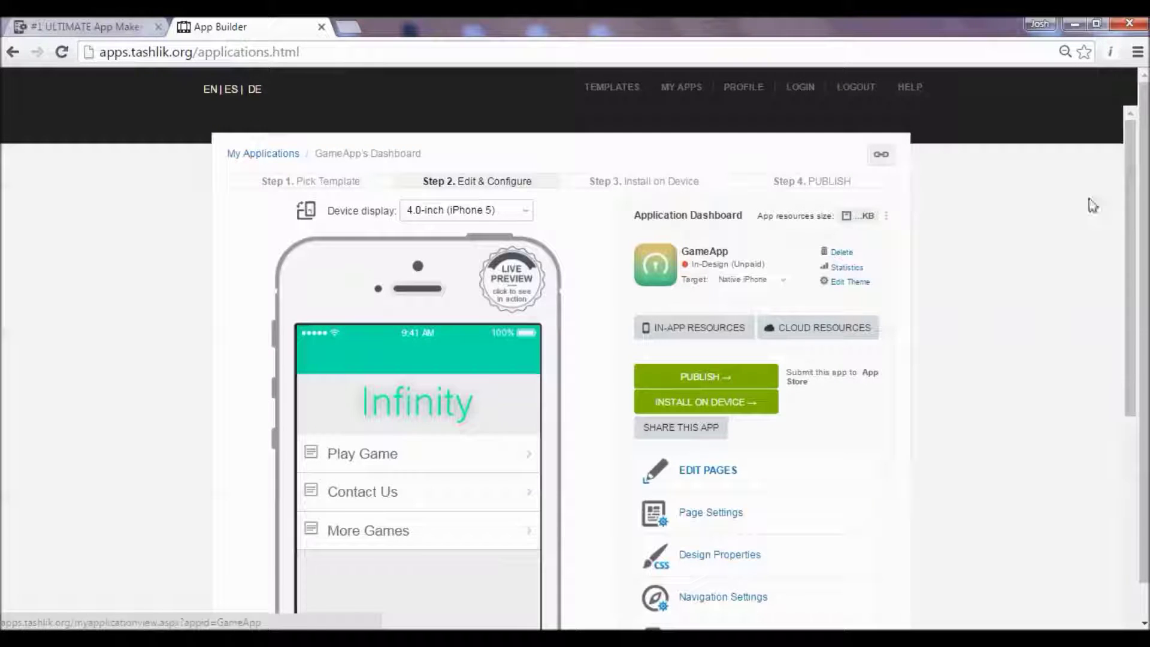
pyautogui.scroll(-1, 1132, 214)
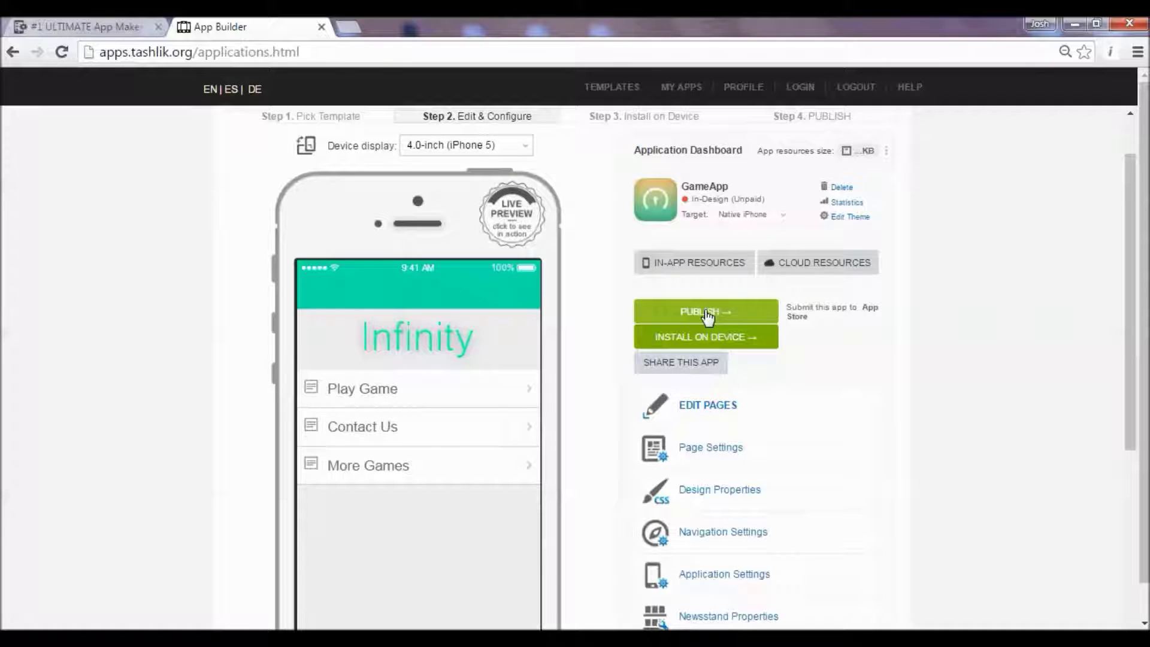
# Step: Open GameApp's push notification page and write the message "Hey! check out our App, we've made some changes!"
pyautogui.scroll(-1, 1138, 350)
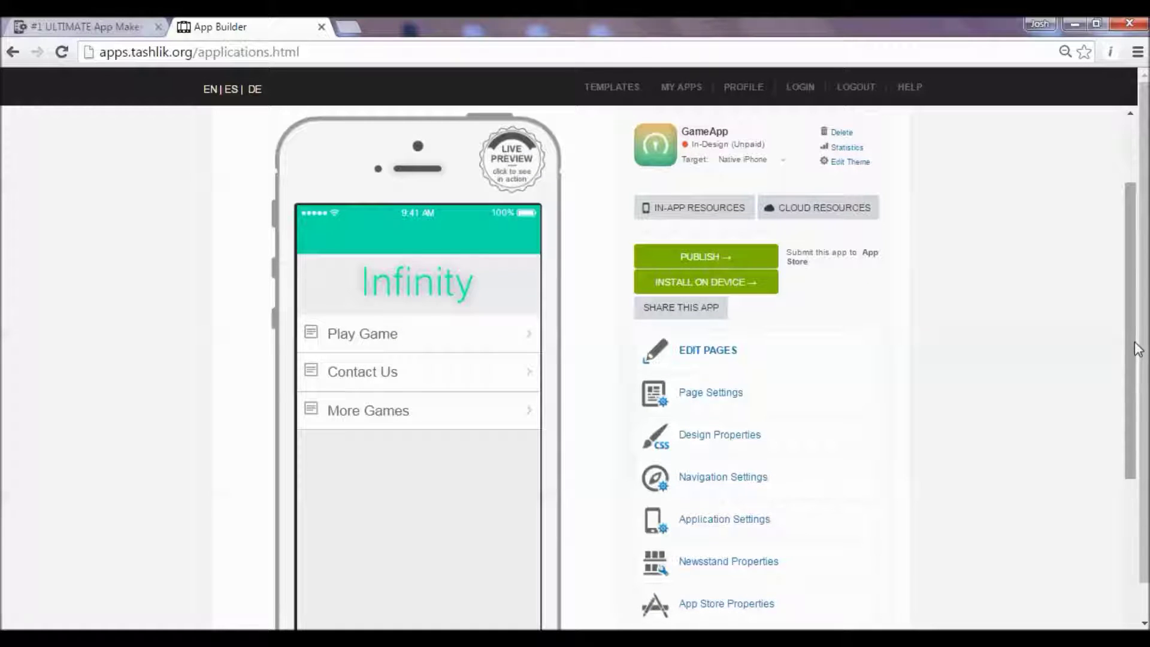
pyautogui.moveTo(1137, 327); pyautogui.dragTo(1132, 414)
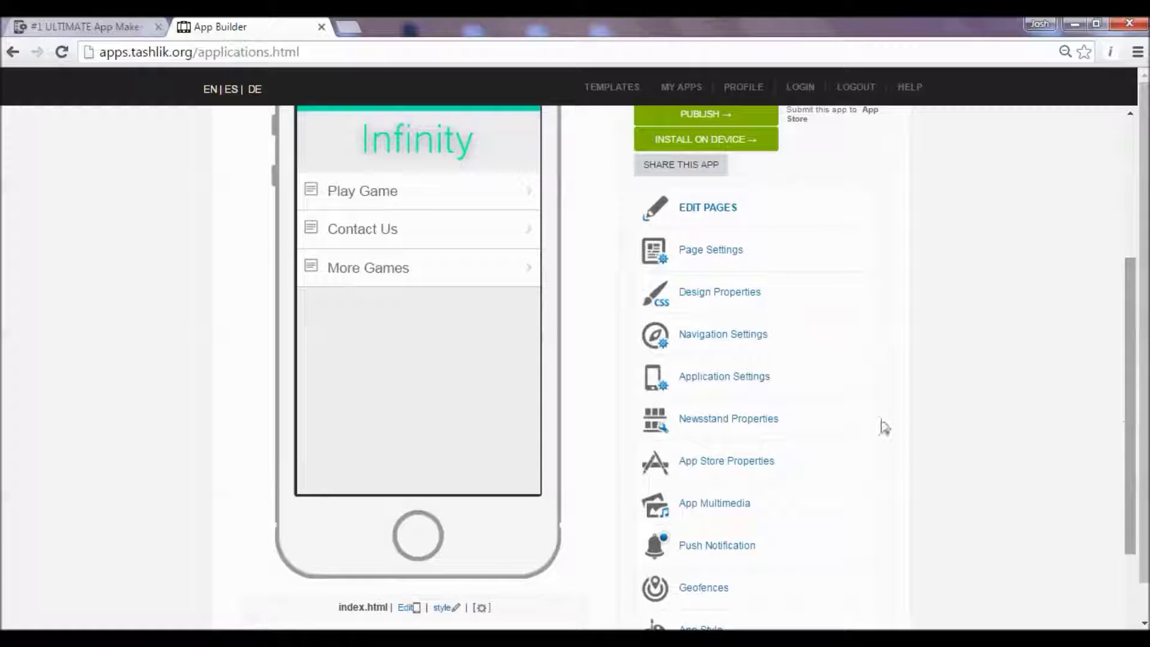
pyautogui.click(715, 546)
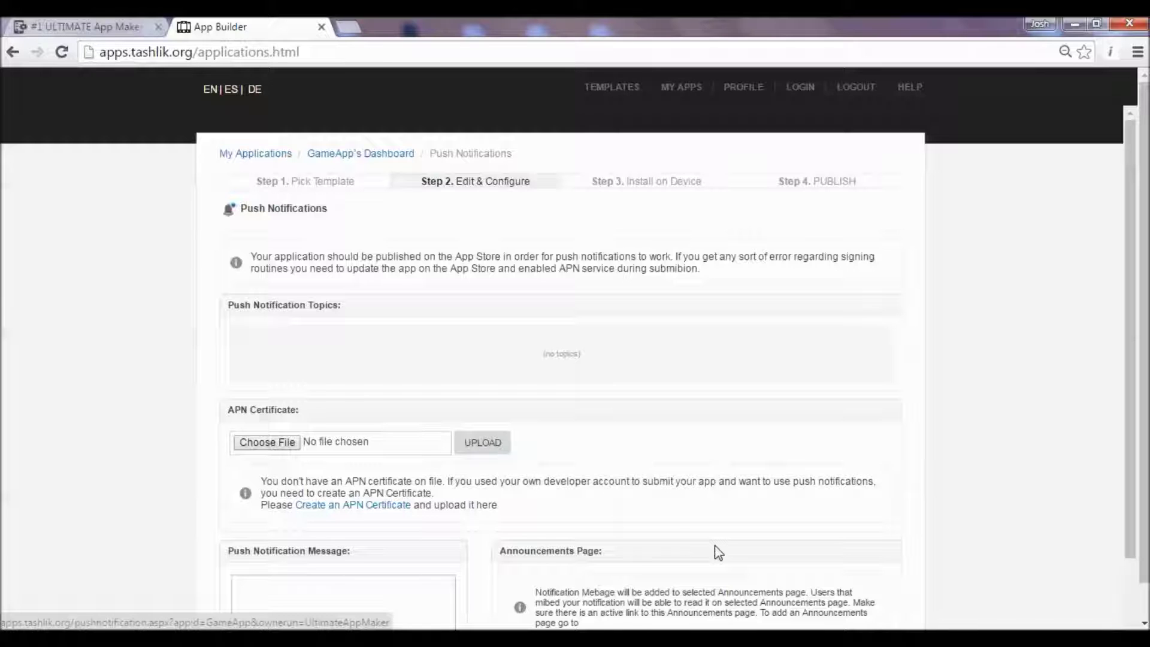
pyautogui.moveTo(1128, 395); pyautogui.dragTo(1139, 535)
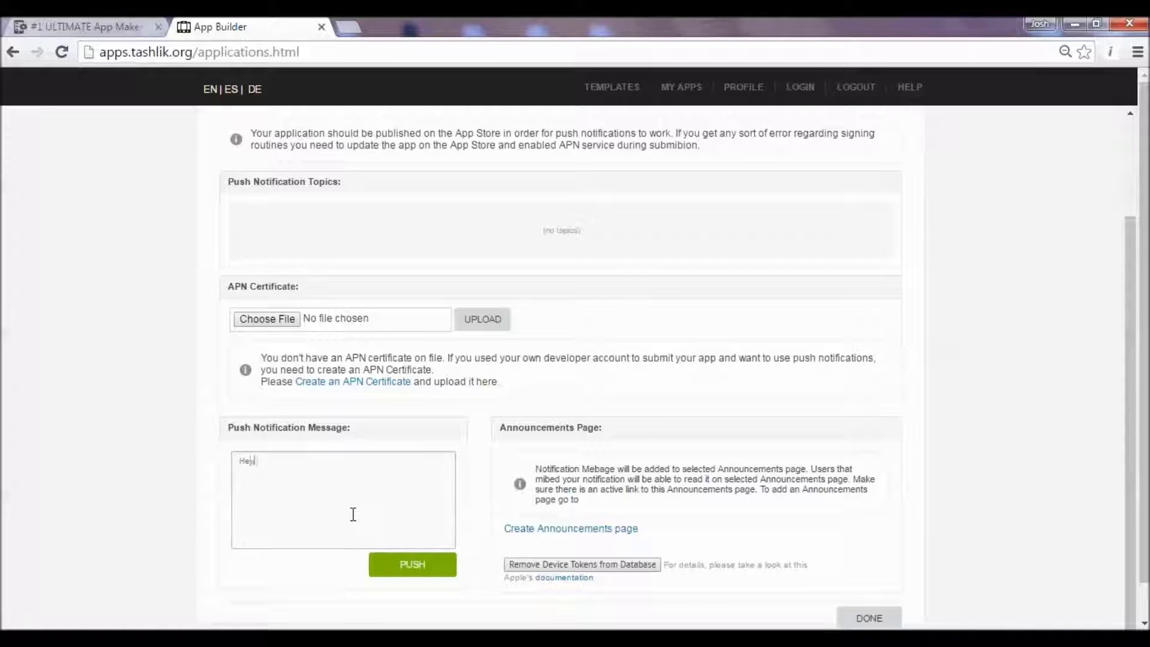
pyautogui.write(', check out')
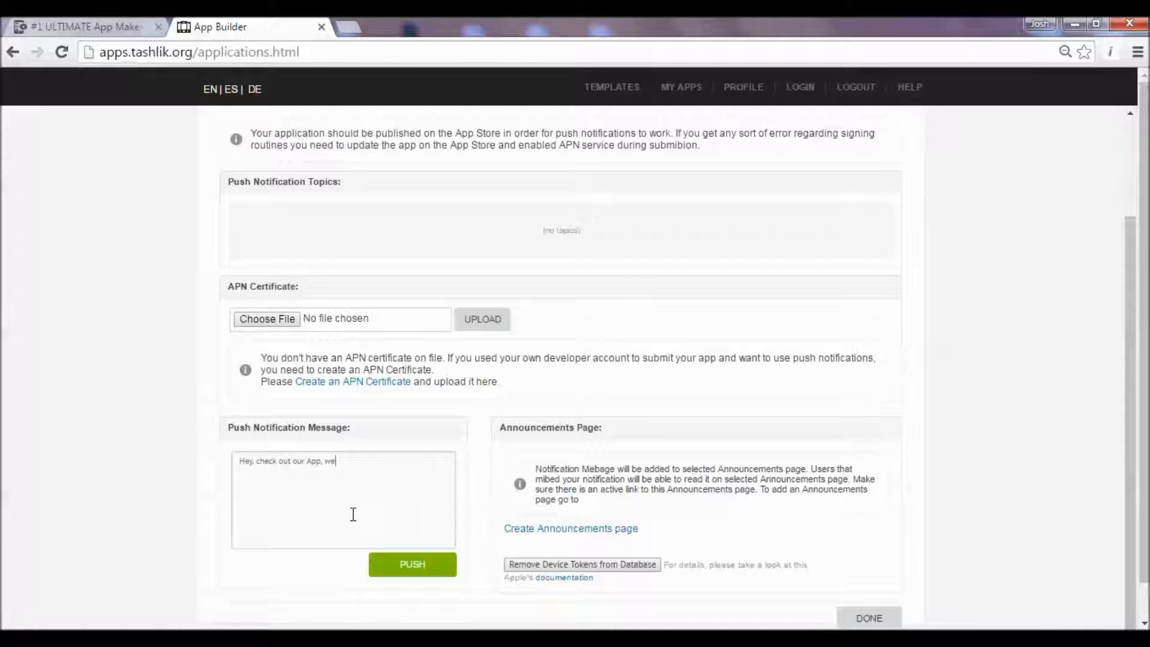
pyautogui.write("our App, we've")
pyautogui.press('BackSpace')
pyautogui.write('e made some changes!')
pyautogui.click(256, 463)
pyautogui.press('BackSpace')
pyautogui.write('!')
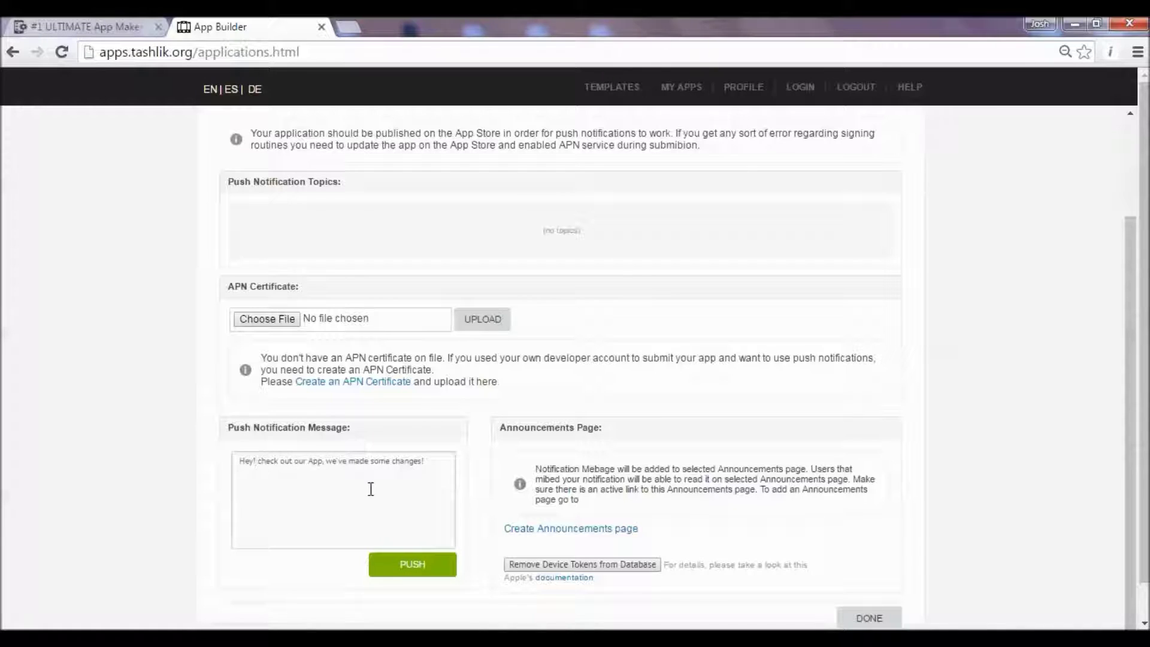
# Step: Try to send the push notification message and return to GameApp's dashboard
pyautogui.click(406, 564)
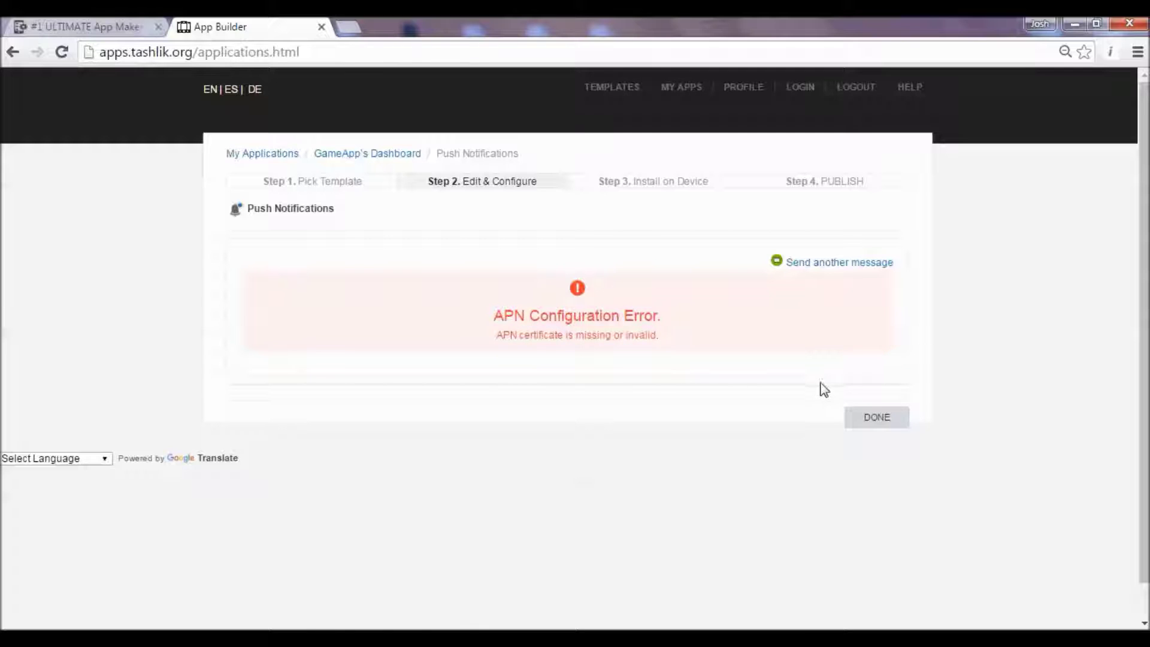
pyautogui.click(870, 418)
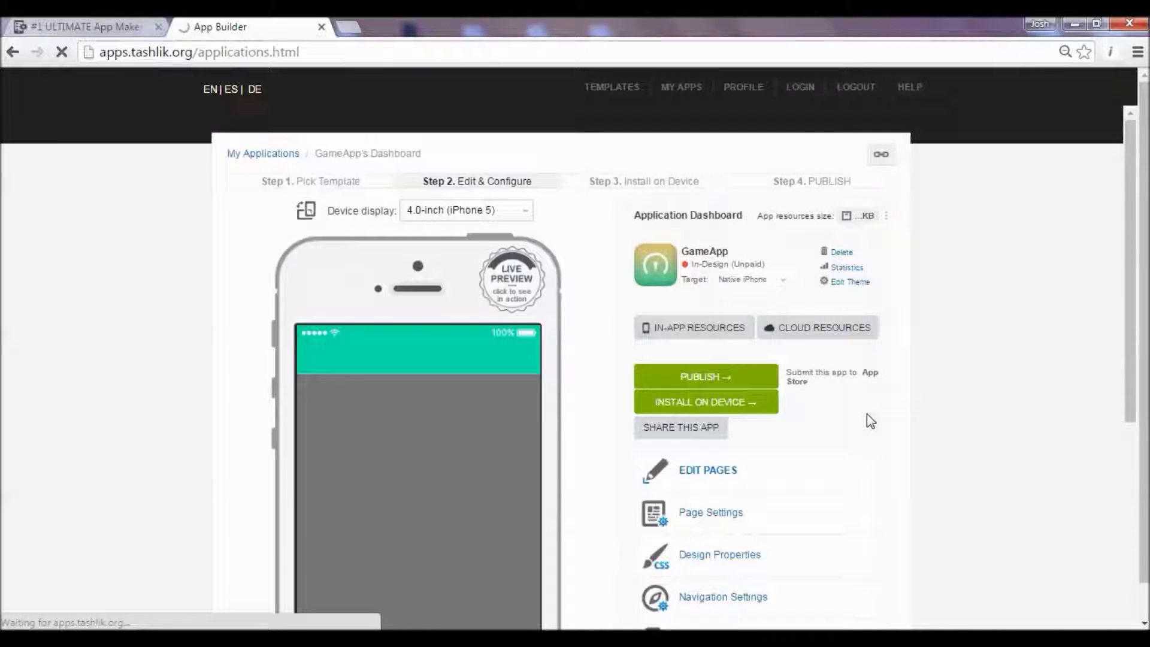
pyautogui.scroll(-4, 1131, 288)
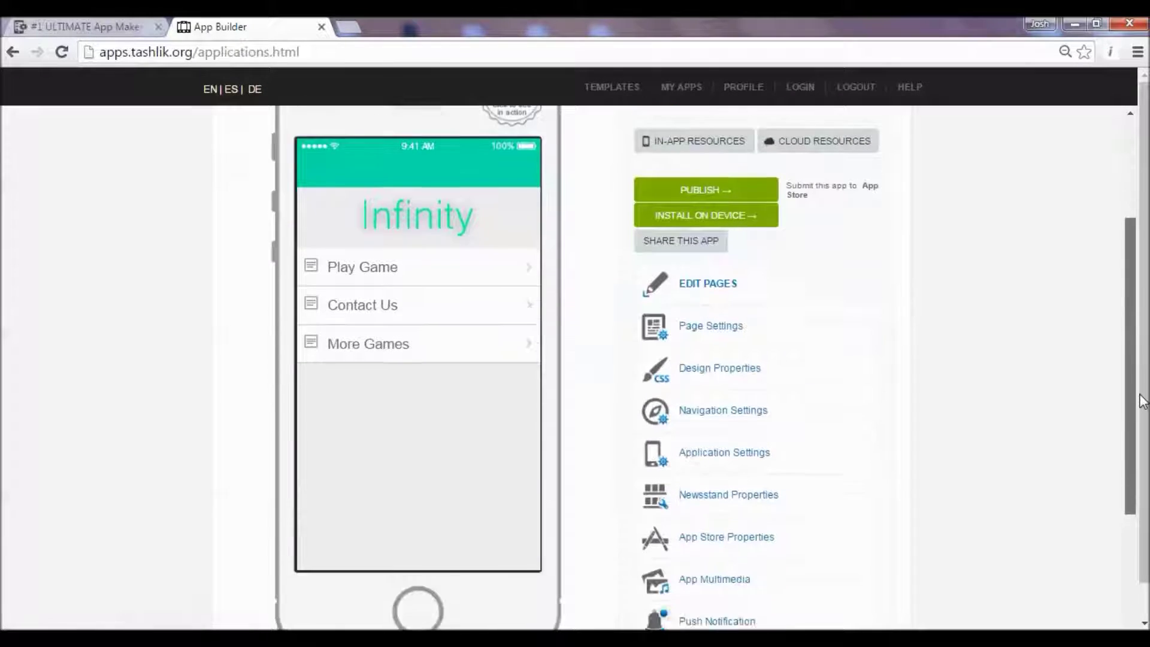
pyautogui.scroll(1, 1136, 306)
pyautogui.scroll(3, 1136, 305)
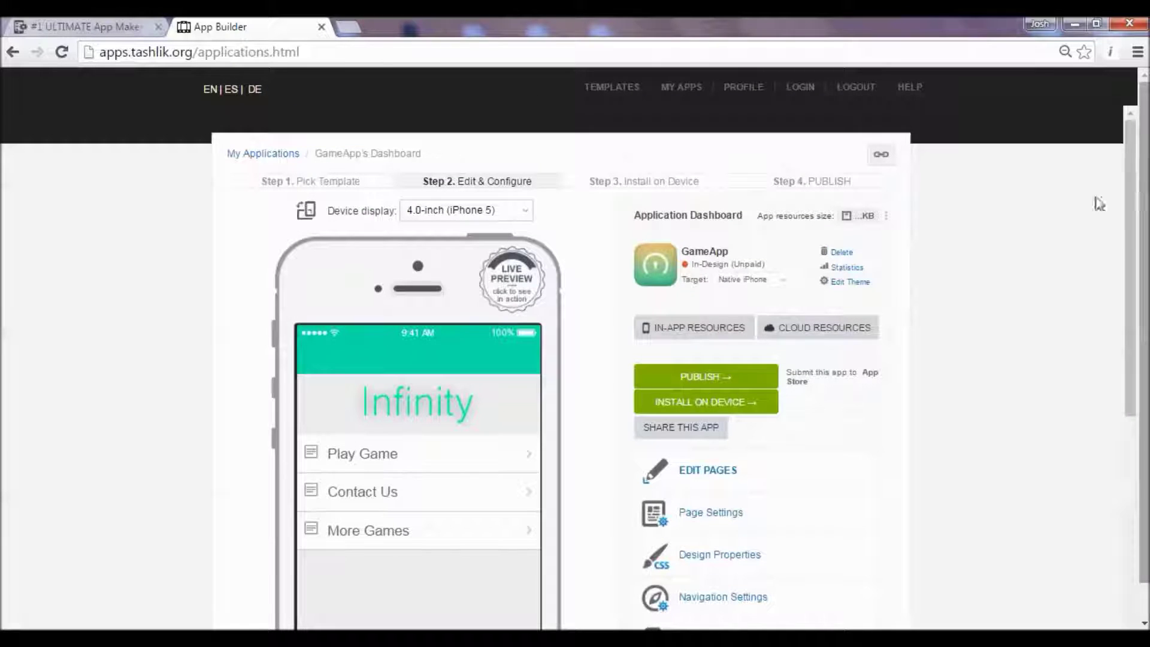
# Step: Open the list of all applications and reopen GameApp's dashboard from it
pyautogui.click(680, 85)
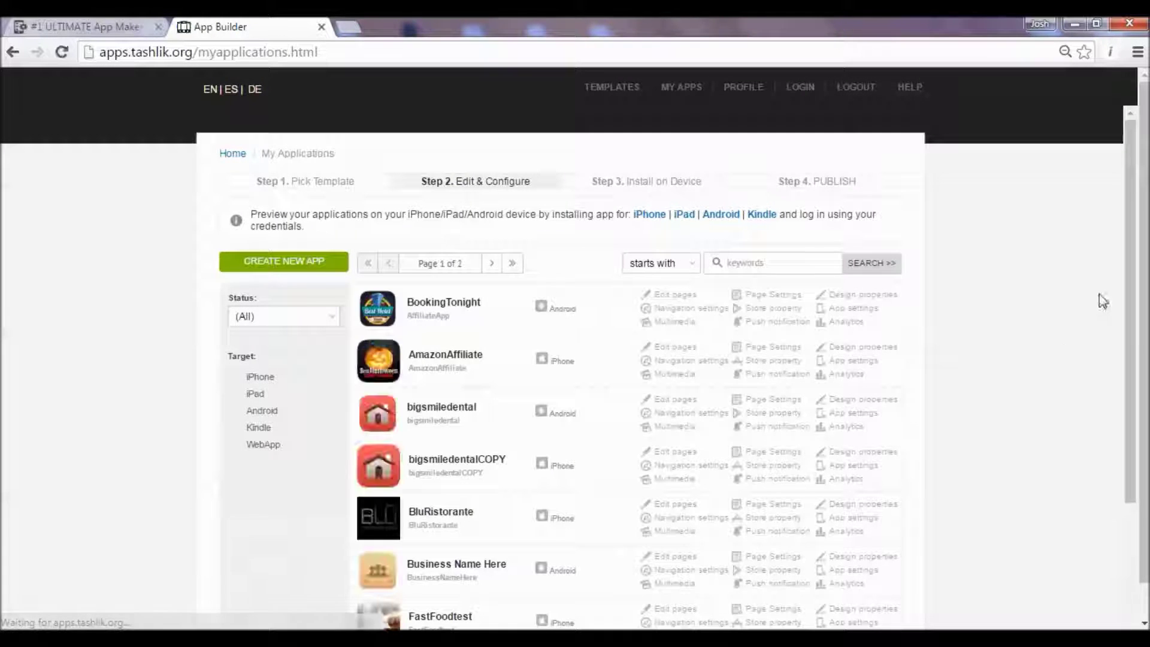
pyautogui.moveTo(1132, 288); pyautogui.dragTo(1138, 431)
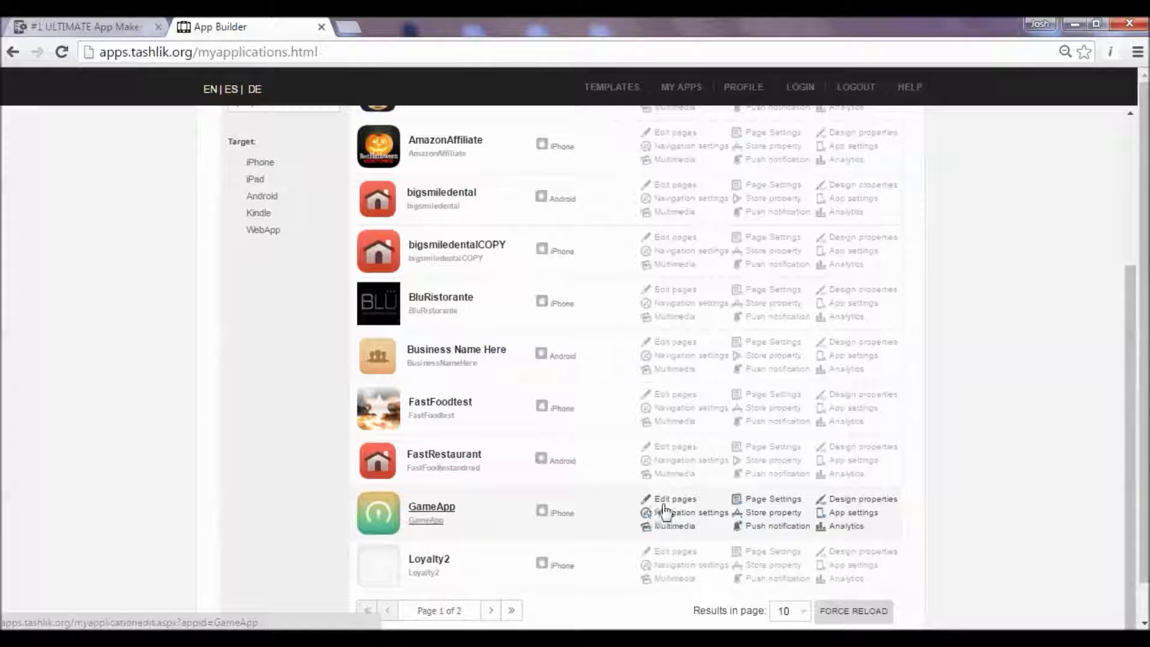
pyautogui.click(430, 507)
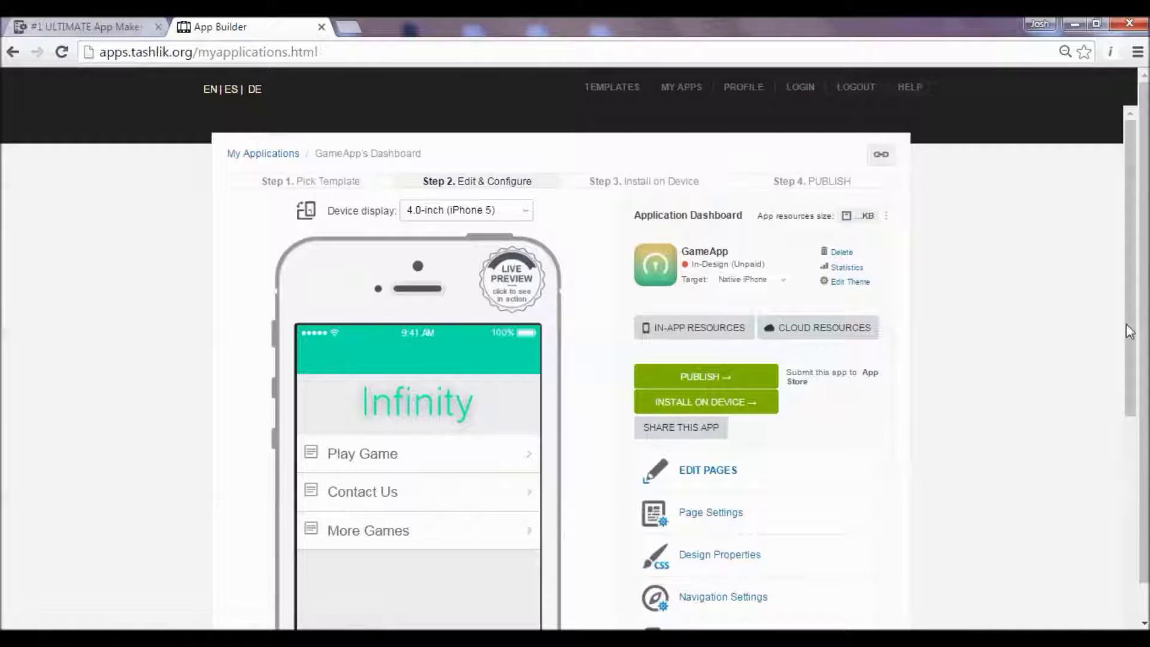
# Step: Duplicate GameApp as GameAppCOPY with Native Android as the target, and close the duplication dialog
pyautogui.moveTo(1125, 332); pyautogui.dragTo(1128, 407)
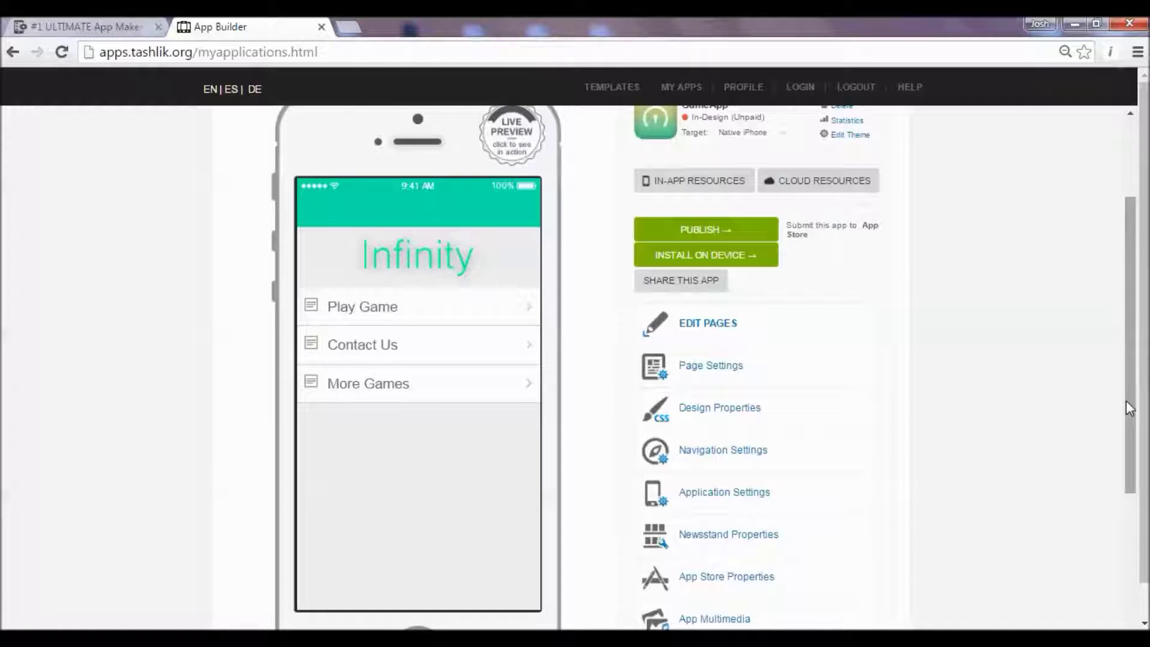
pyautogui.moveTo(1130, 409); pyautogui.dragTo(1126, 564)
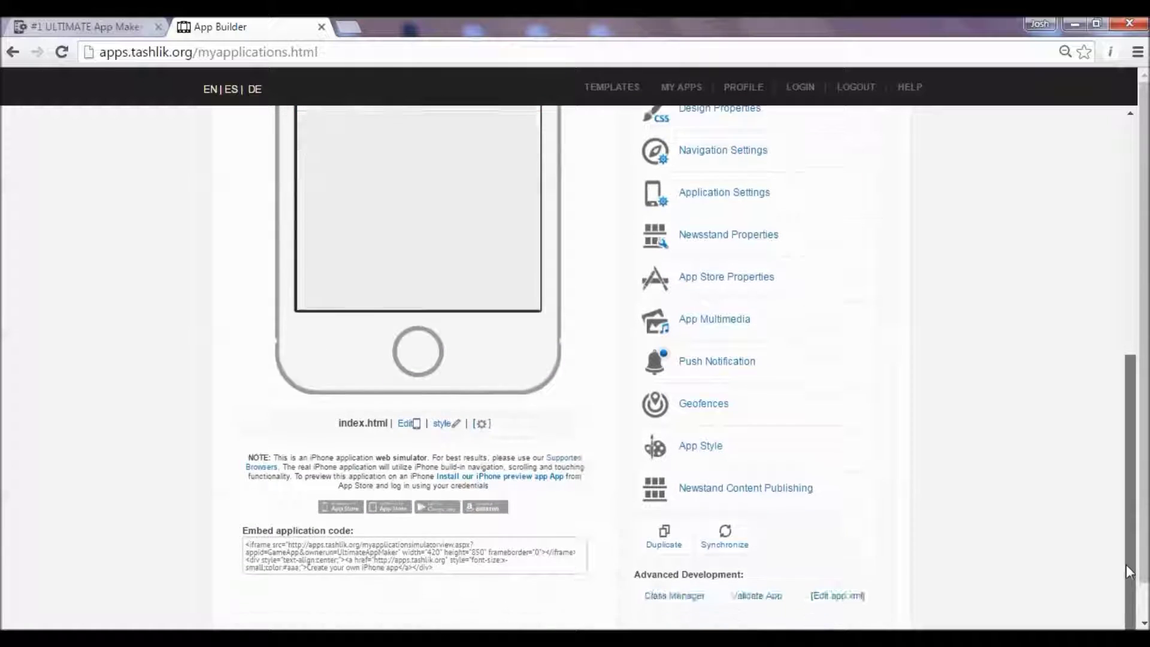
pyautogui.click(666, 535)
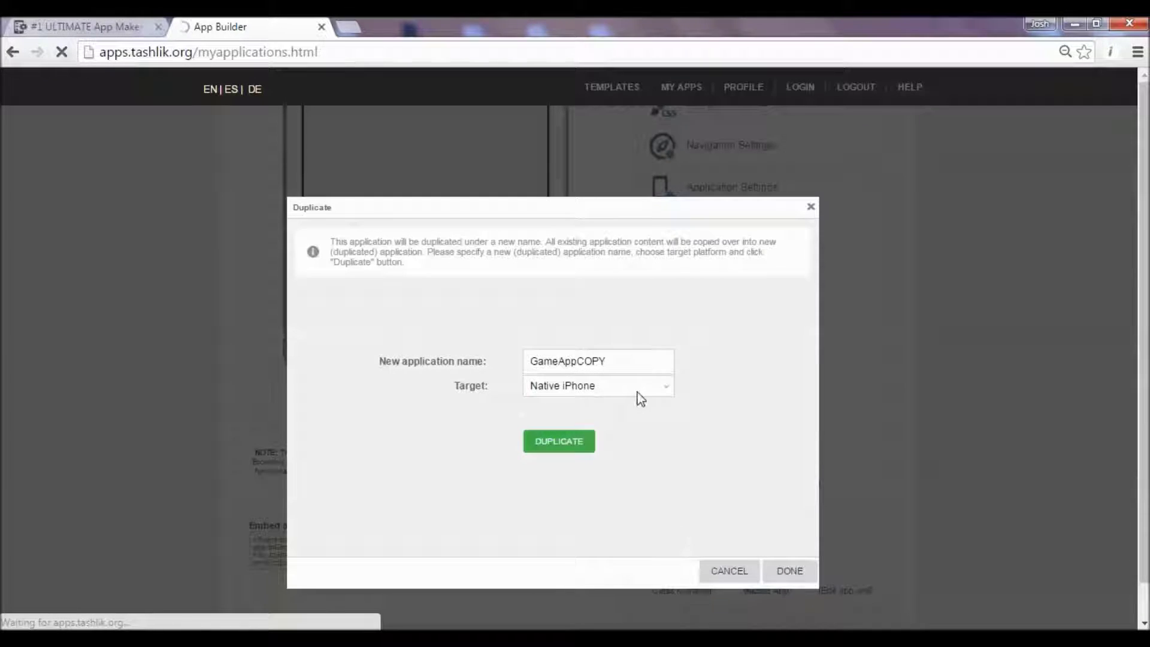
pyautogui.click(636, 389)
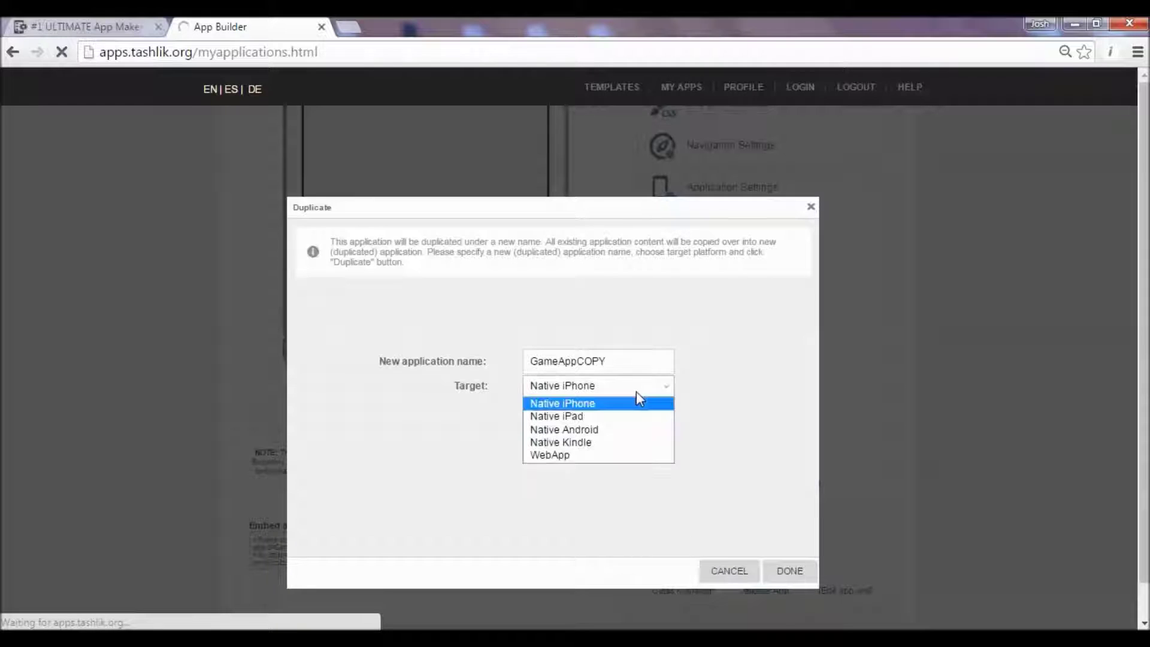
pyautogui.click(579, 429)
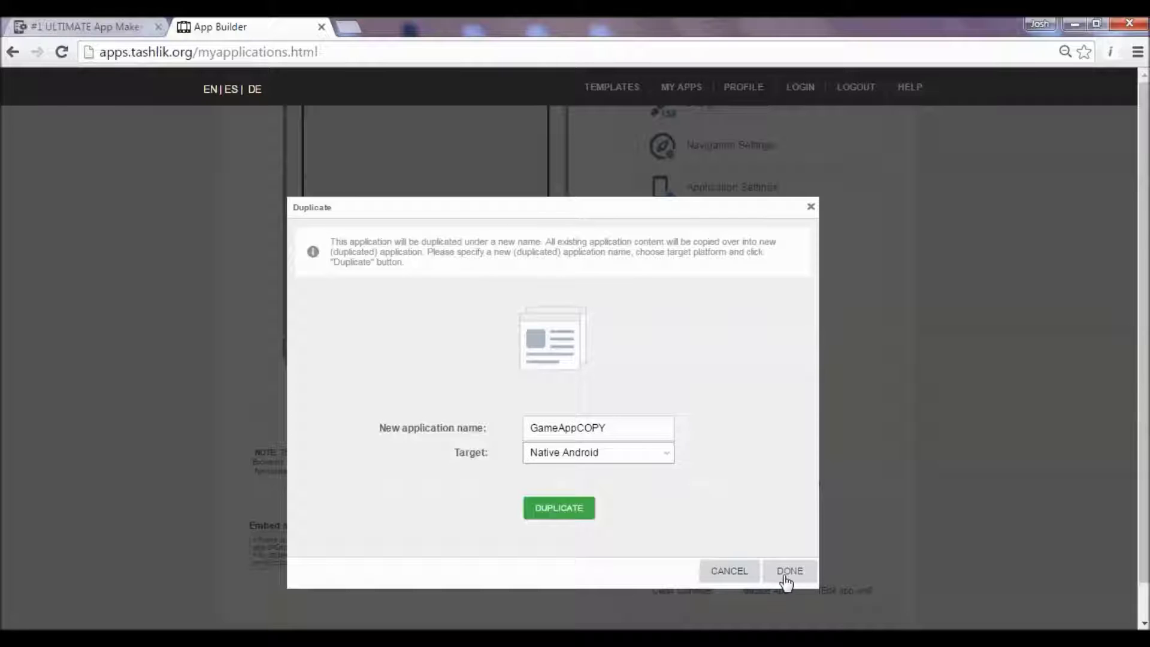
pyautogui.click(574, 508)
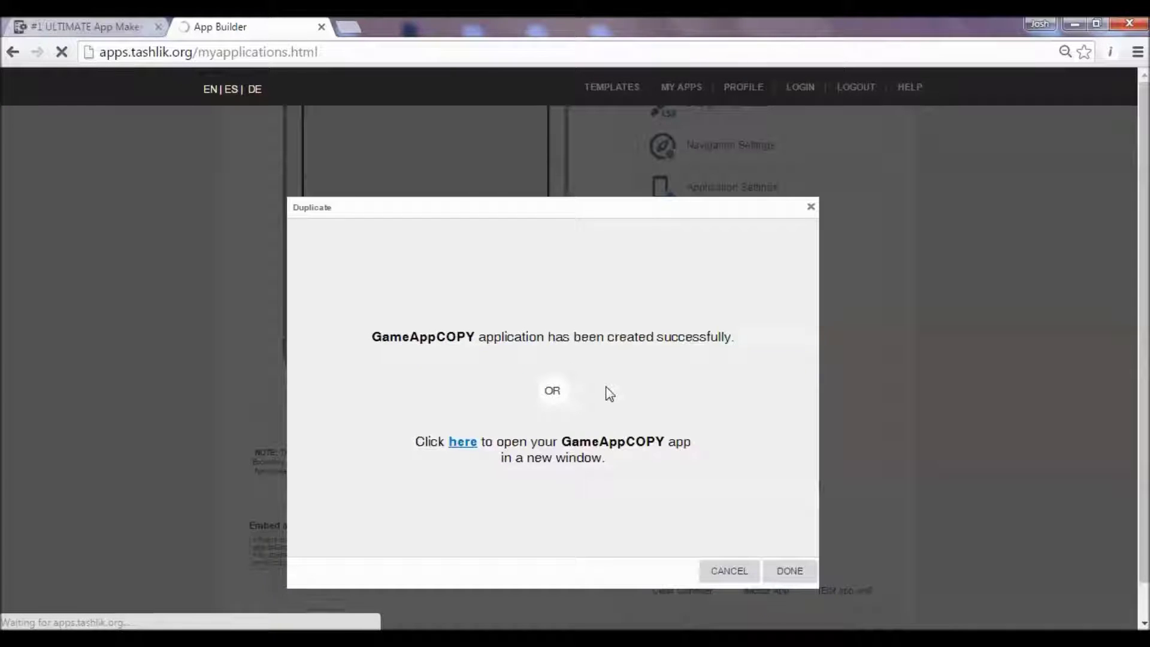
pyautogui.click(788, 572)
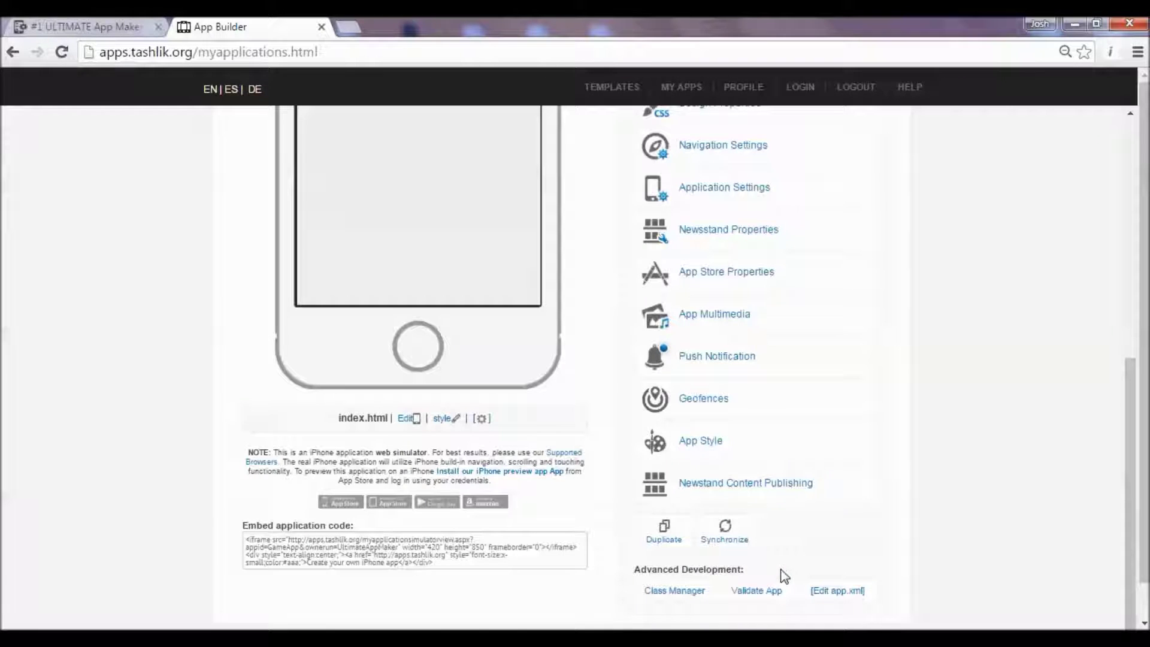
# Step: Return to the application list and open GameAppCOPY's pages for editing
pyautogui.moveTo(1131, 494); pyautogui.dragTo(1090, 165)
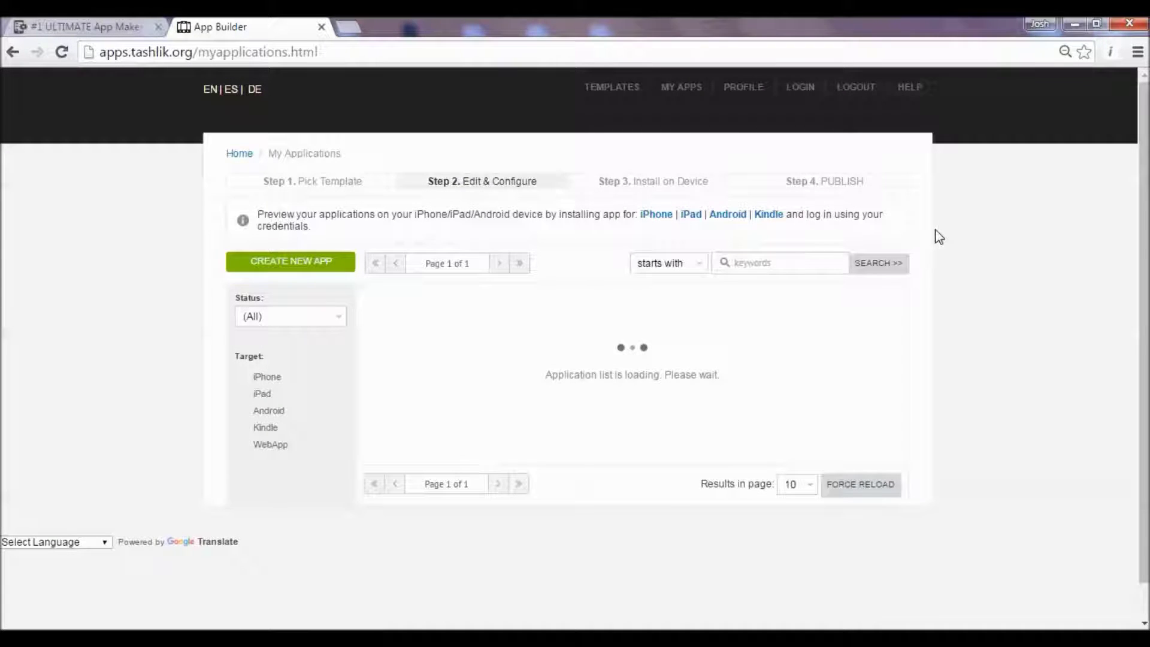
pyautogui.moveTo(1130, 286); pyautogui.dragTo(1137, 418)
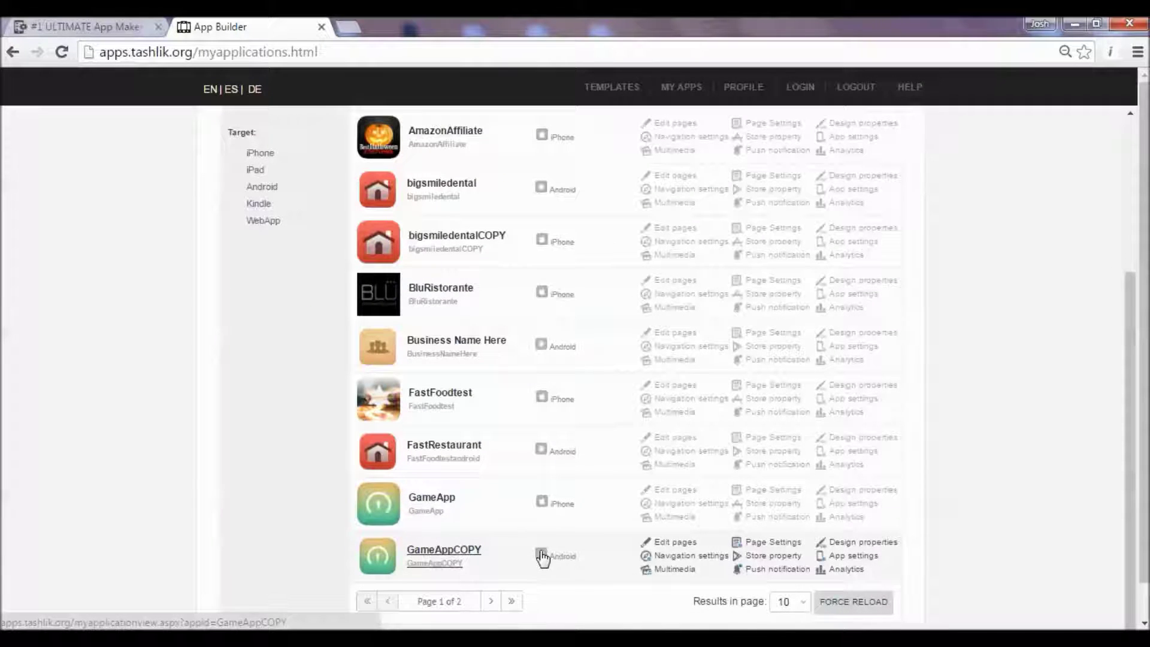
pyautogui.click(689, 546)
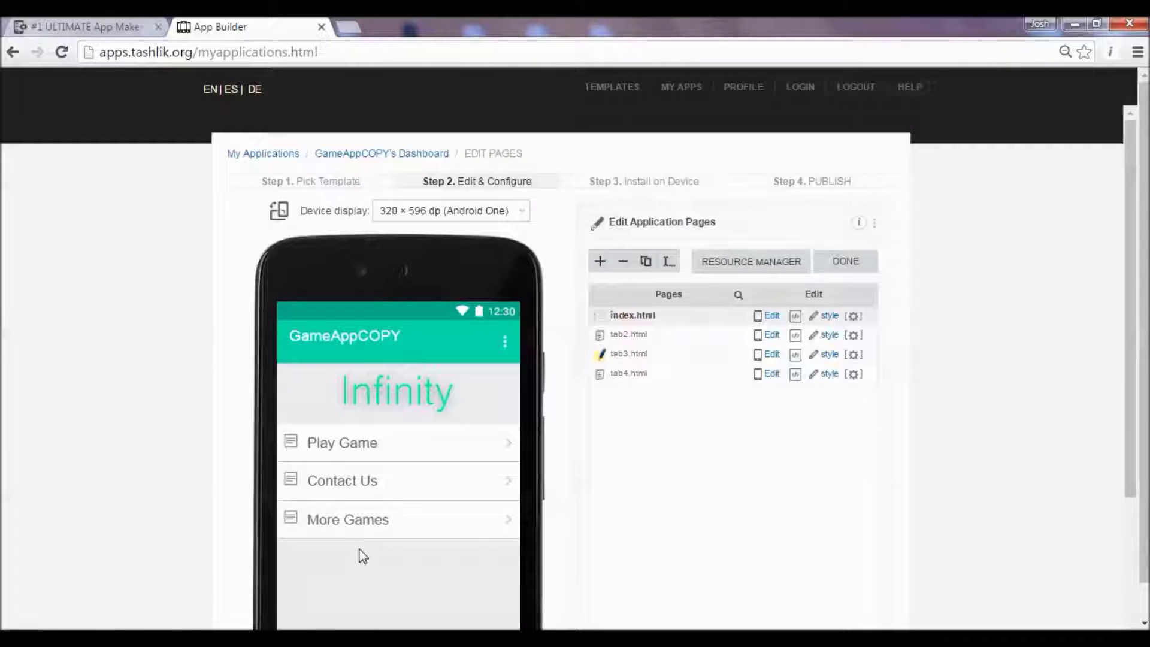
# Step: Start adding a new page to GameAppCOPY and show the available page types in grid view
pyautogui.click(600, 264)
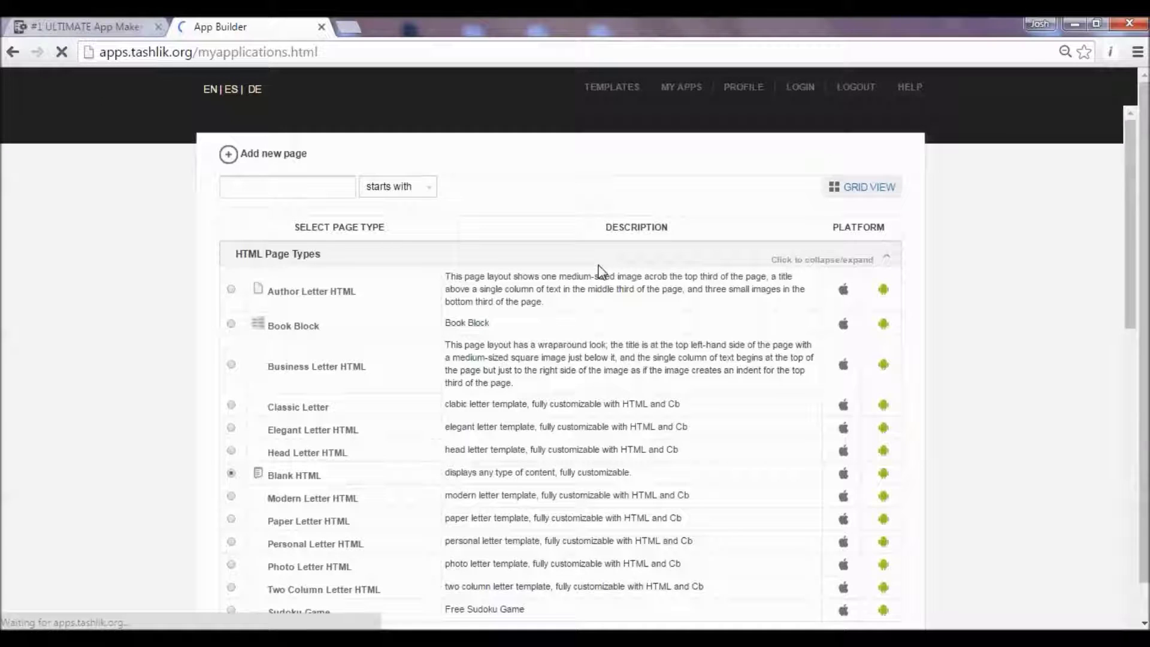
pyautogui.click(876, 191)
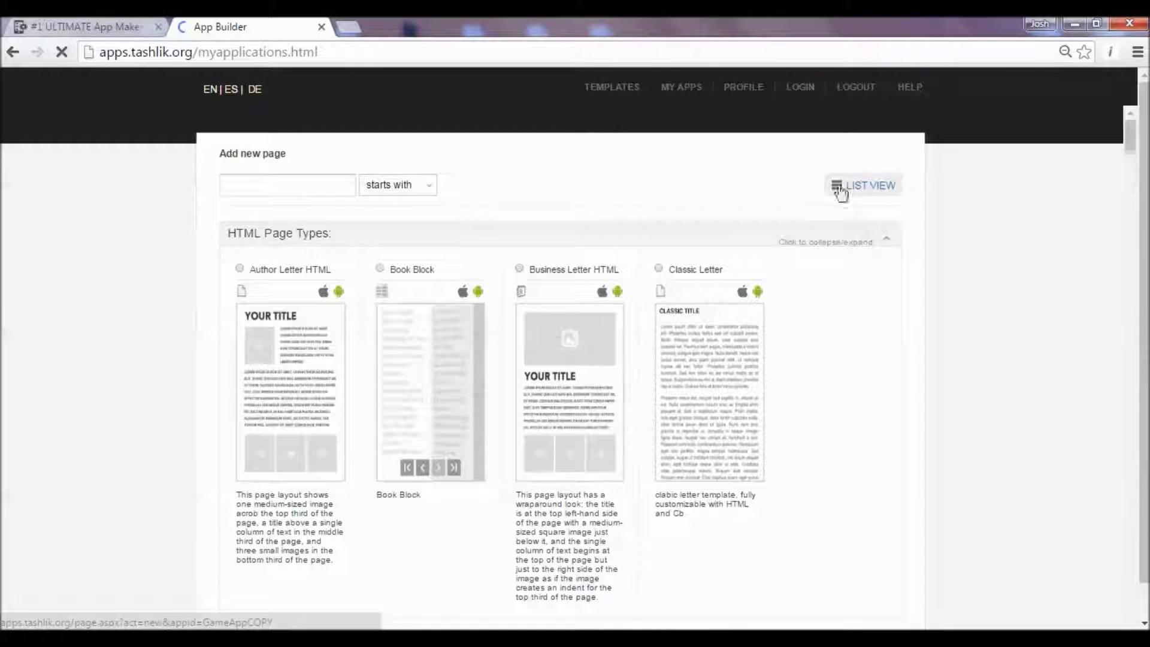
pyautogui.click(873, 190)
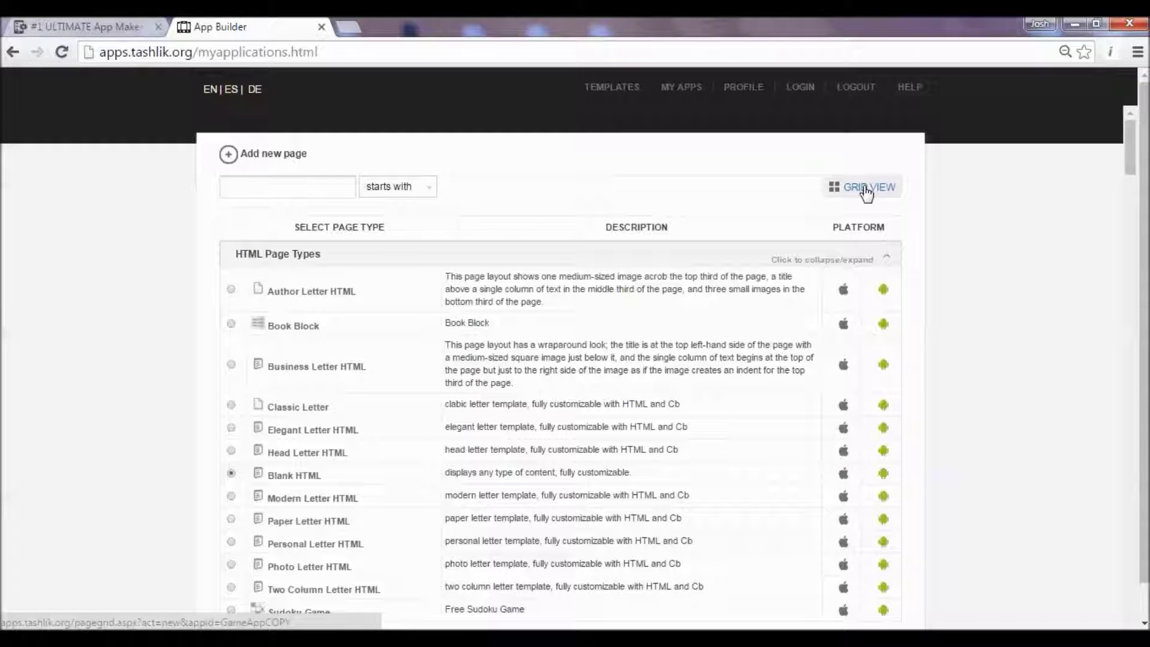
pyautogui.click(865, 190)
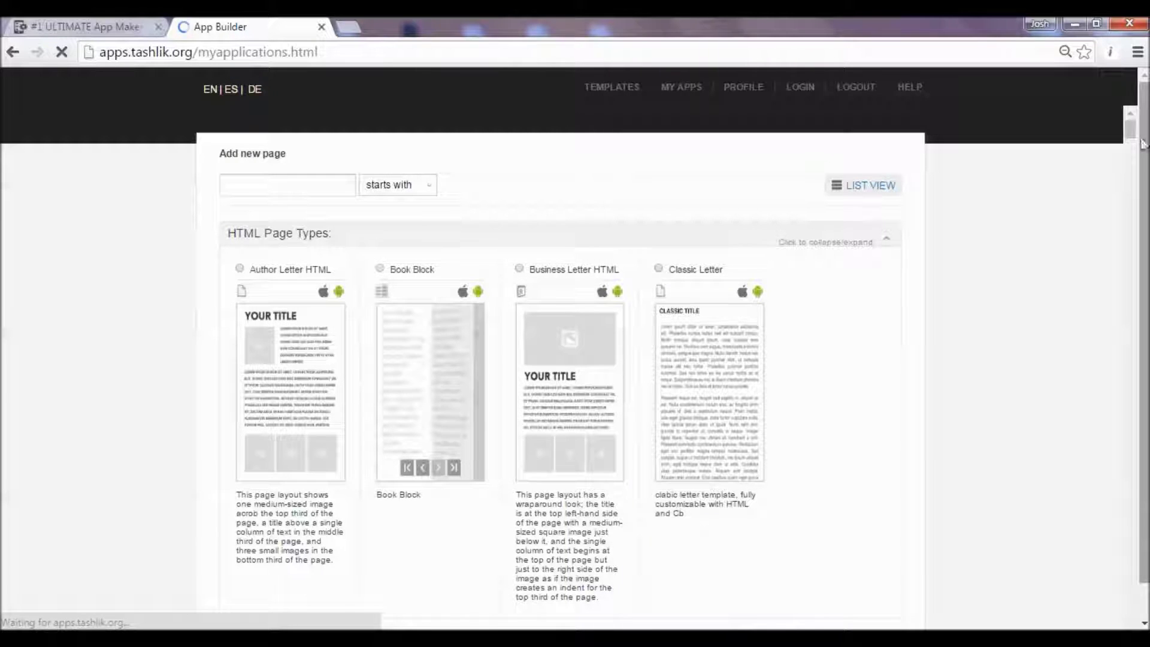
# Step: Look through the page types available for the new page, from HTML and menu types to GEO and scanner types
pyautogui.scroll(-3, 1132, 132)
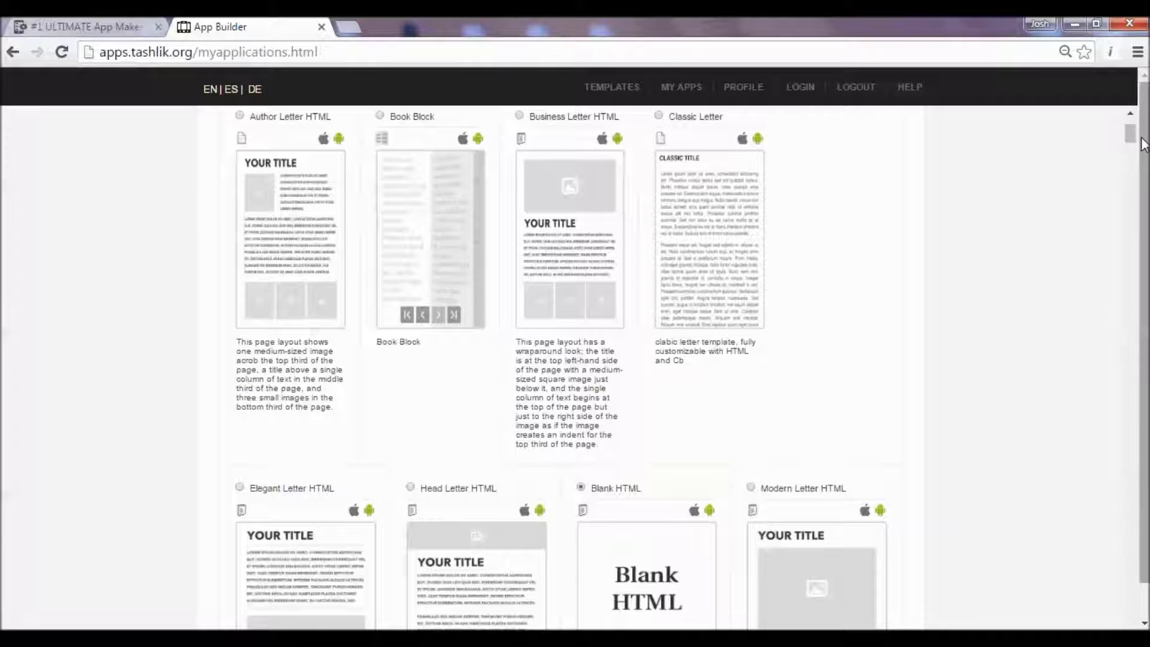
pyautogui.moveTo(1135, 138); pyautogui.dragTo(1135, 145)
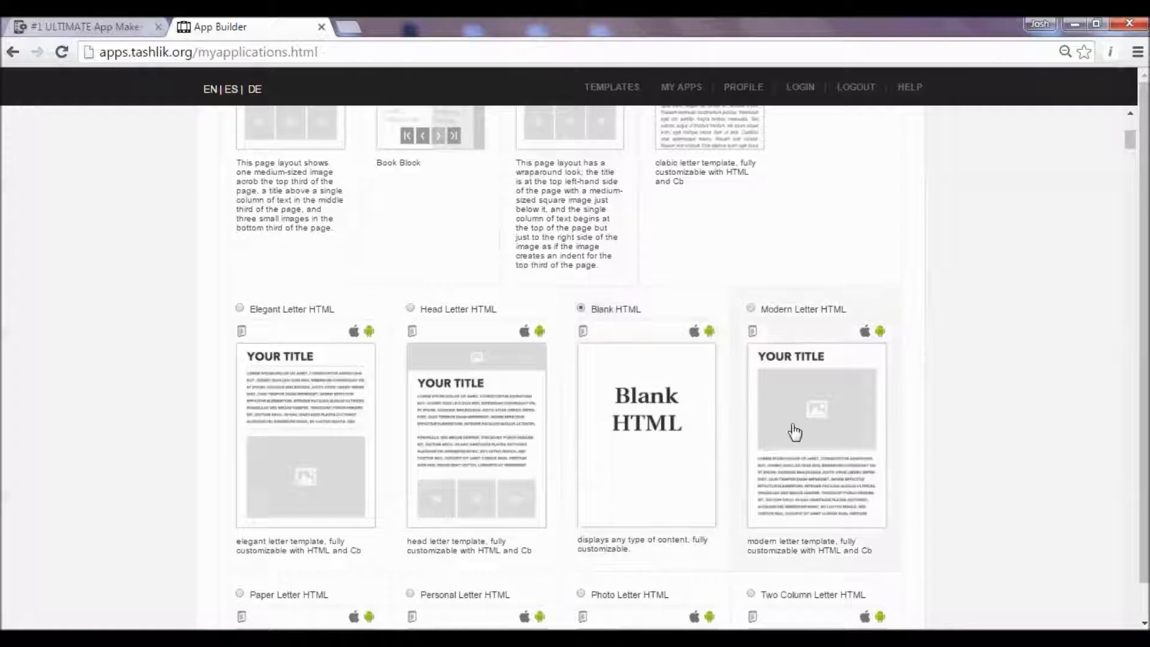
pyautogui.moveTo(1131, 144); pyautogui.dragTo(1131, 147)
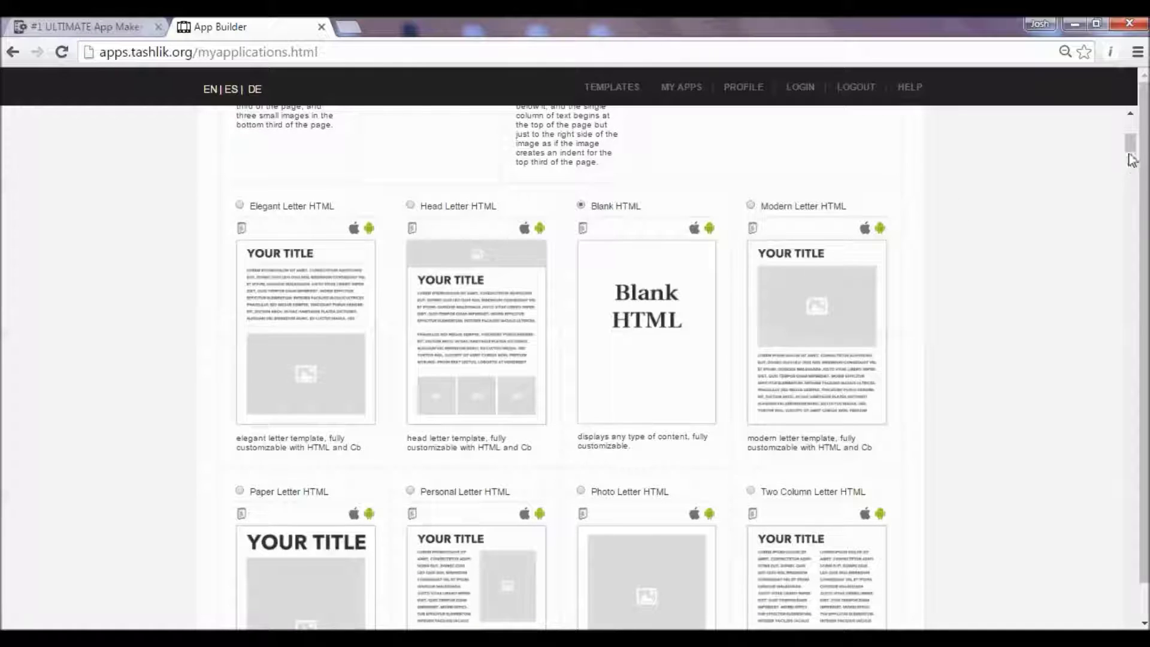
pyautogui.moveTo(1133, 151); pyautogui.dragTo(1136, 191)
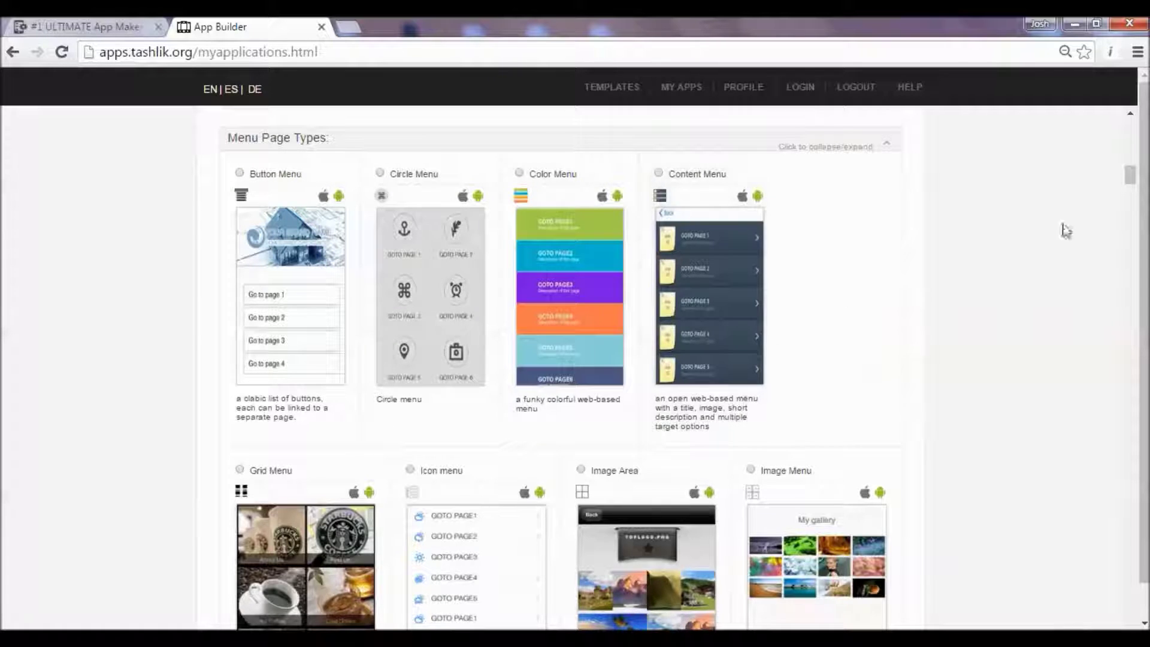
pyautogui.moveTo(1134, 178); pyautogui.dragTo(1134, 216)
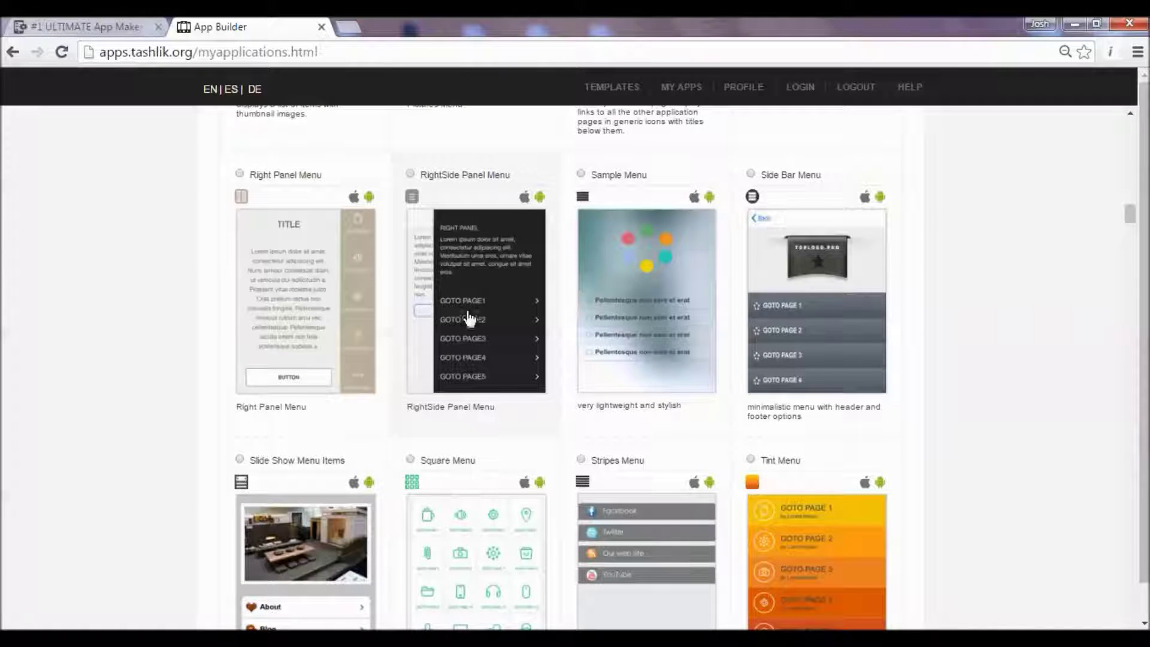
pyautogui.moveTo(1132, 217); pyautogui.dragTo(1138, 267)
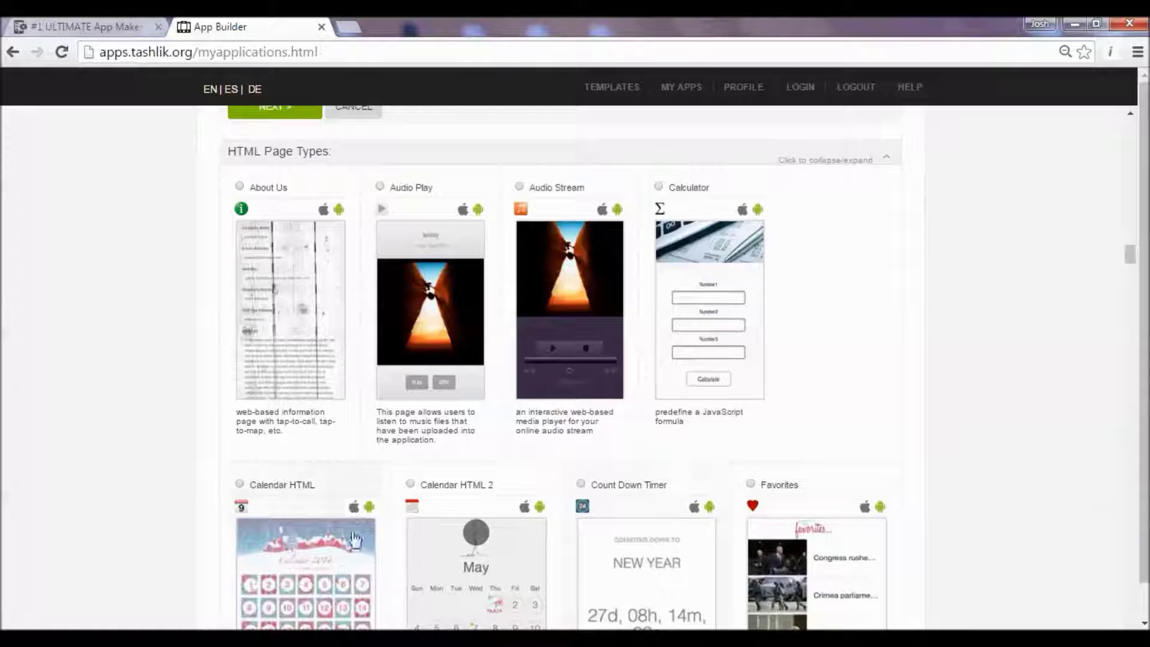
pyautogui.moveTo(1134, 263); pyautogui.dragTo(1141, 316)
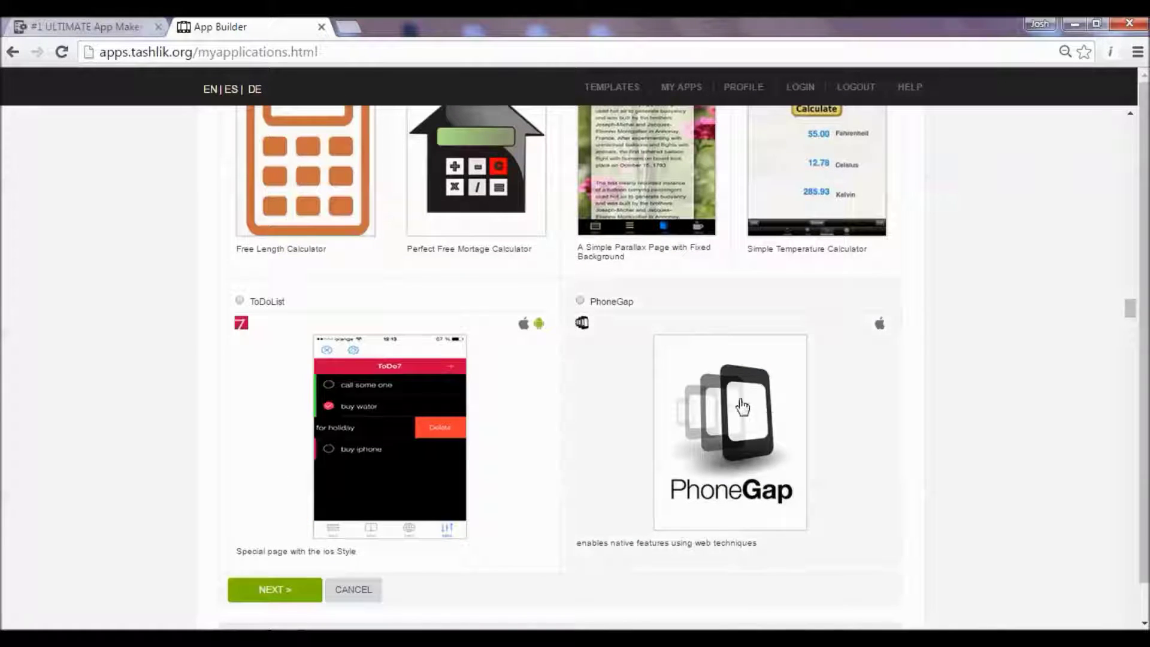
pyautogui.moveTo(1133, 312); pyautogui.dragTo(1133, 327)
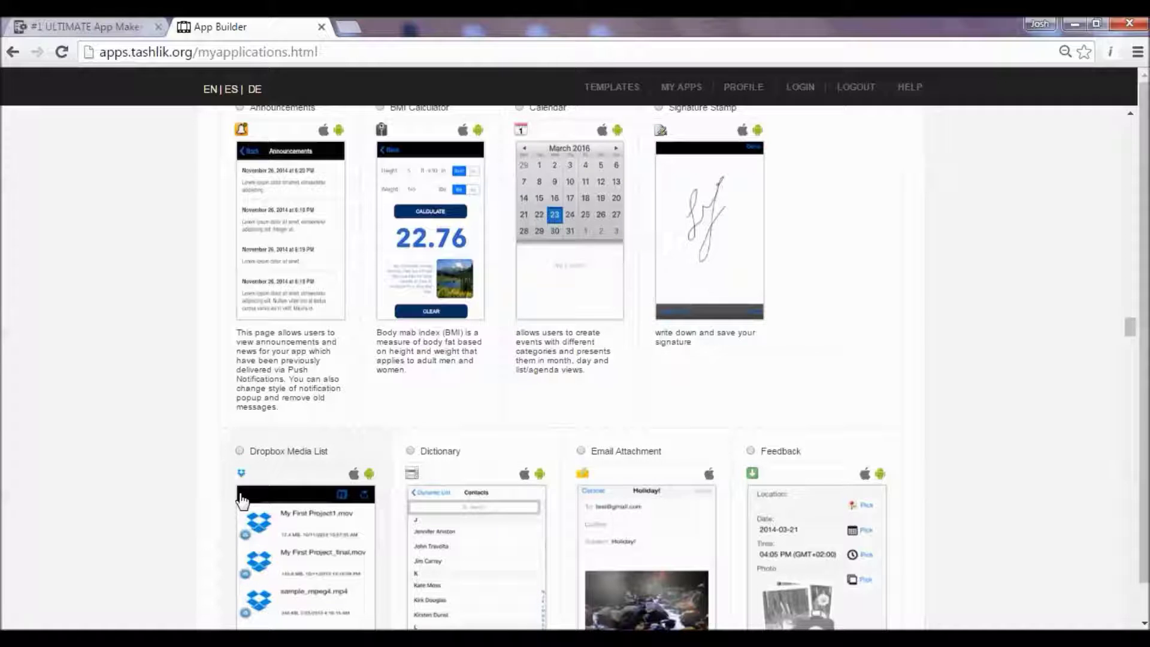
pyautogui.moveTo(1133, 343); pyautogui.dragTo(1136, 362)
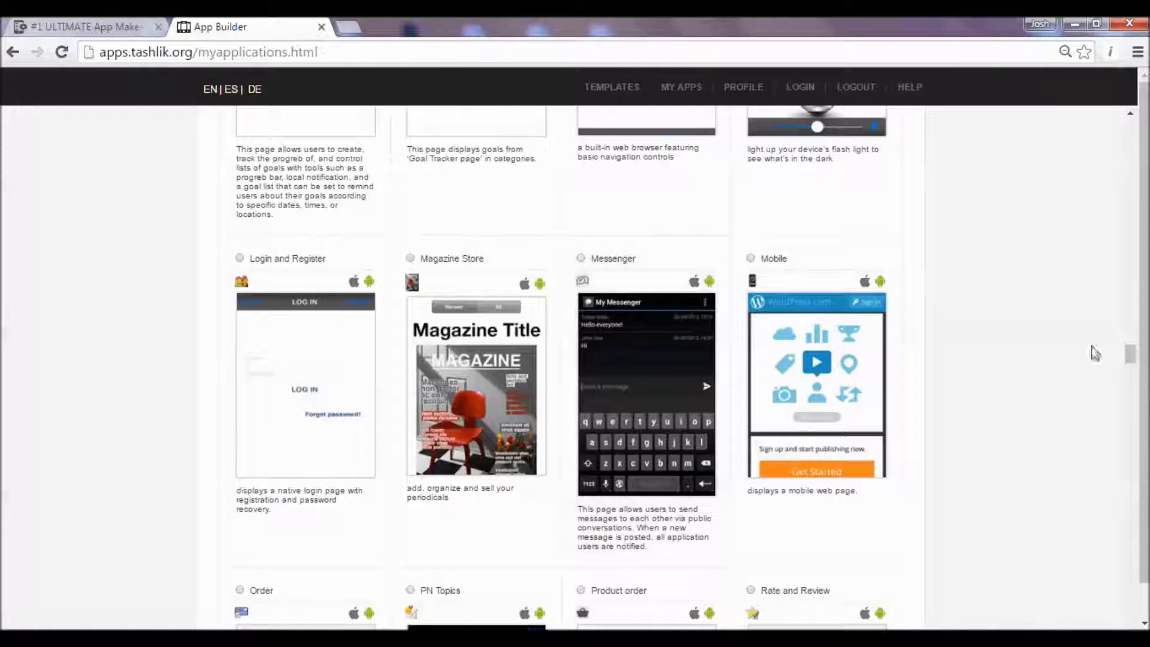
pyautogui.moveTo(1134, 362); pyautogui.dragTo(1136, 434)
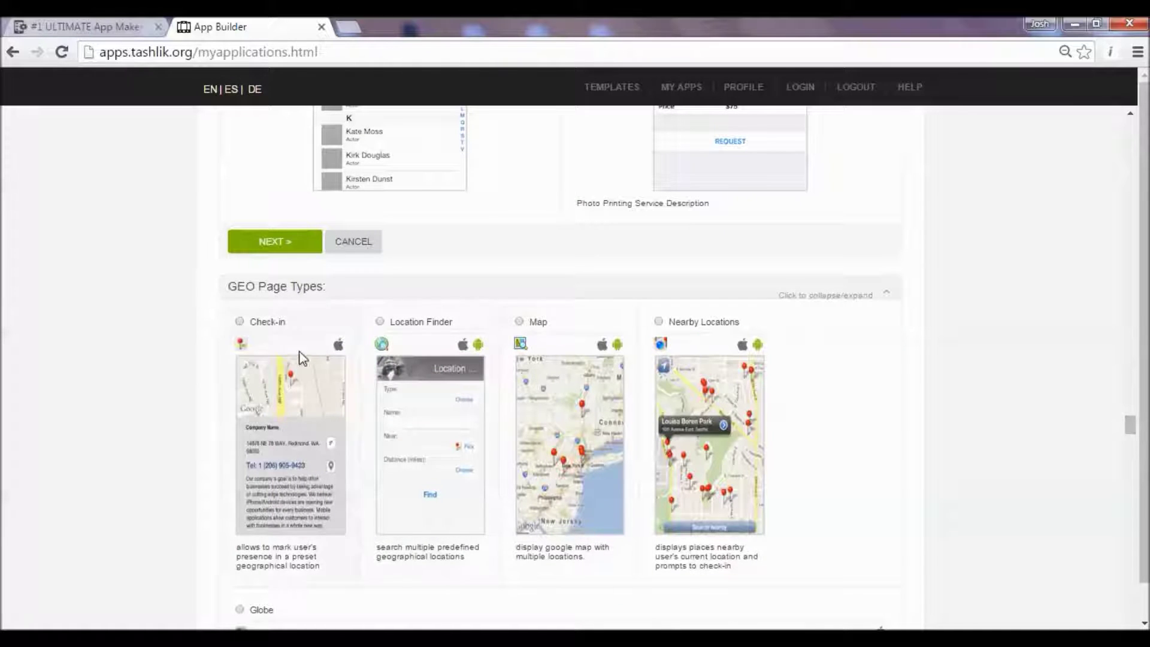
pyautogui.moveTo(1130, 443); pyautogui.dragTo(1131, 539)
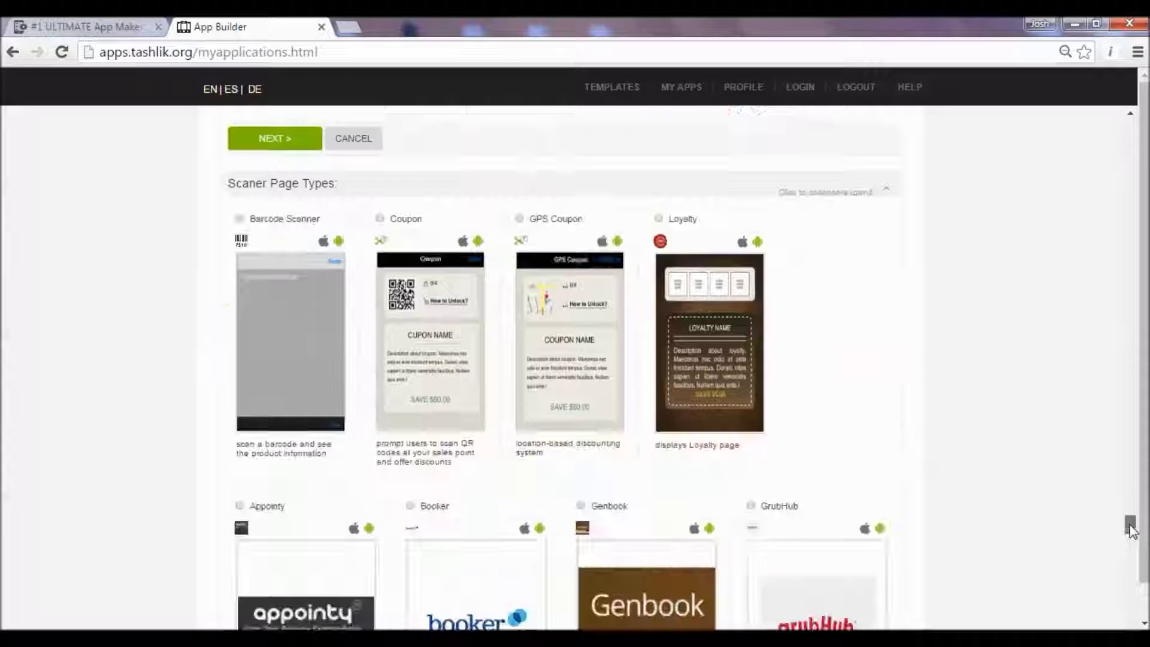
# Step: Filter the page types by "face" and add a Facebook page named mobilefacebook1 to GameAppCOPY
pyautogui.moveTo(1130, 527); pyautogui.dragTo(1129, 120)
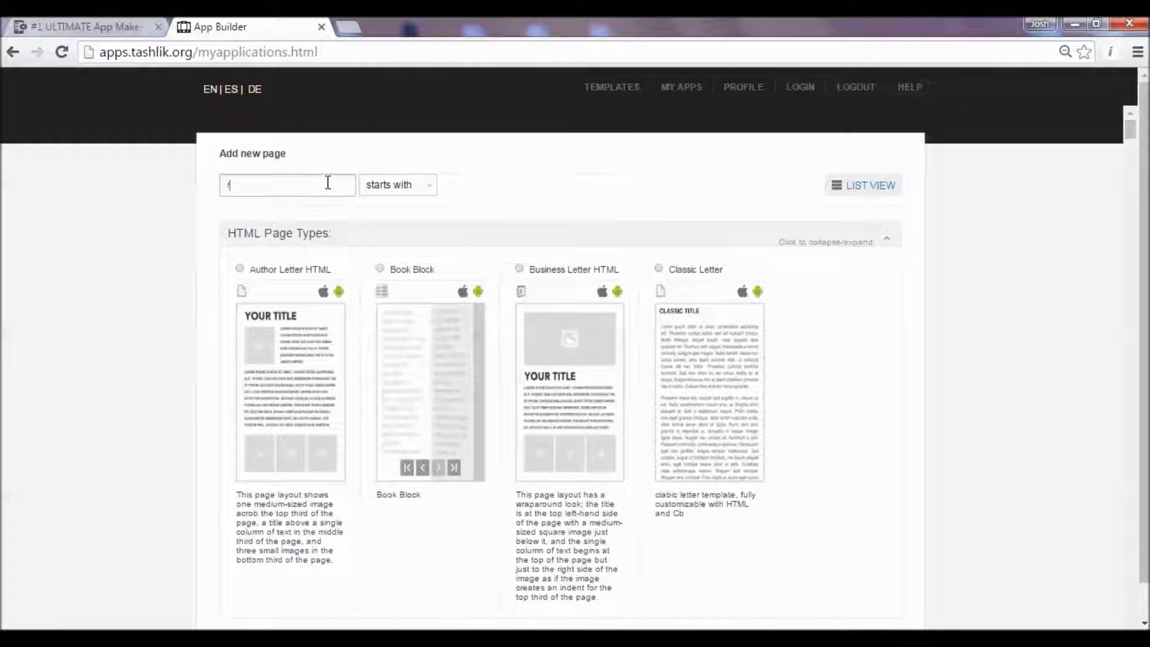
pyautogui.write('face')
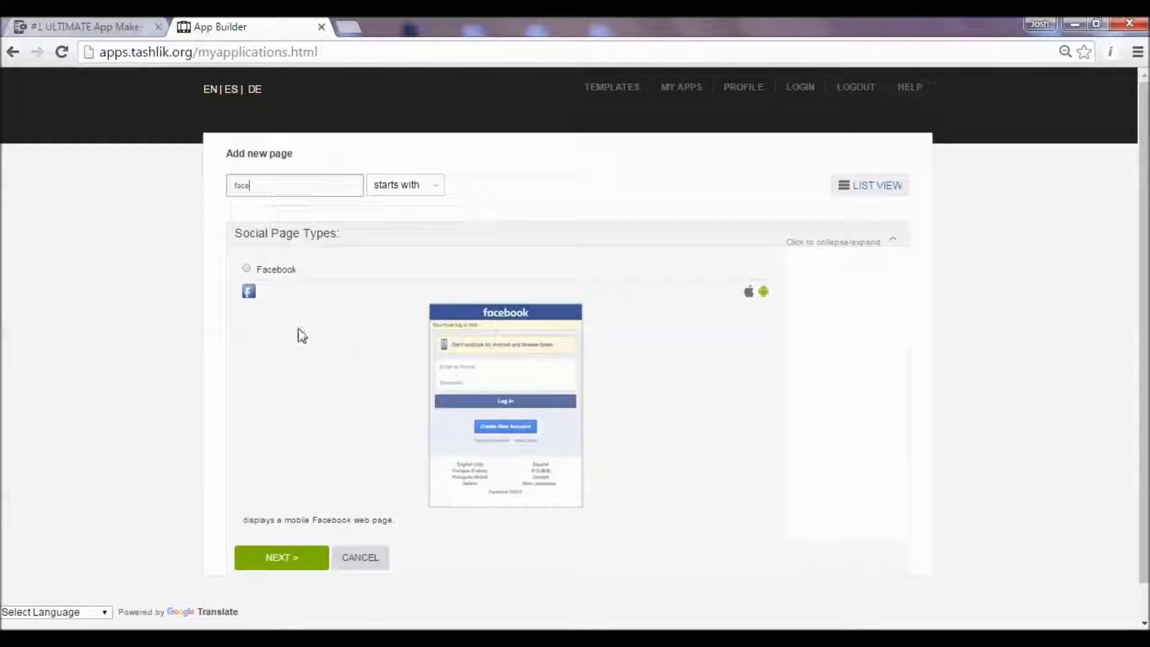
pyautogui.click(246, 269)
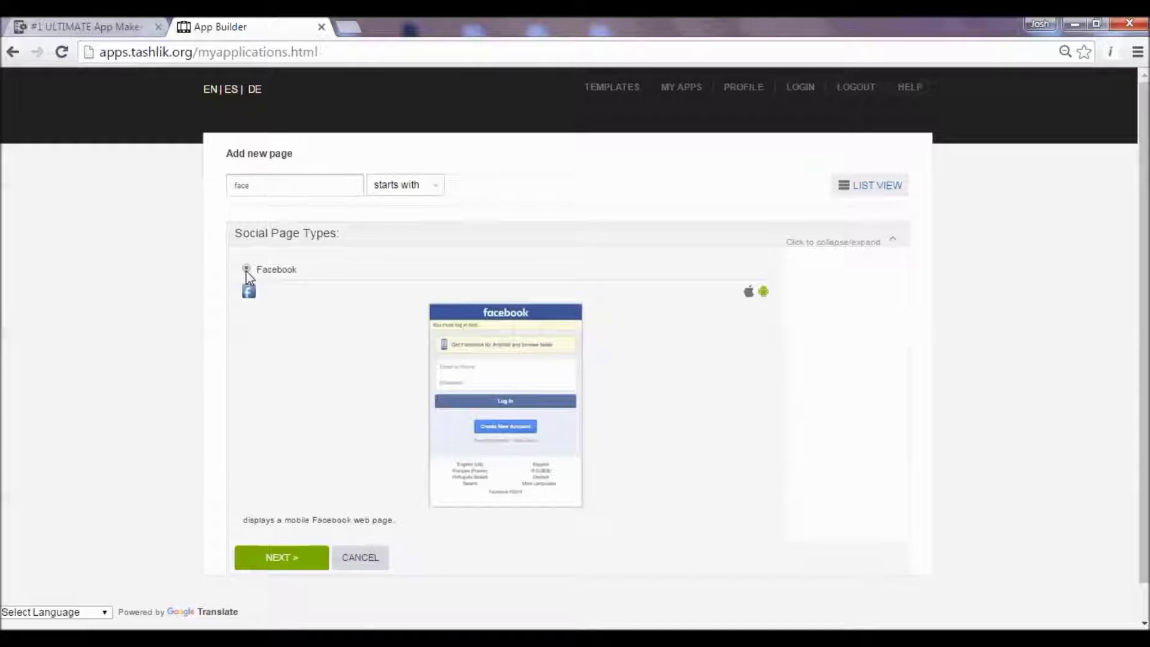
pyautogui.click(286, 557)
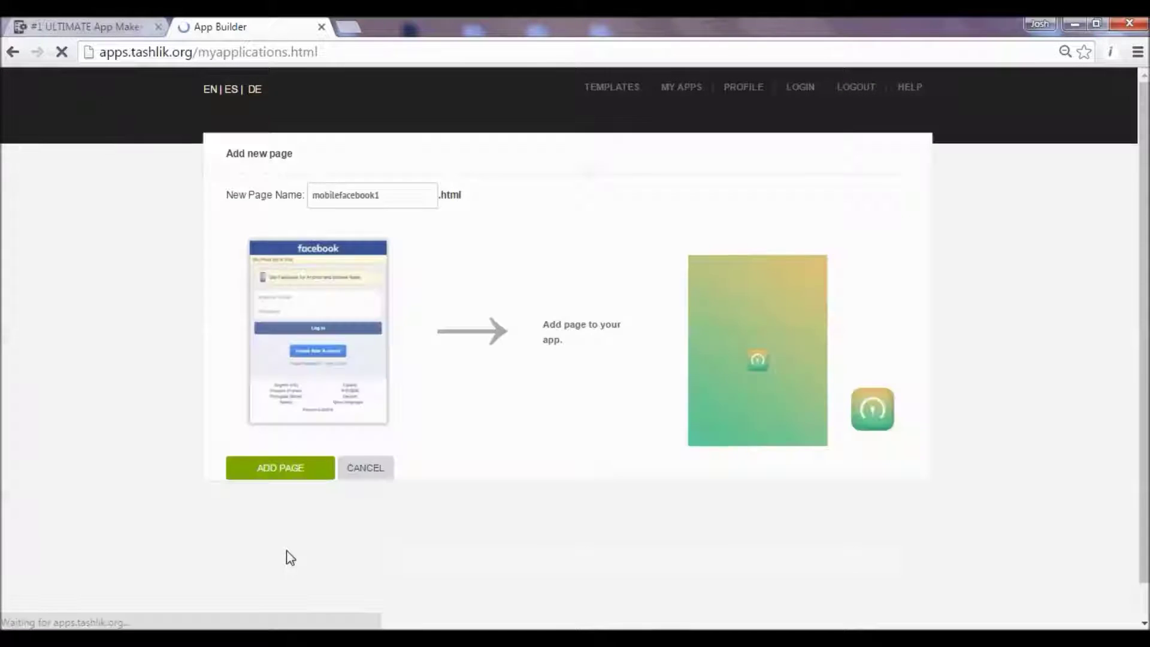
pyautogui.click(301, 476)
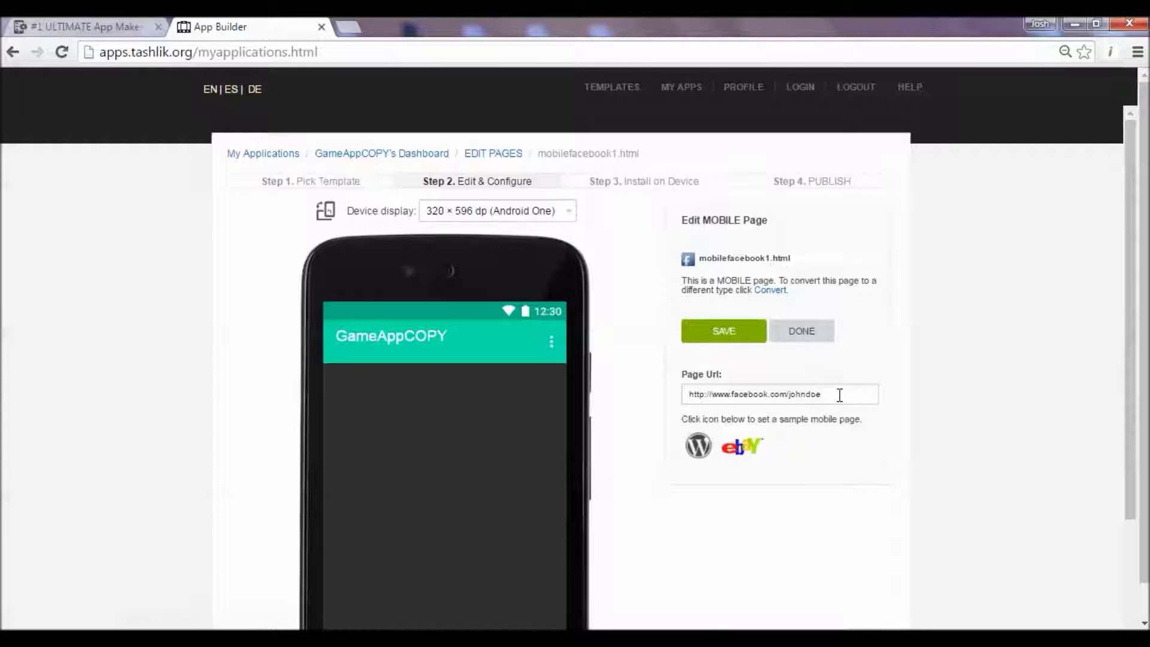
pyautogui.moveTo(846, 393); pyautogui.dragTo(795, 393)
pyautogui.write('ultimateappmaker')
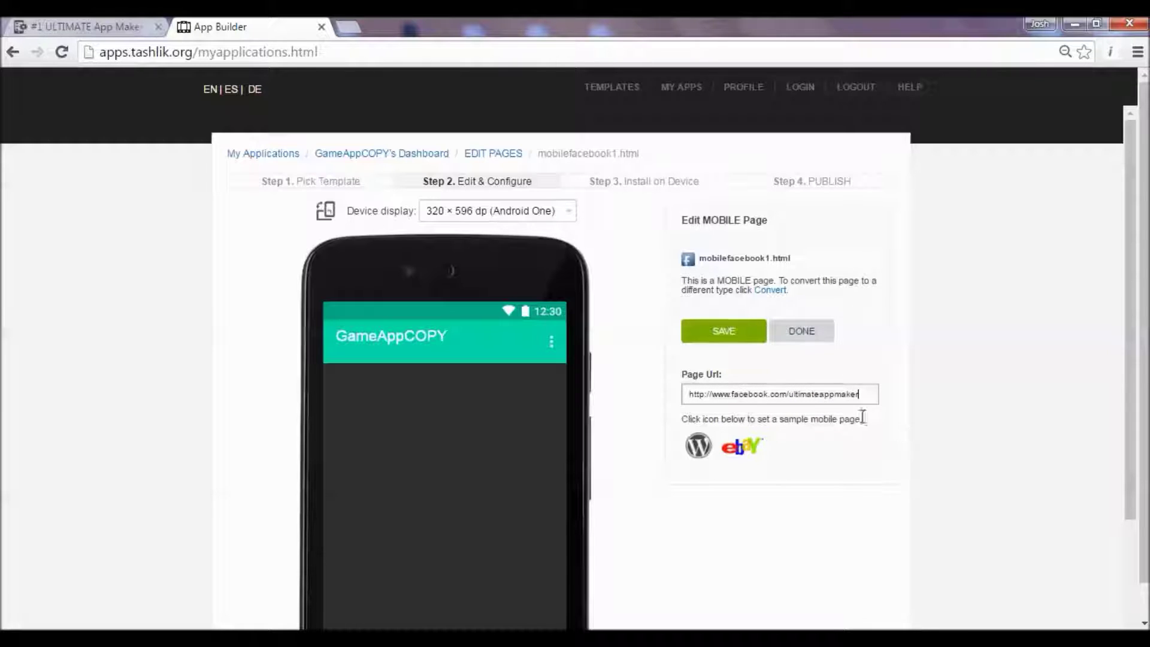
pyautogui.press('Return')
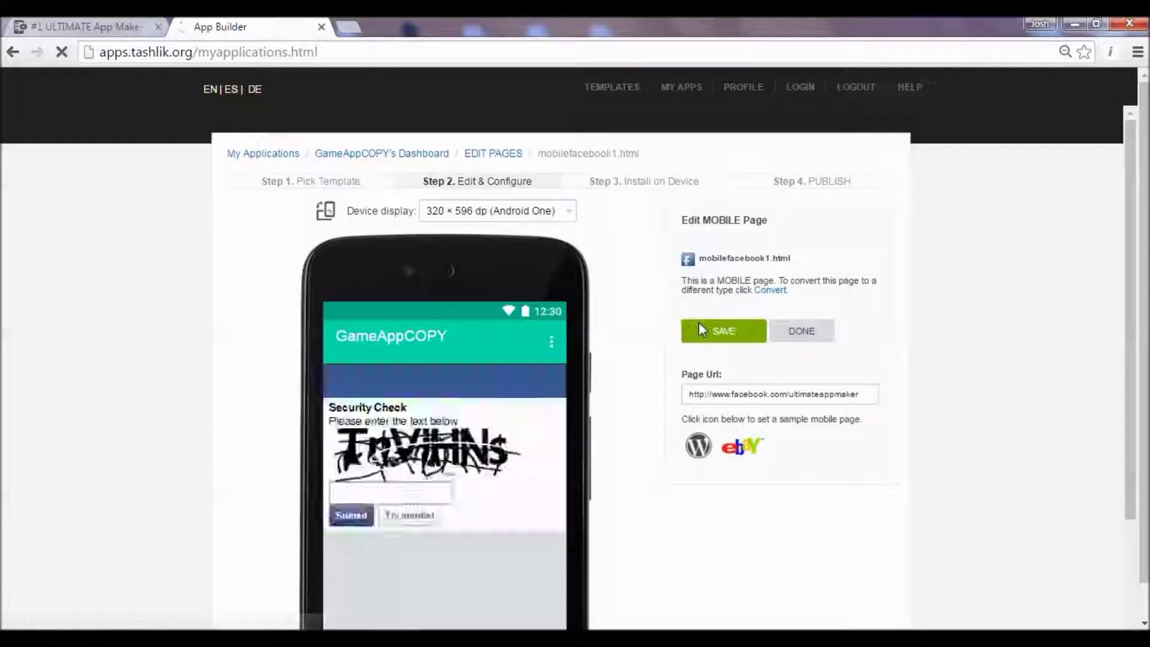
pyautogui.click(707, 335)
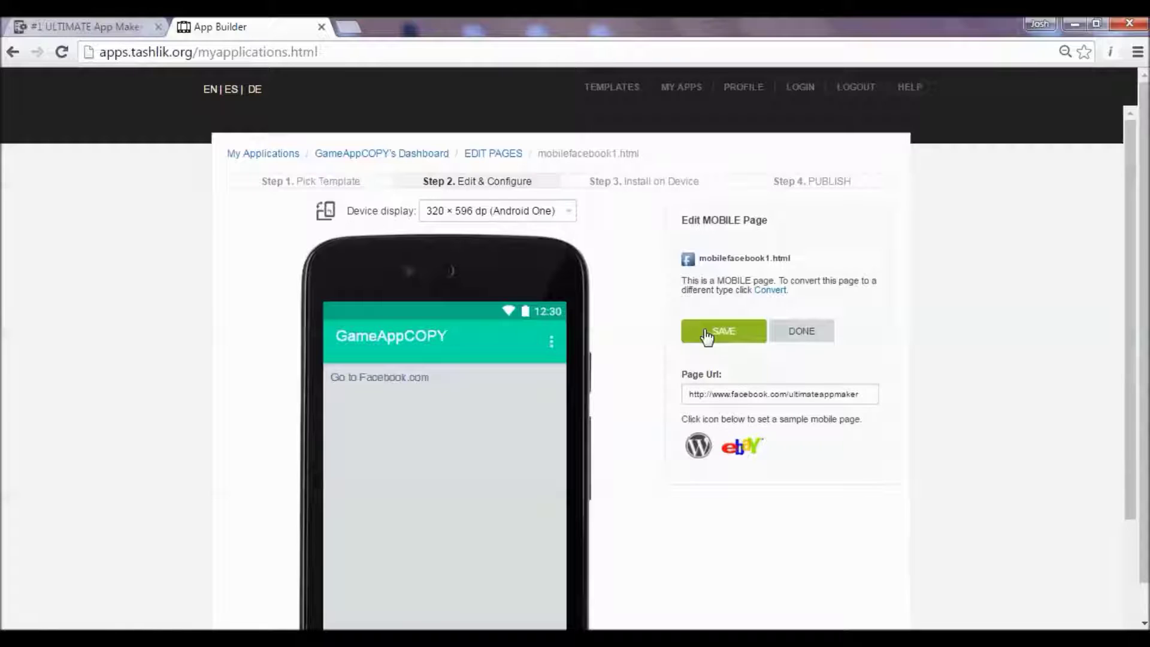
# Step: Check the Facebook page in the phone preview, save it again and return to the application's page list
pyautogui.click(376, 387)
pyautogui.scroll(-4, 376, 386)
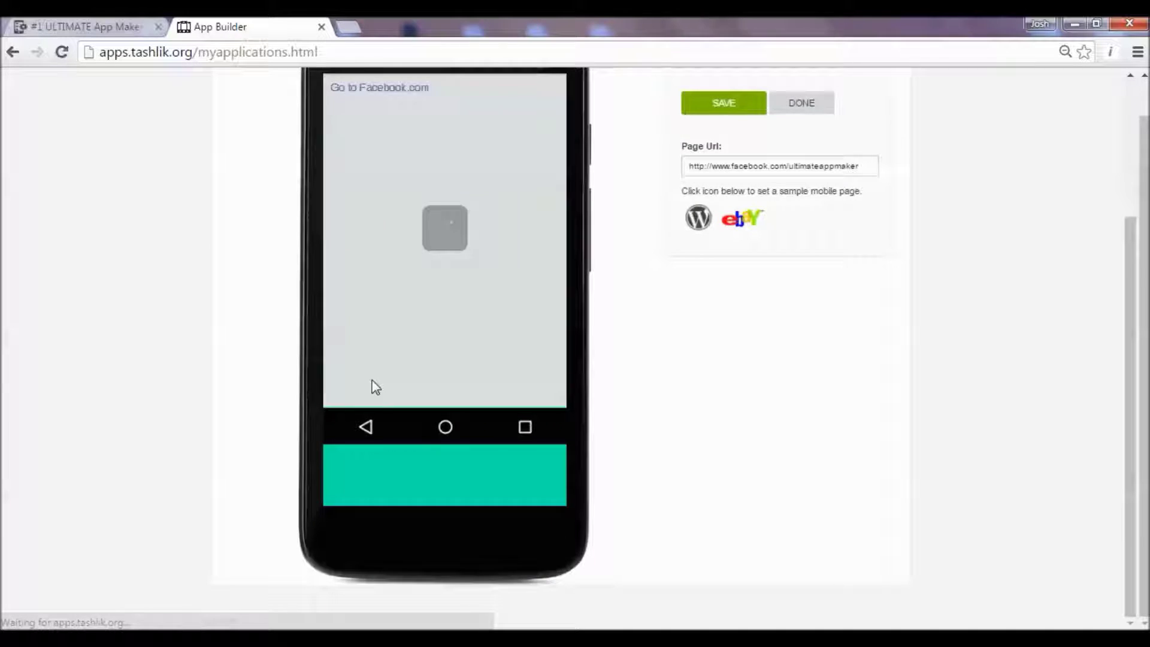
pyautogui.moveTo(1137, 351); pyautogui.dragTo(1136, 340)
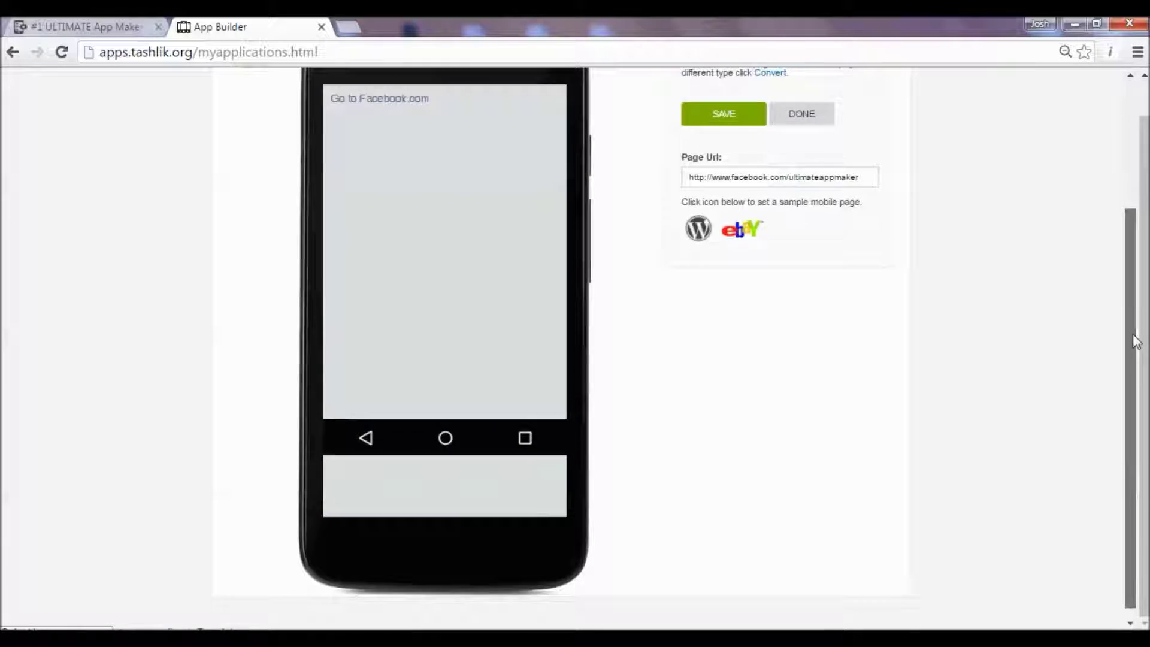
pyautogui.scroll(2, 1133, 333)
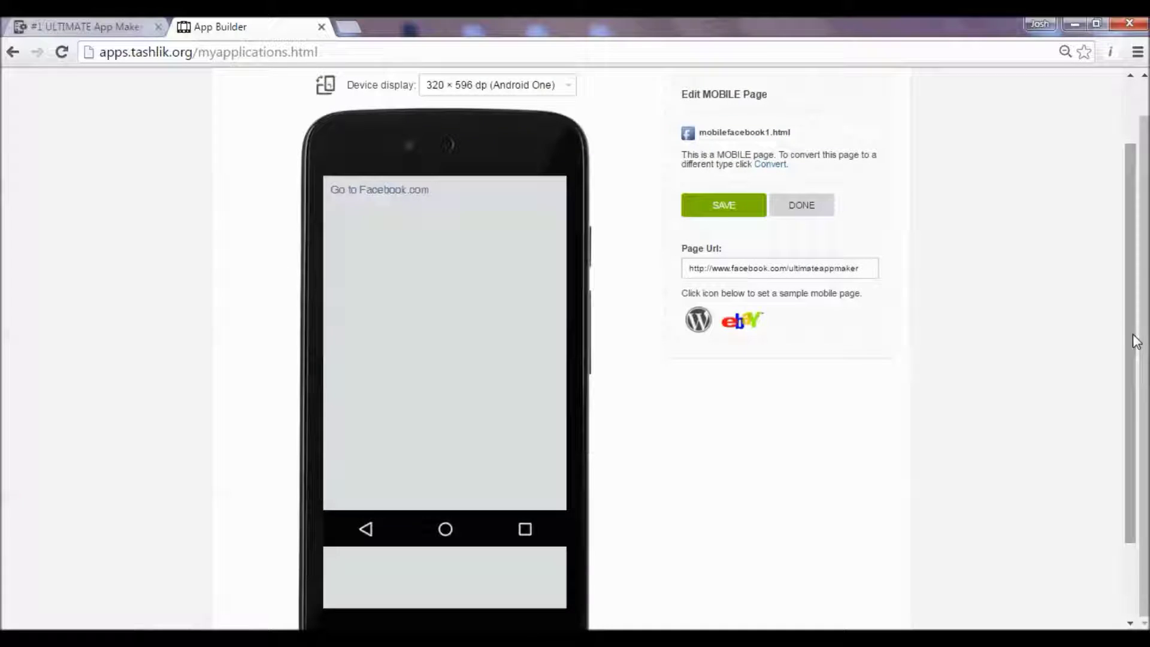
pyautogui.click(746, 206)
pyautogui.click(801, 205)
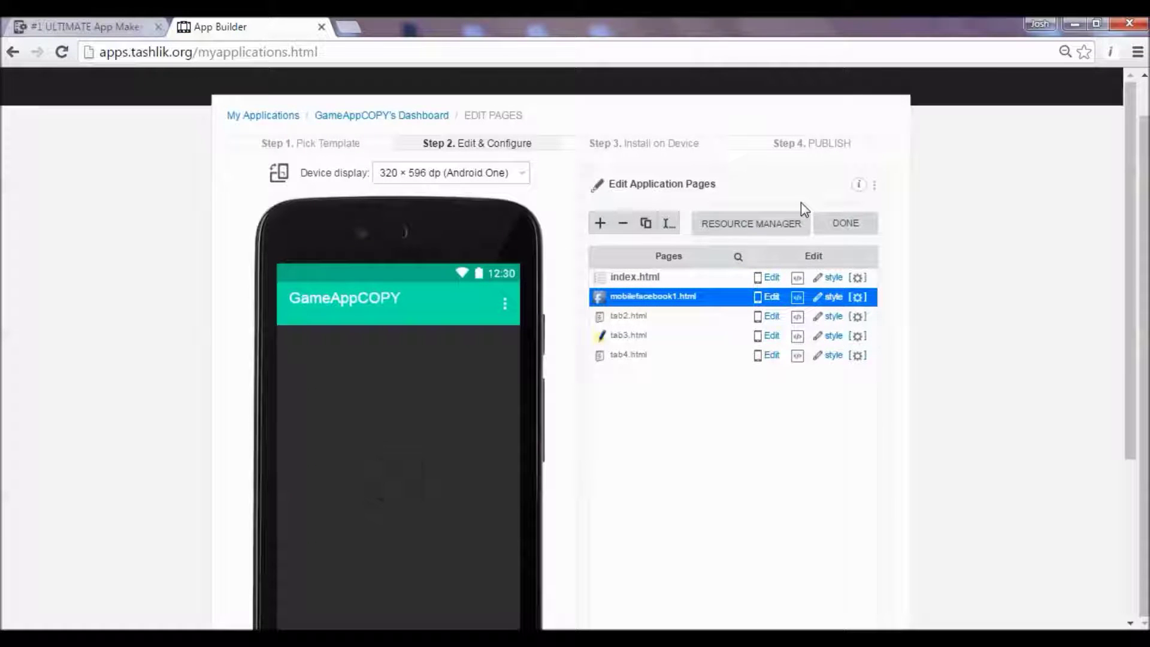
# Step: Open index.html for editing and add an icon menu item titled "Facebook"
pyautogui.click(663, 279)
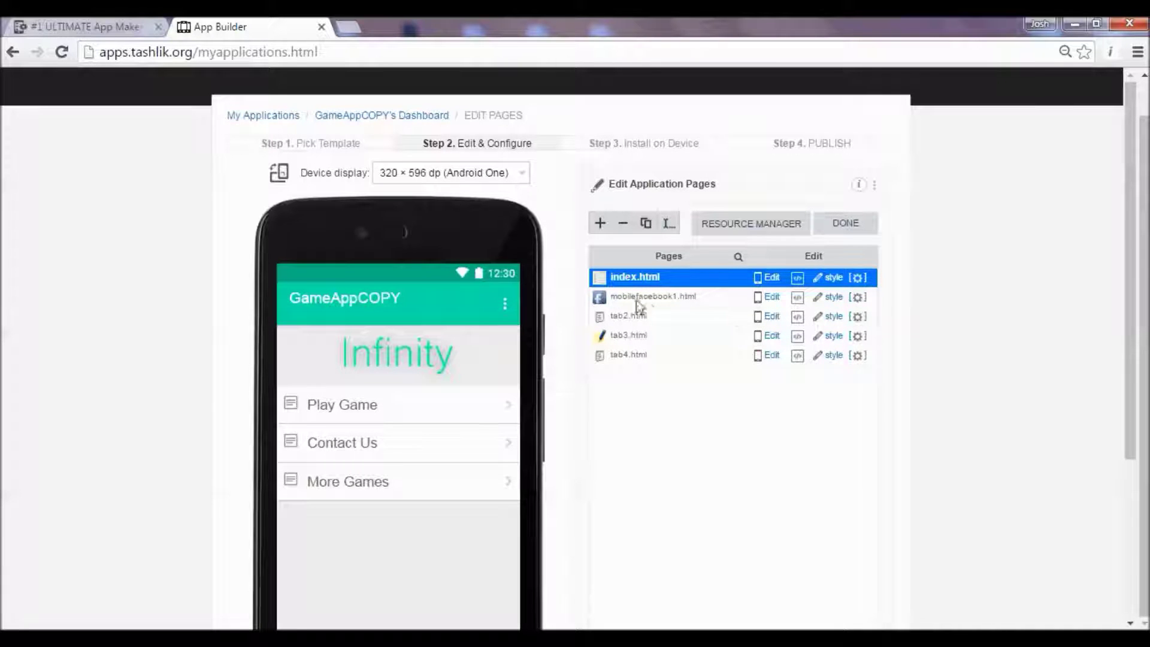
pyautogui.click(773, 279)
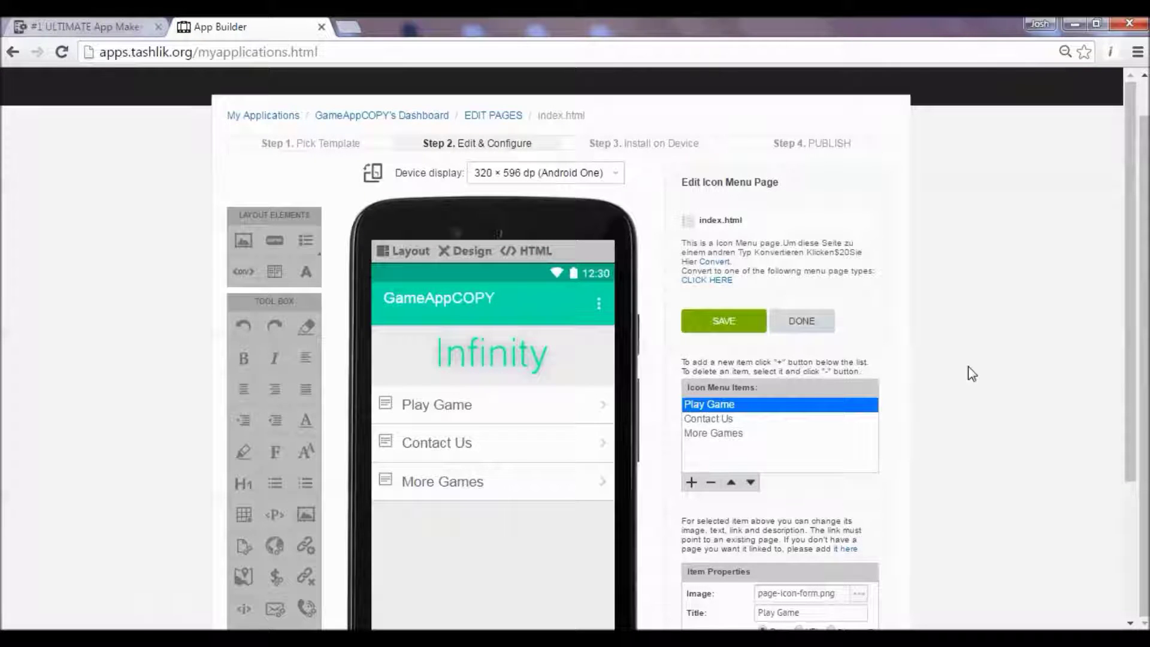
pyautogui.scroll(-1, 1138, 377)
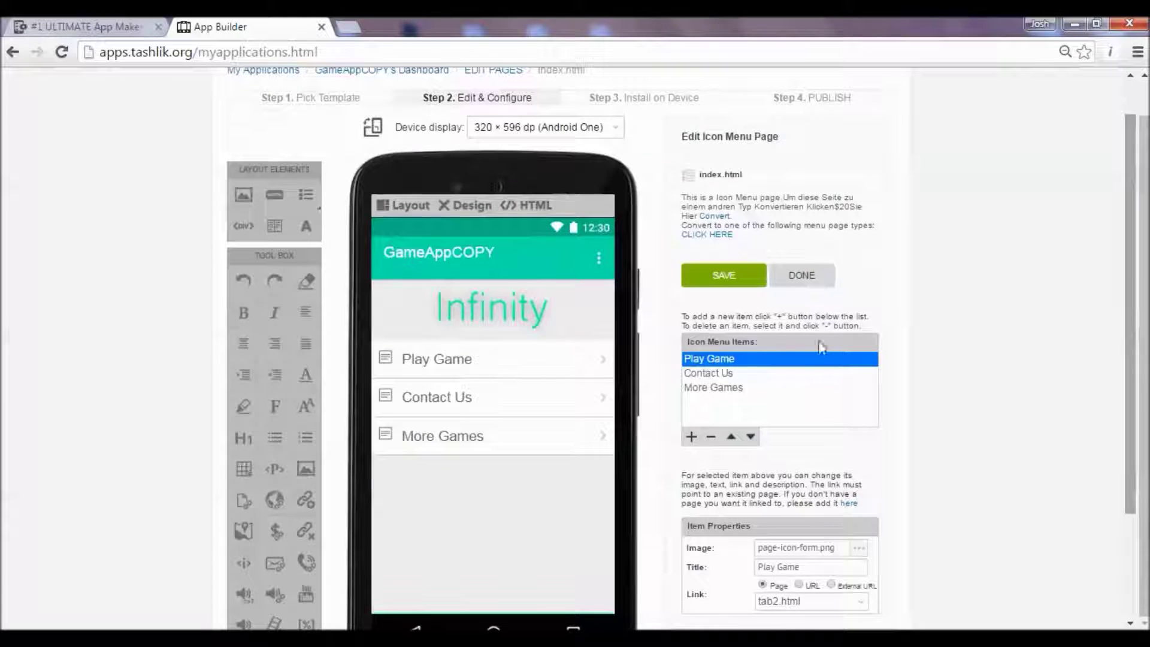
pyautogui.click(691, 438)
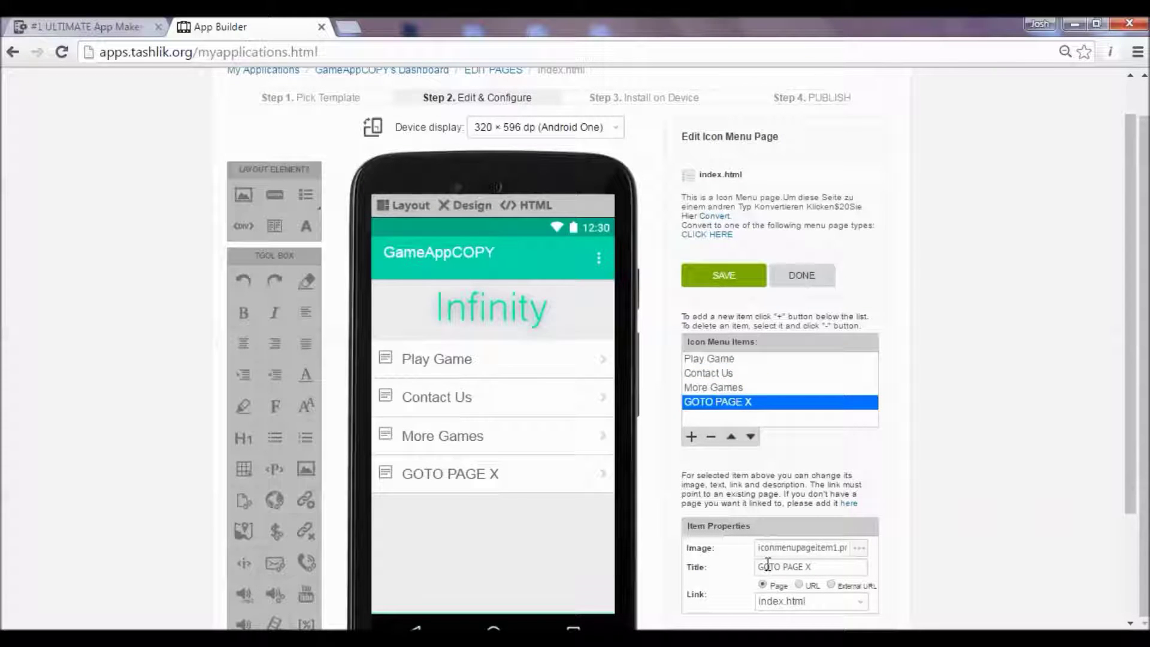
pyautogui.moveTo(811, 567); pyautogui.dragTo(718, 566)
pyautogui.write('Facebook')
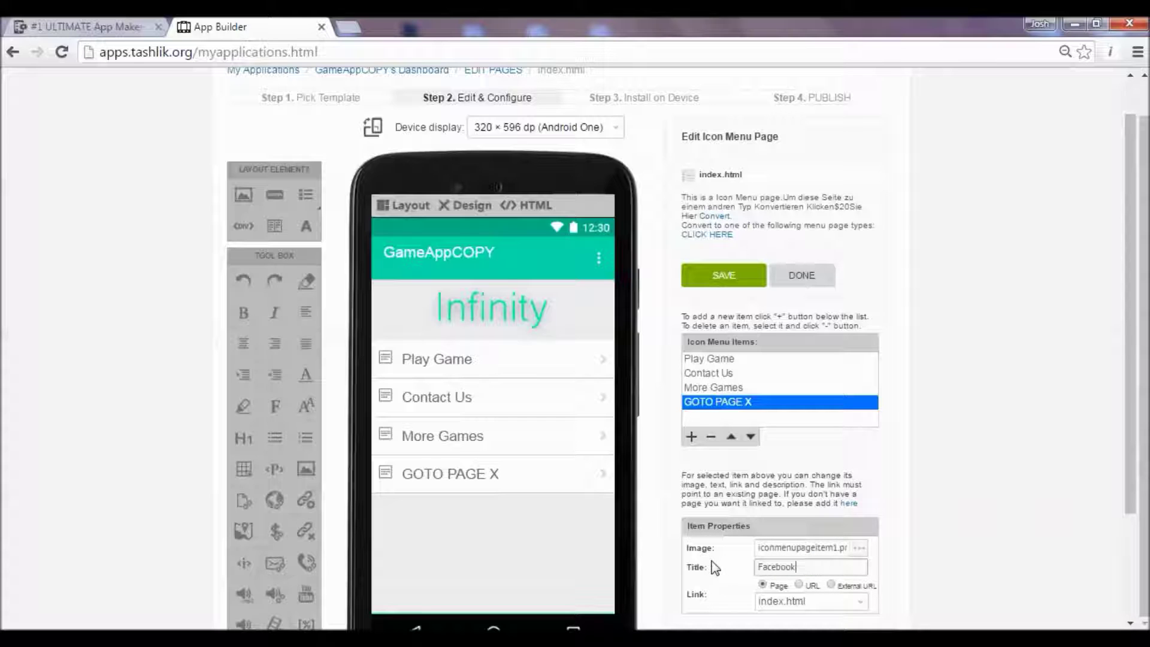
# Step: Link the Facebook menu item to mobilefacebook1.html, save index.html and return to GameAppCOPY's dashboard
pyautogui.click(825, 601)
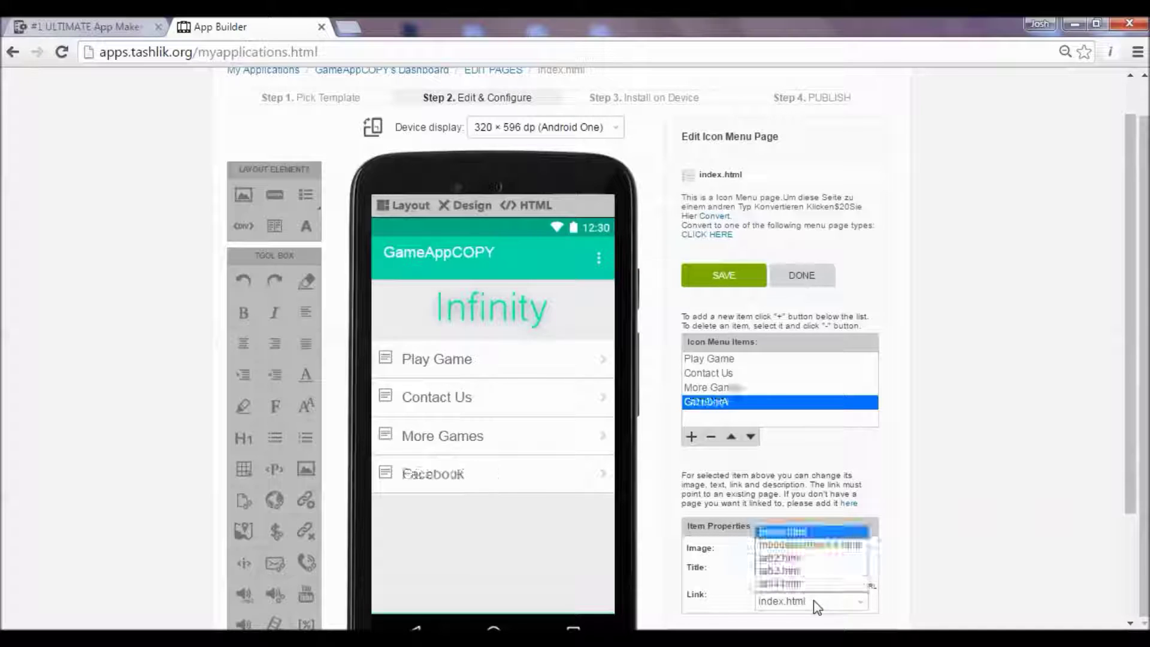
pyautogui.click(818, 549)
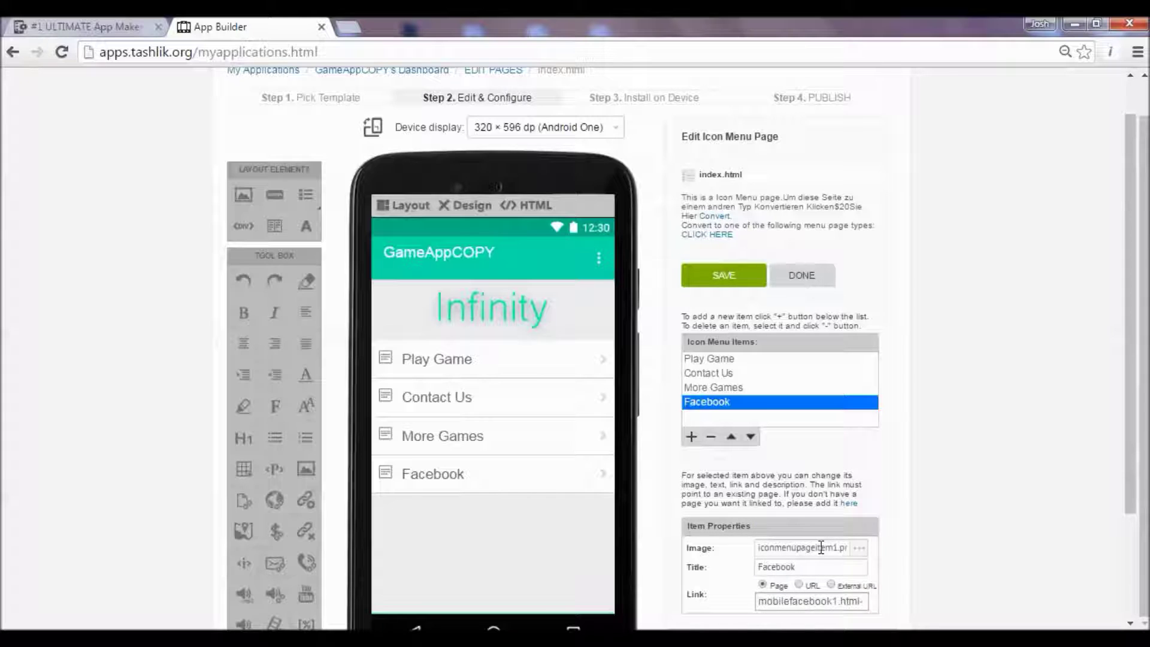
pyautogui.click(733, 280)
pyautogui.click(782, 280)
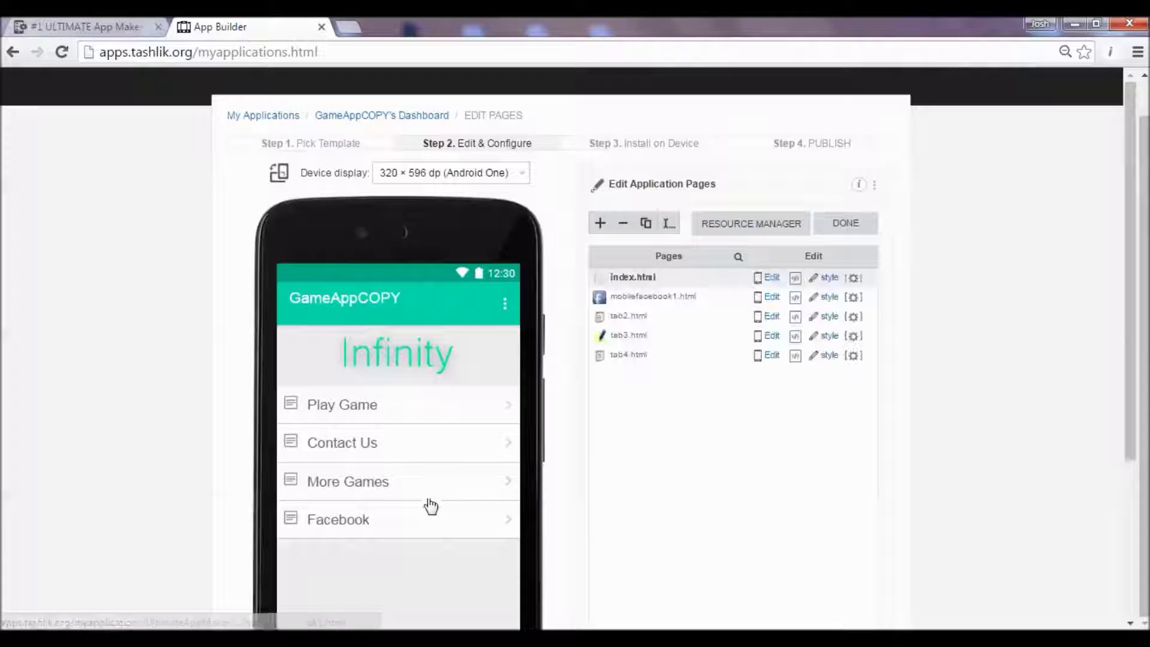
pyautogui.click(858, 226)
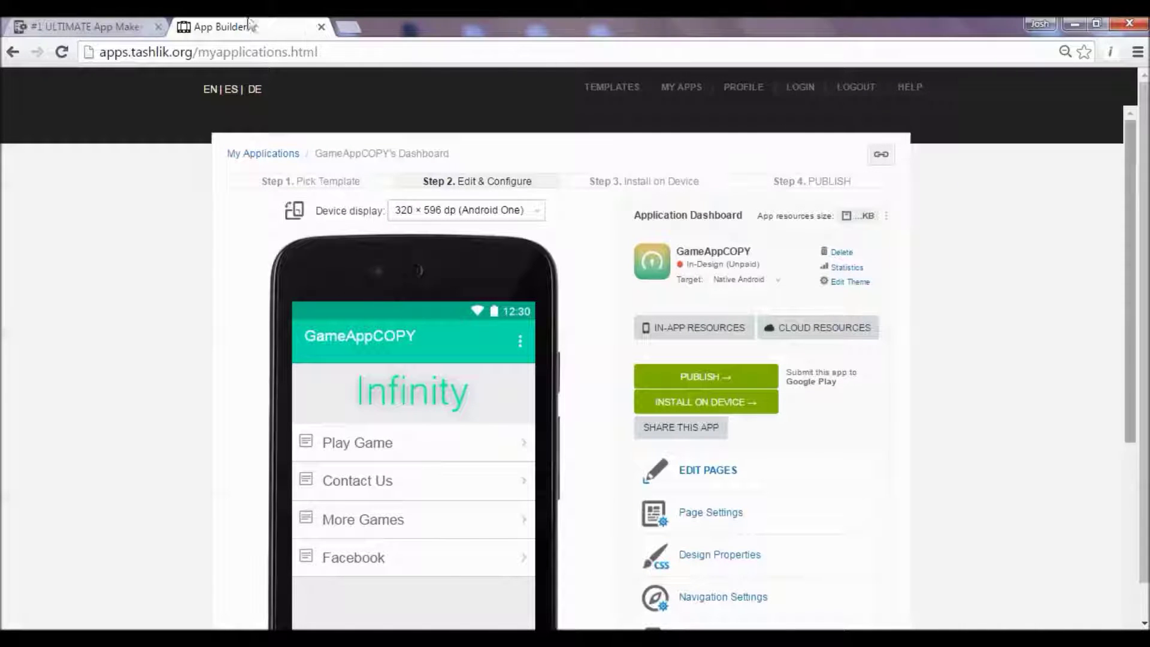
# Step: Switch to the Ultimate App Maker website, open its Training Area and review the getting-started steps and videos
pyautogui.click(110, 24)
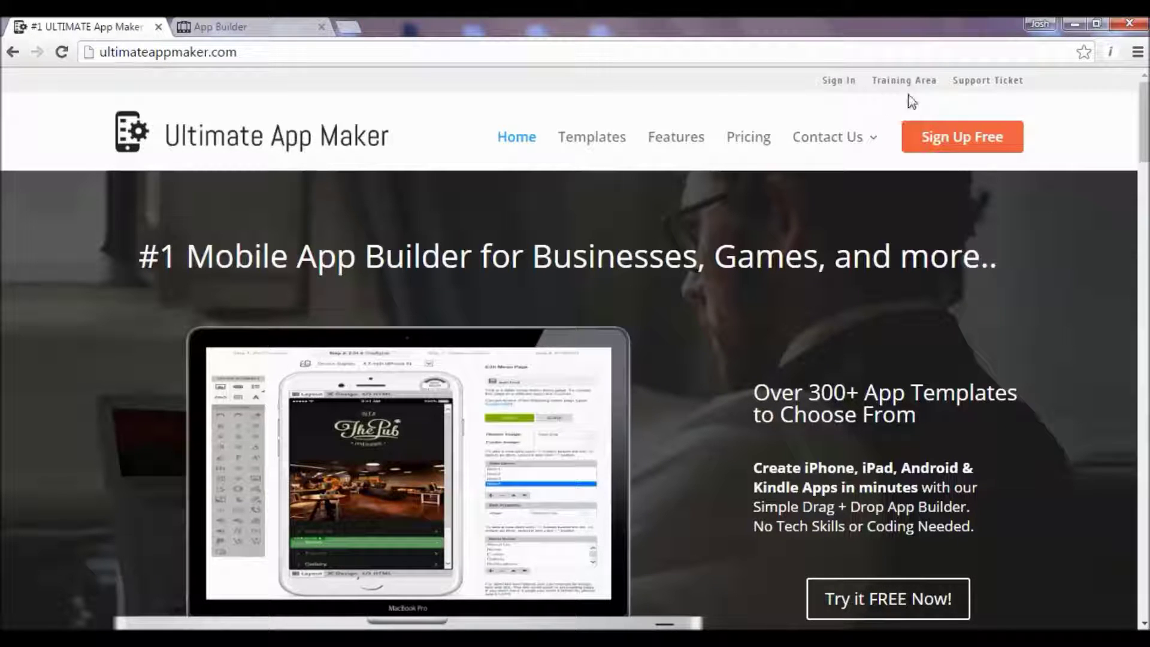
pyautogui.click(901, 84)
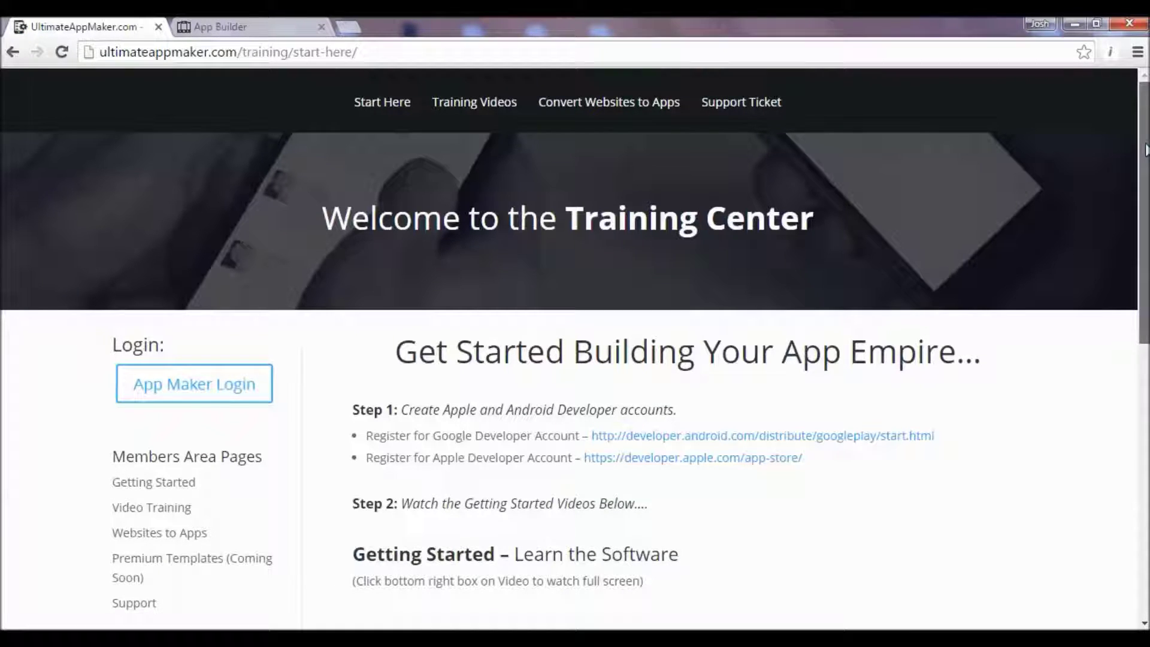
pyautogui.moveTo(1145, 149); pyautogui.dragTo(1145, 163)
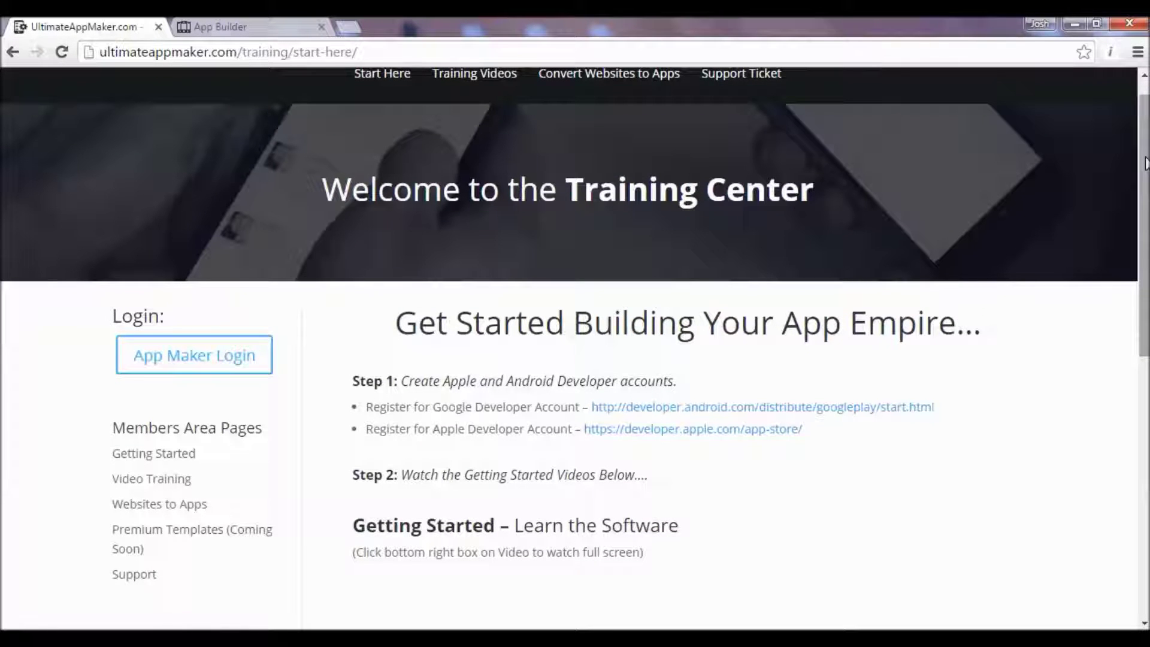
pyautogui.moveTo(1146, 163); pyautogui.dragTo(1145, 199)
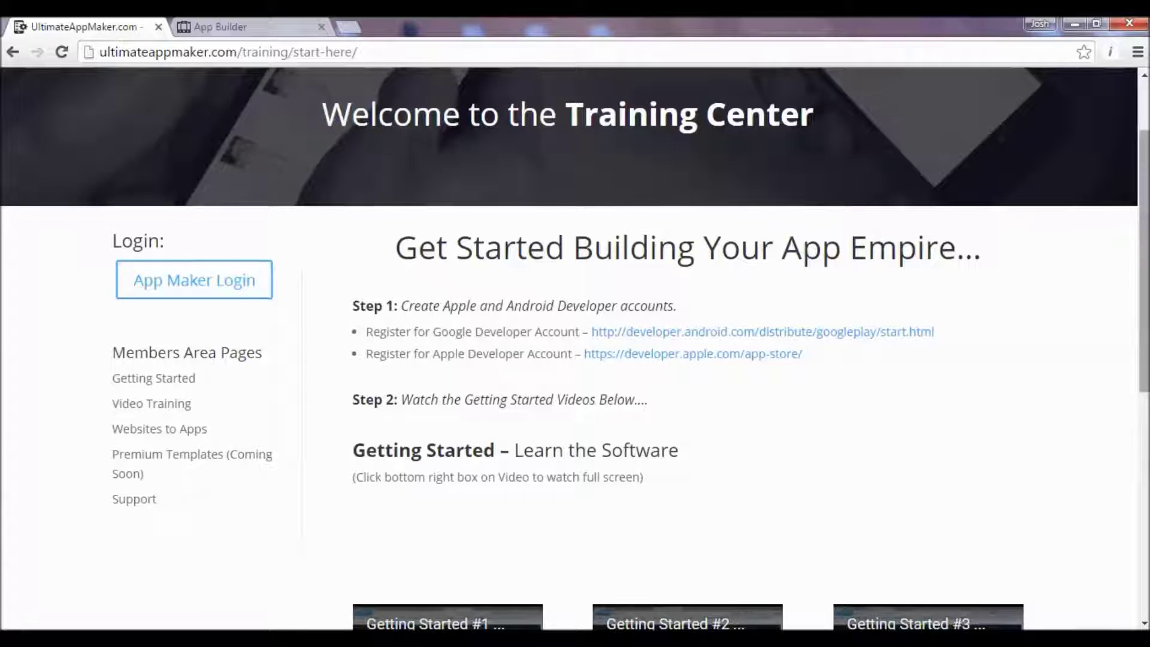
pyautogui.scroll(2, 1126, 413)
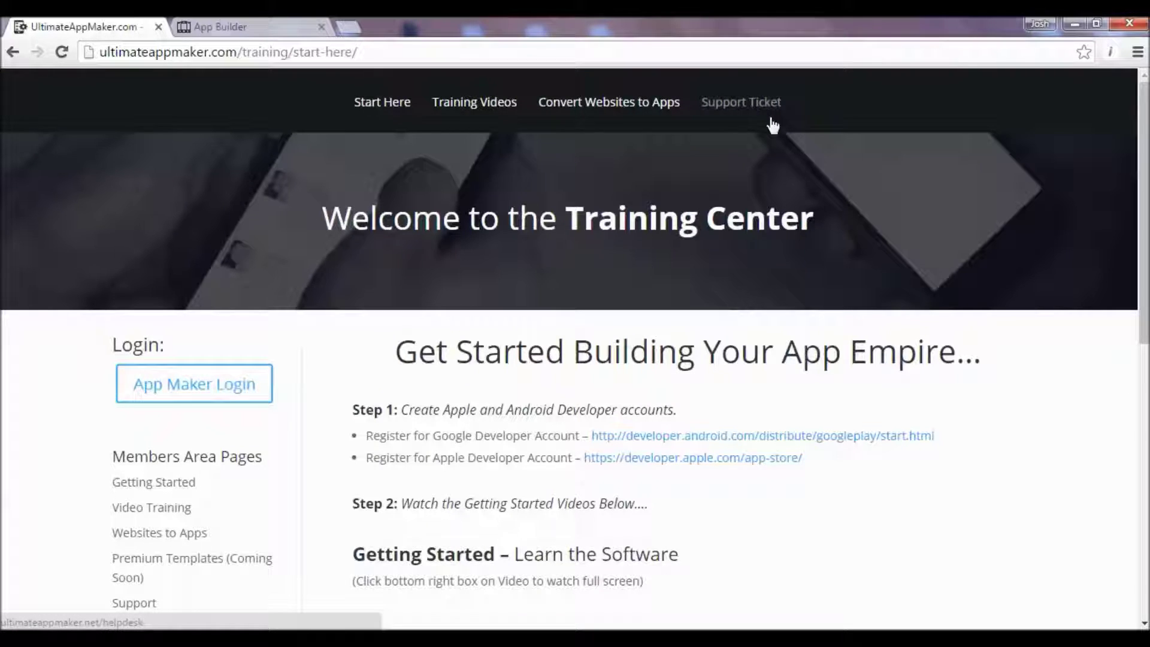
pyautogui.scroll(-3, 442, 328)
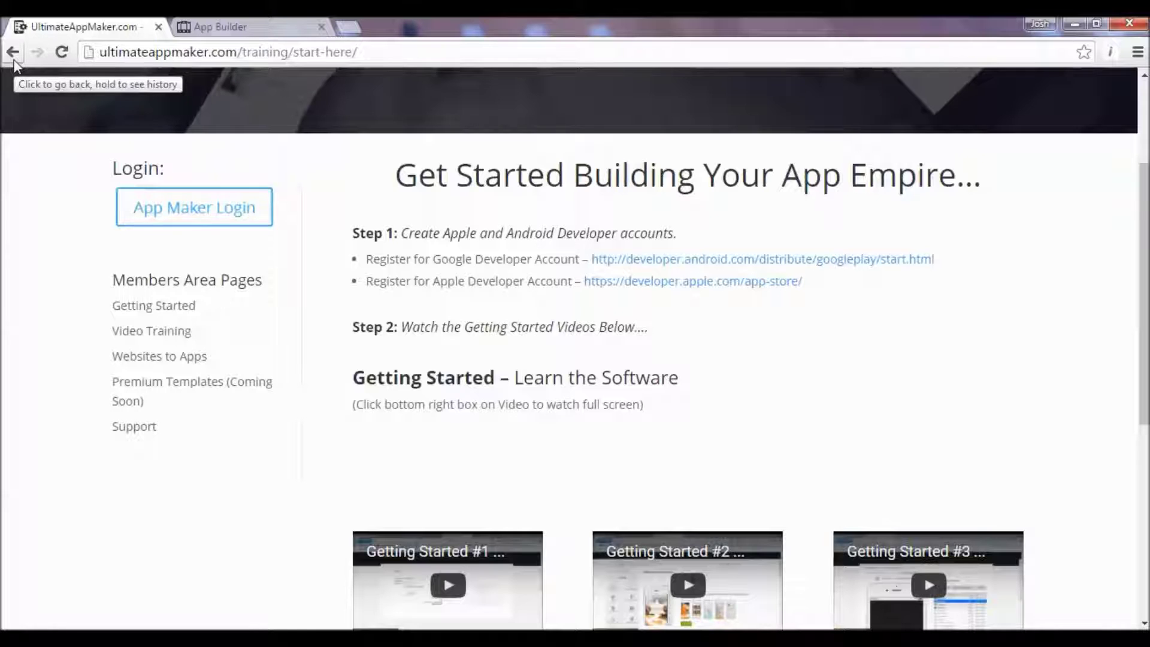
# Step: Open the Video Training page from the training center's members area pages
pyautogui.click(231, 28)
pyautogui.click(90, 26)
pyautogui.click(173, 334)
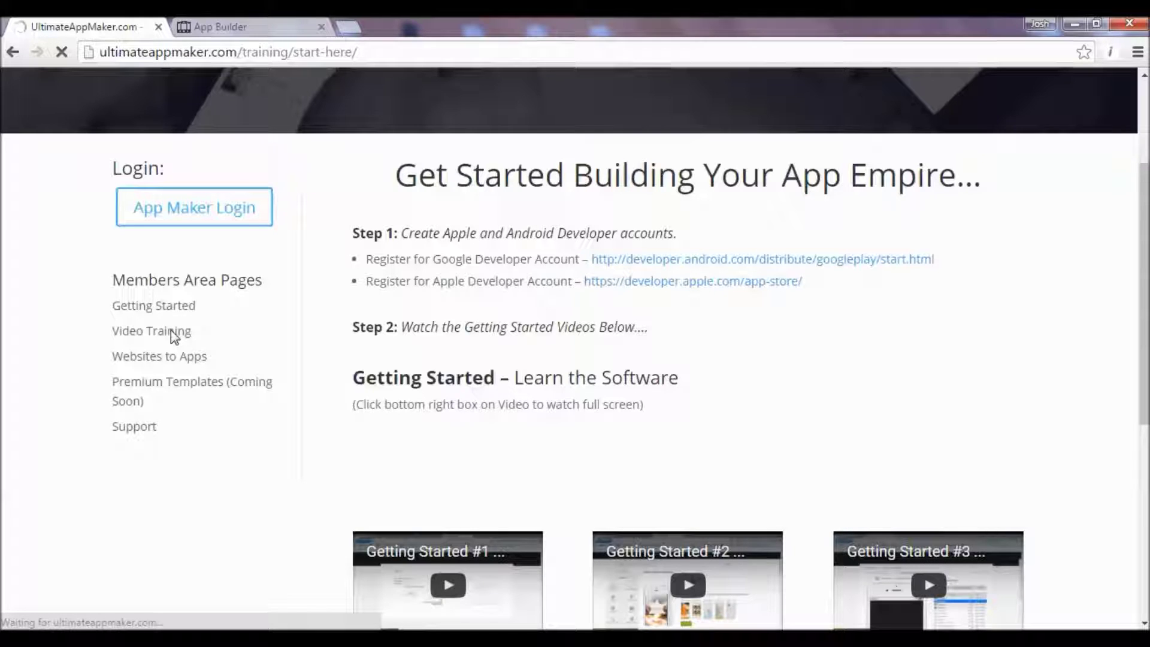